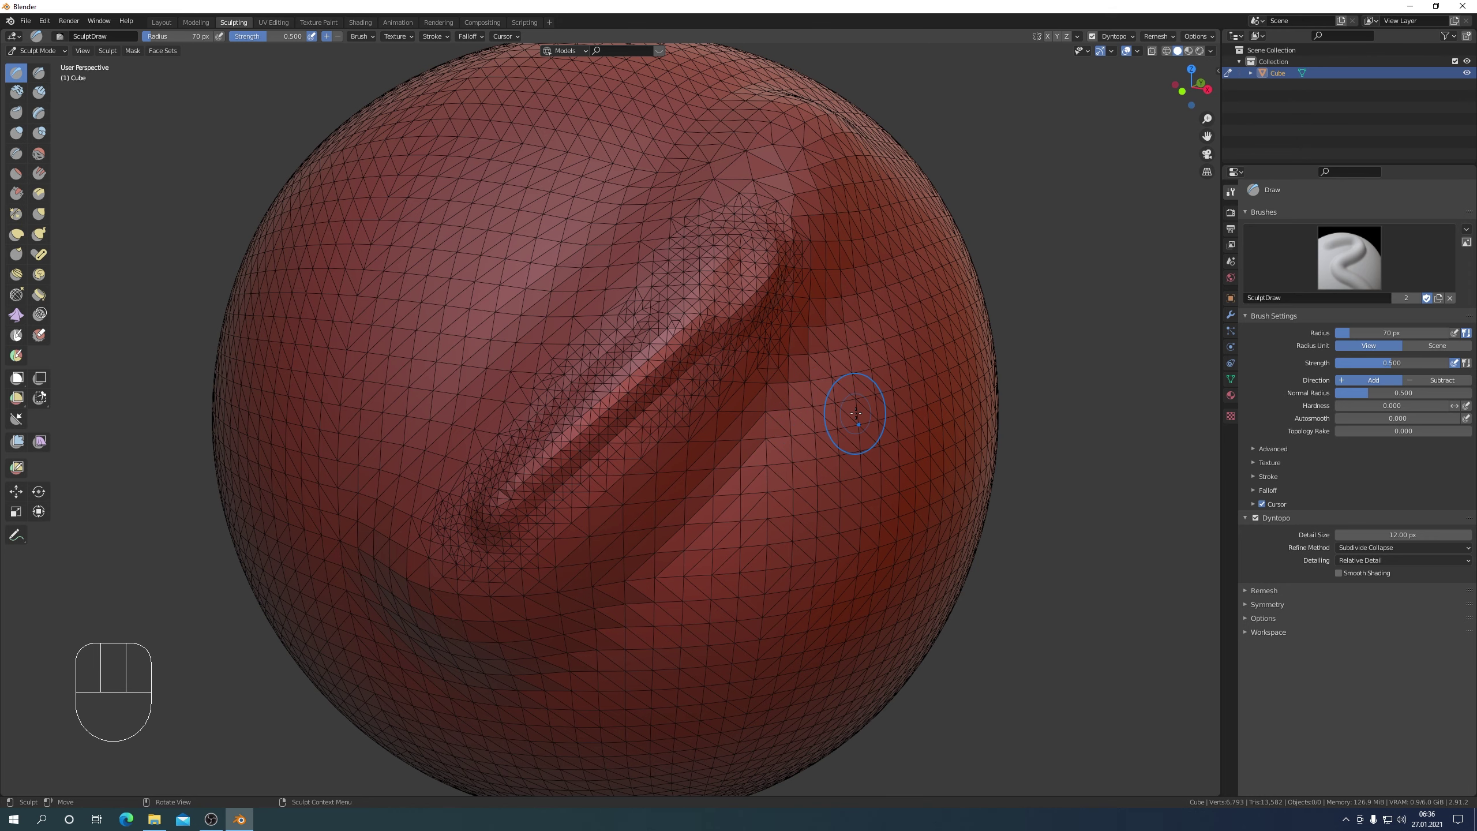
- Draw Draw-brush strokes over the existing diagonal ridge at two zoom levels to test the Relative Detail setting
scroll(856, 414, "down", 7)
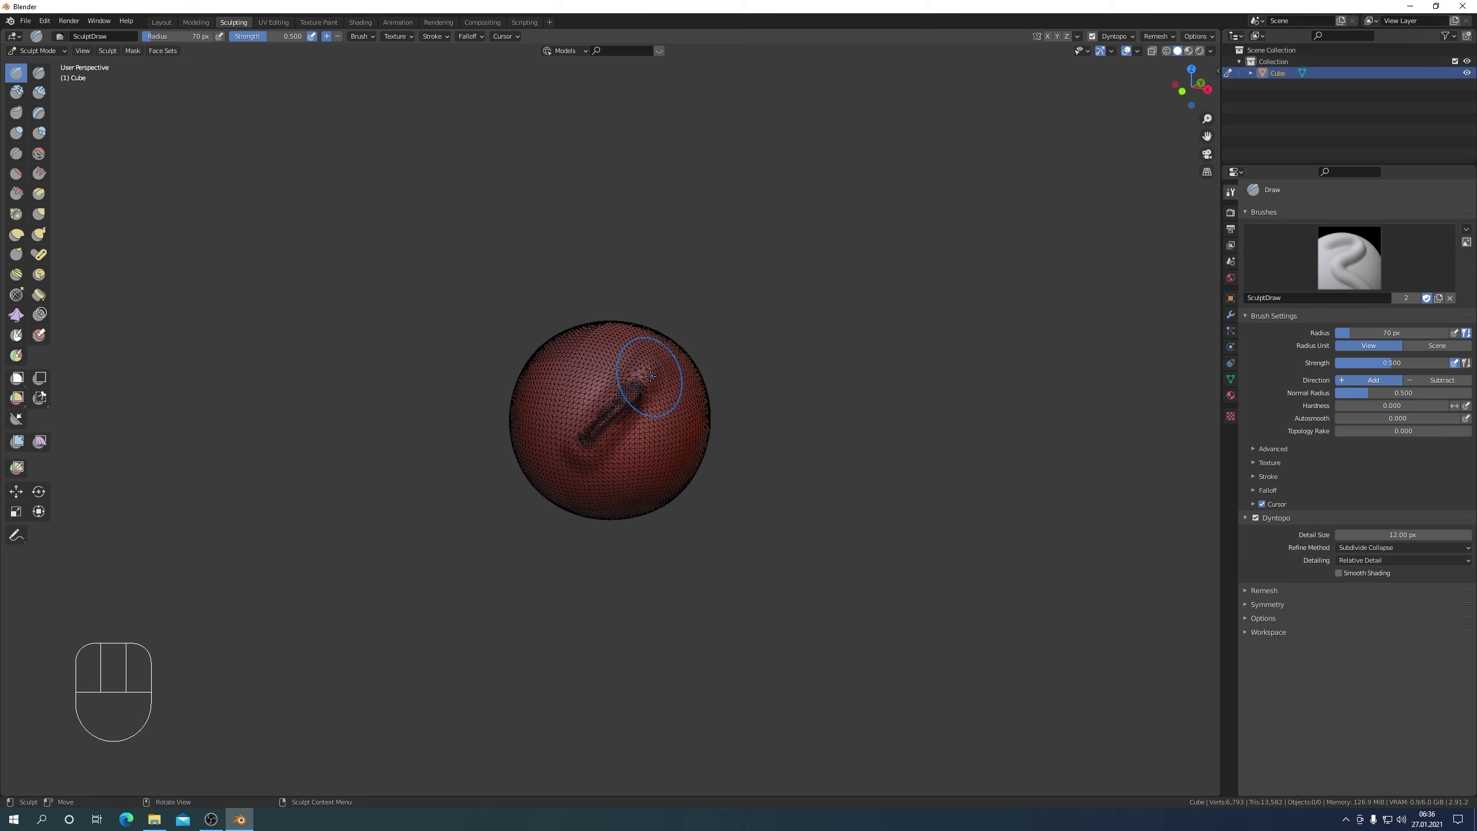
left_click_drag(651, 372, 577, 443)
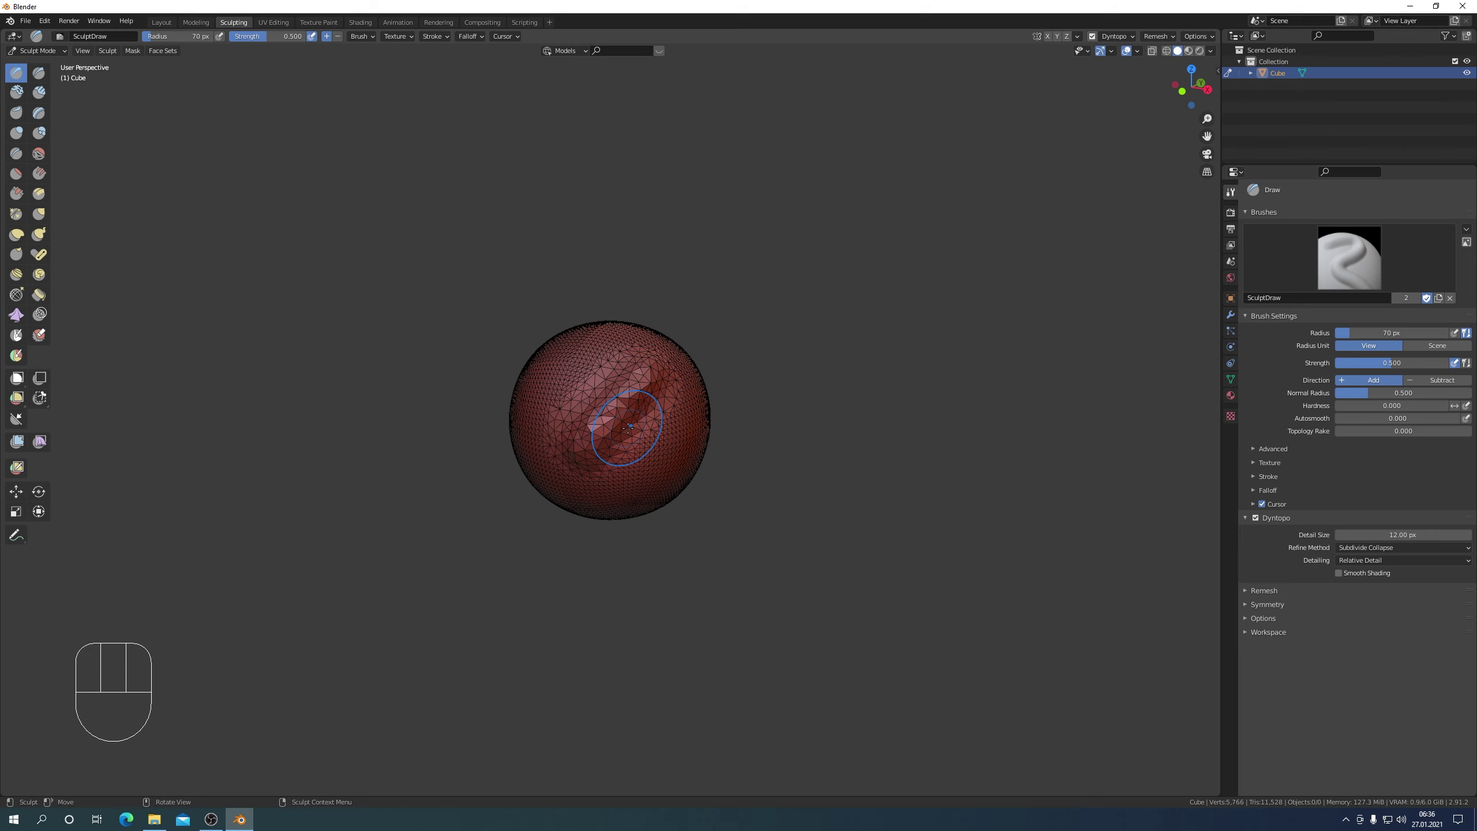
scroll(630, 422, "up", 3)
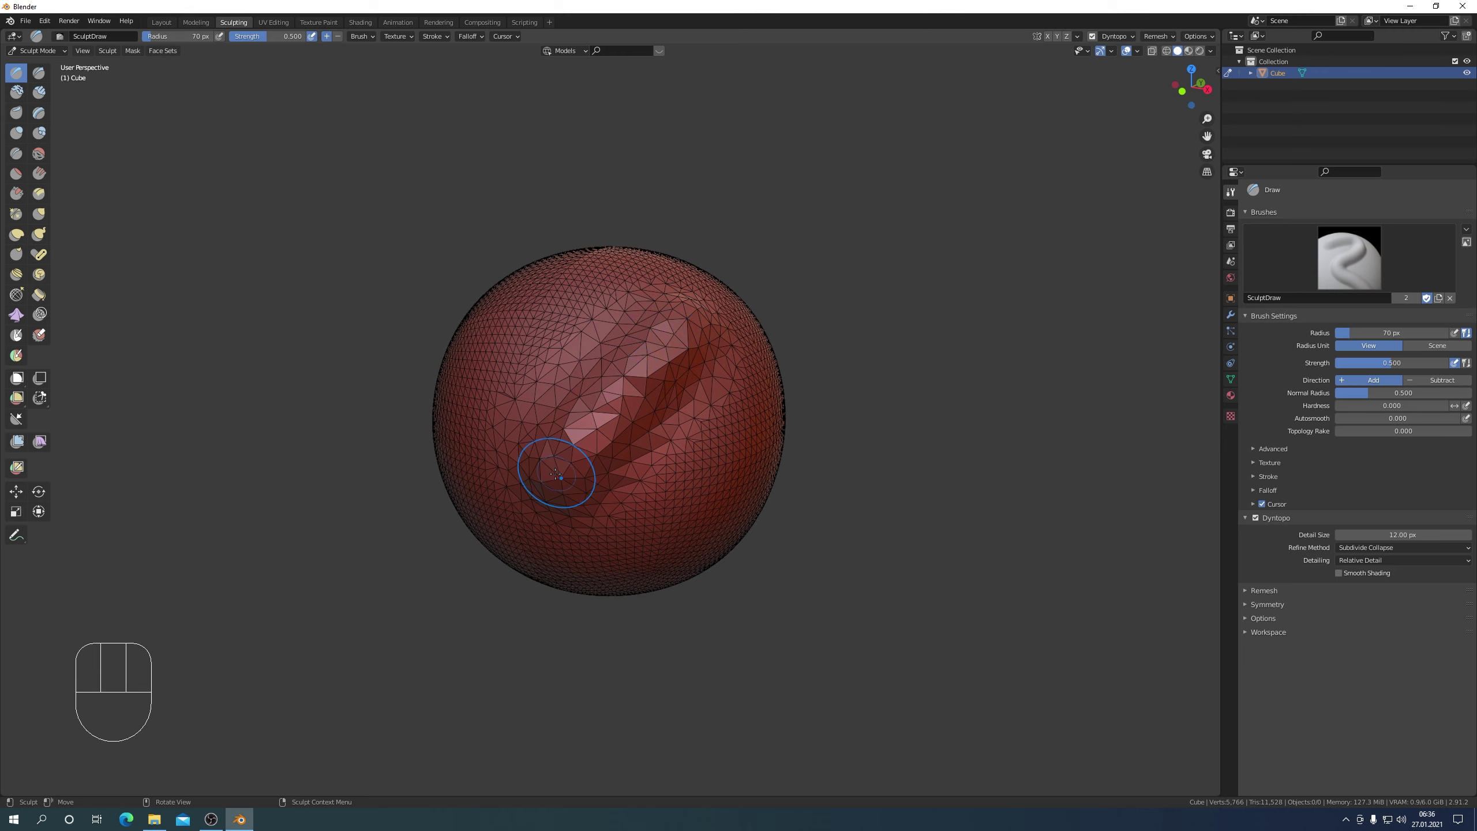
left_click_drag(556, 475, 681, 360)
- Undo the test strokes and the diagonal ridge on the sphere
key("ctrl+z")
key("ctrl+z")
key("ctrl+z")
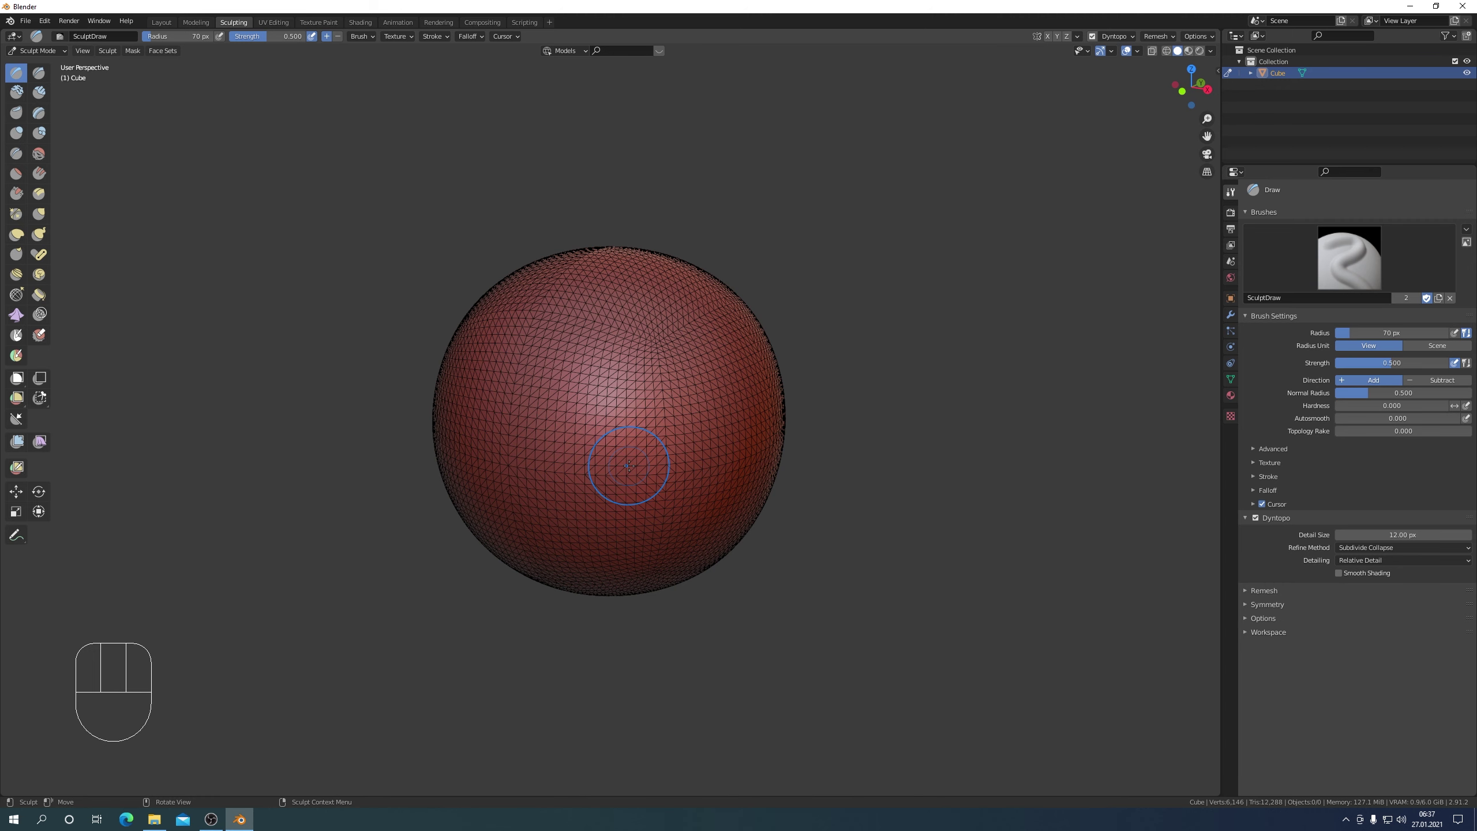
- Switch the Dyntopo detailing to Constant Detail and sample the resolution from the sphere's upper surface
left_click(1467, 561)
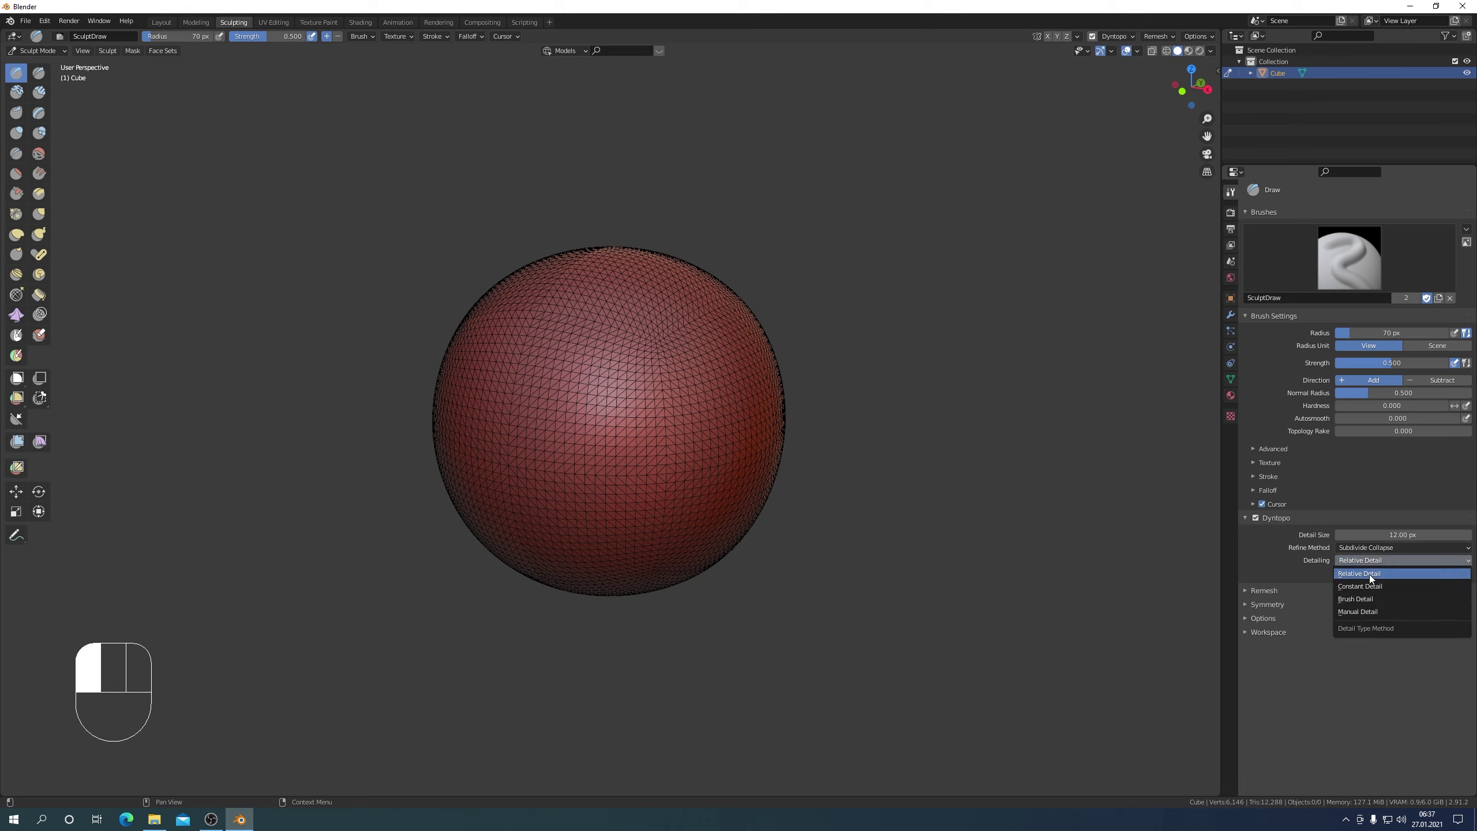
left_click(1353, 589)
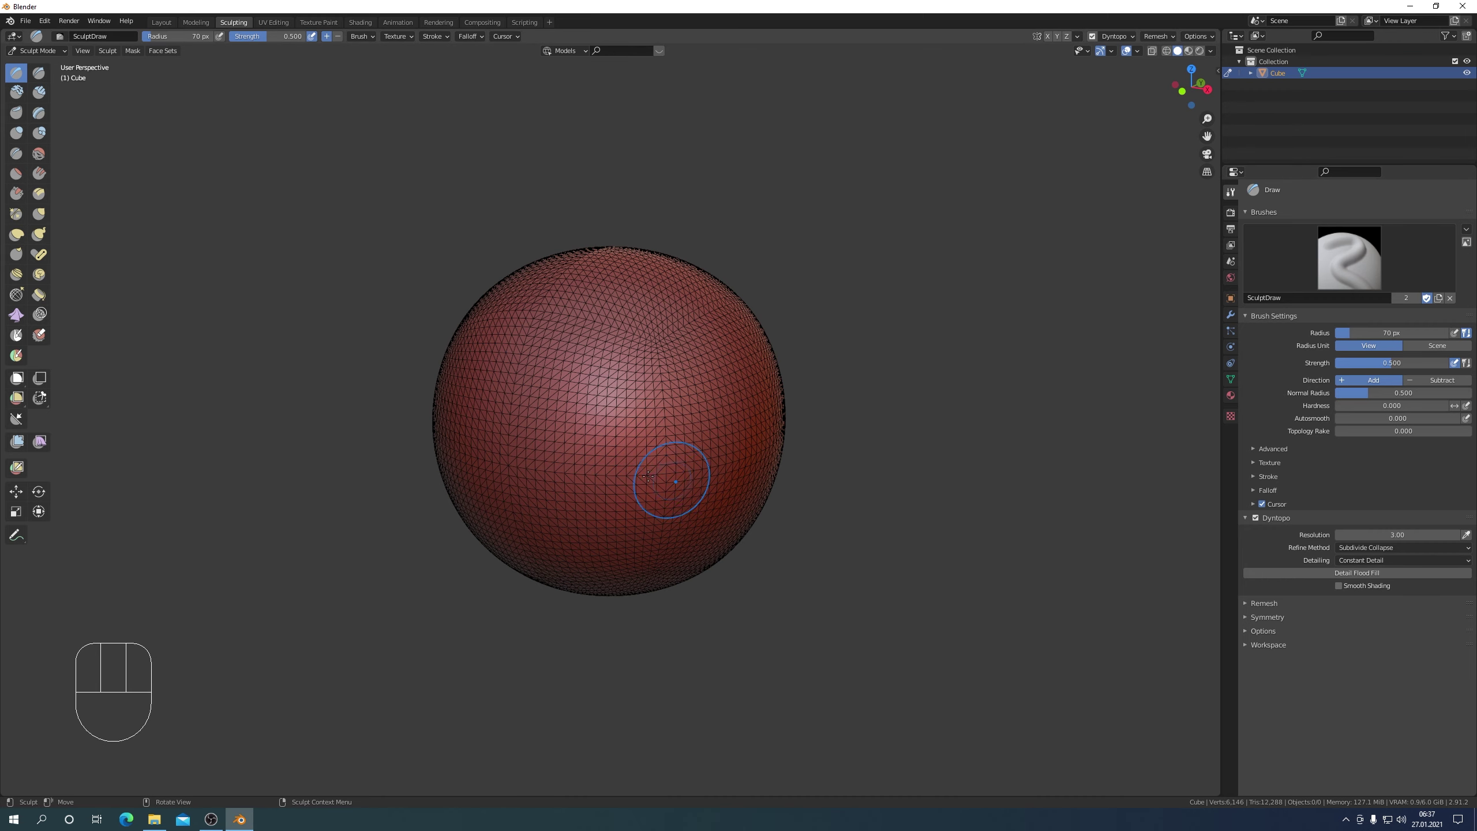
scroll(637, 461, "up", 5)
scroll(641, 460, "down", 3)
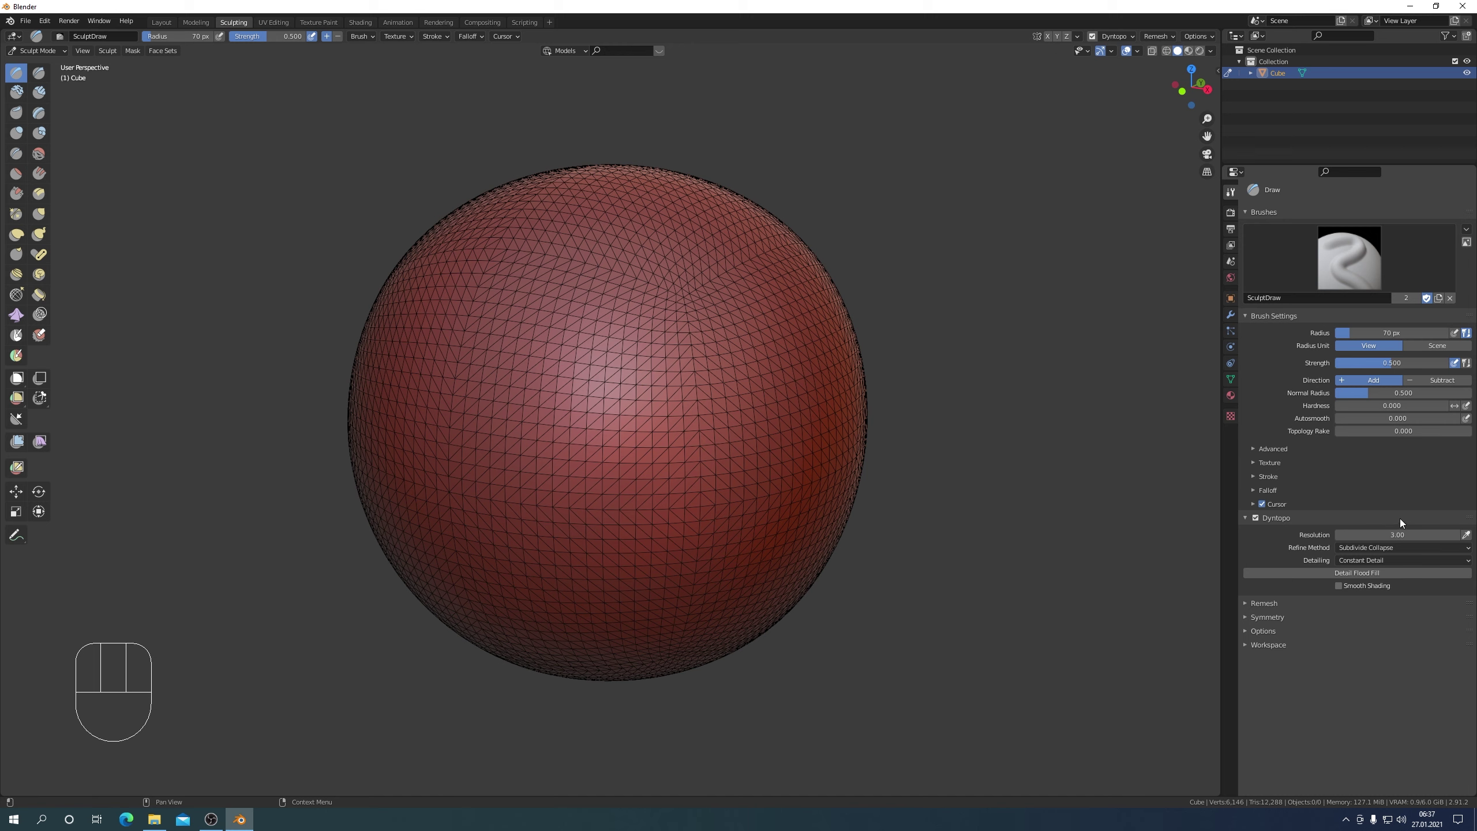
left_click(1467, 534)
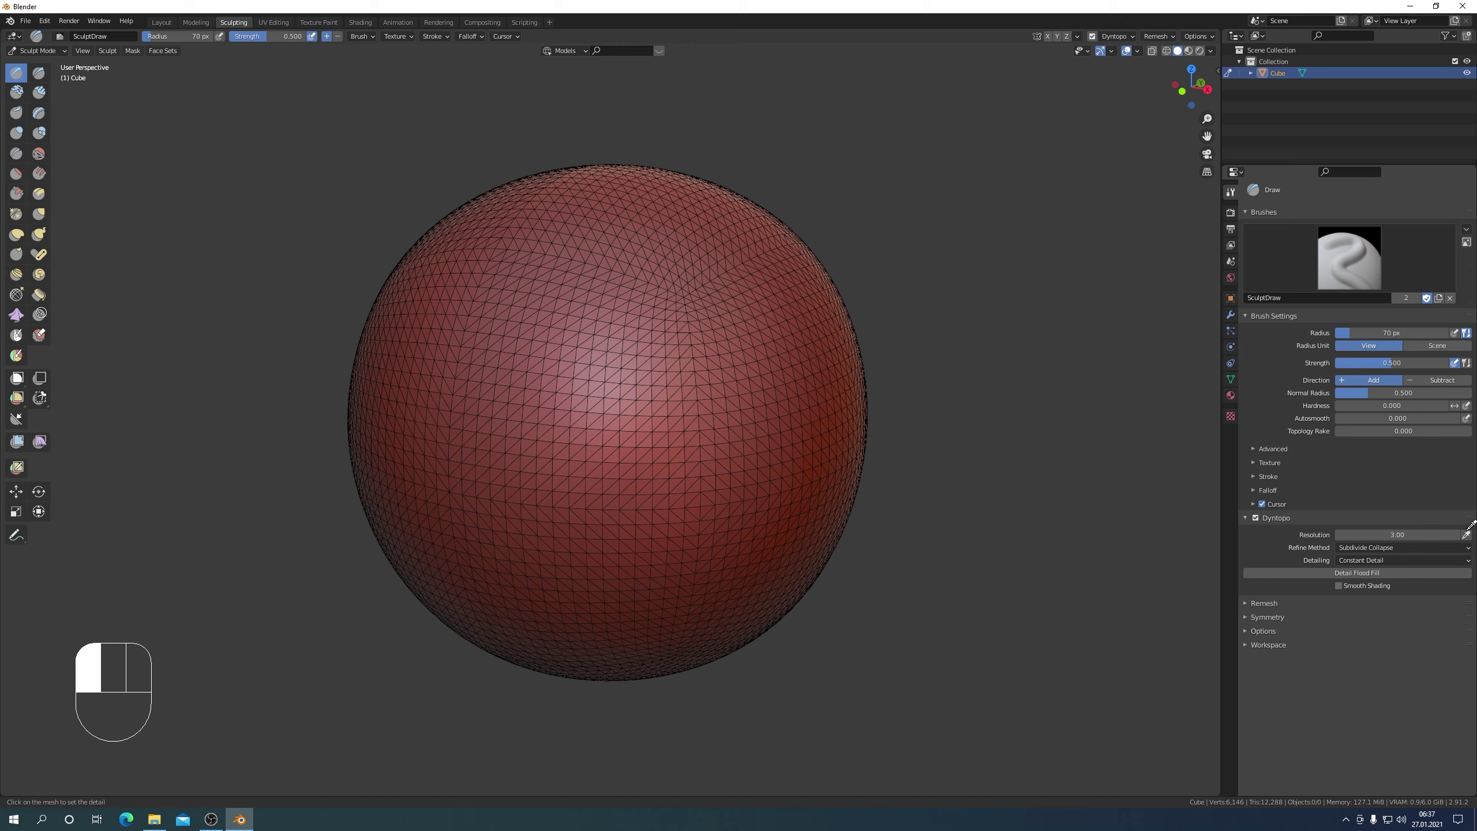
left_click(667, 253)
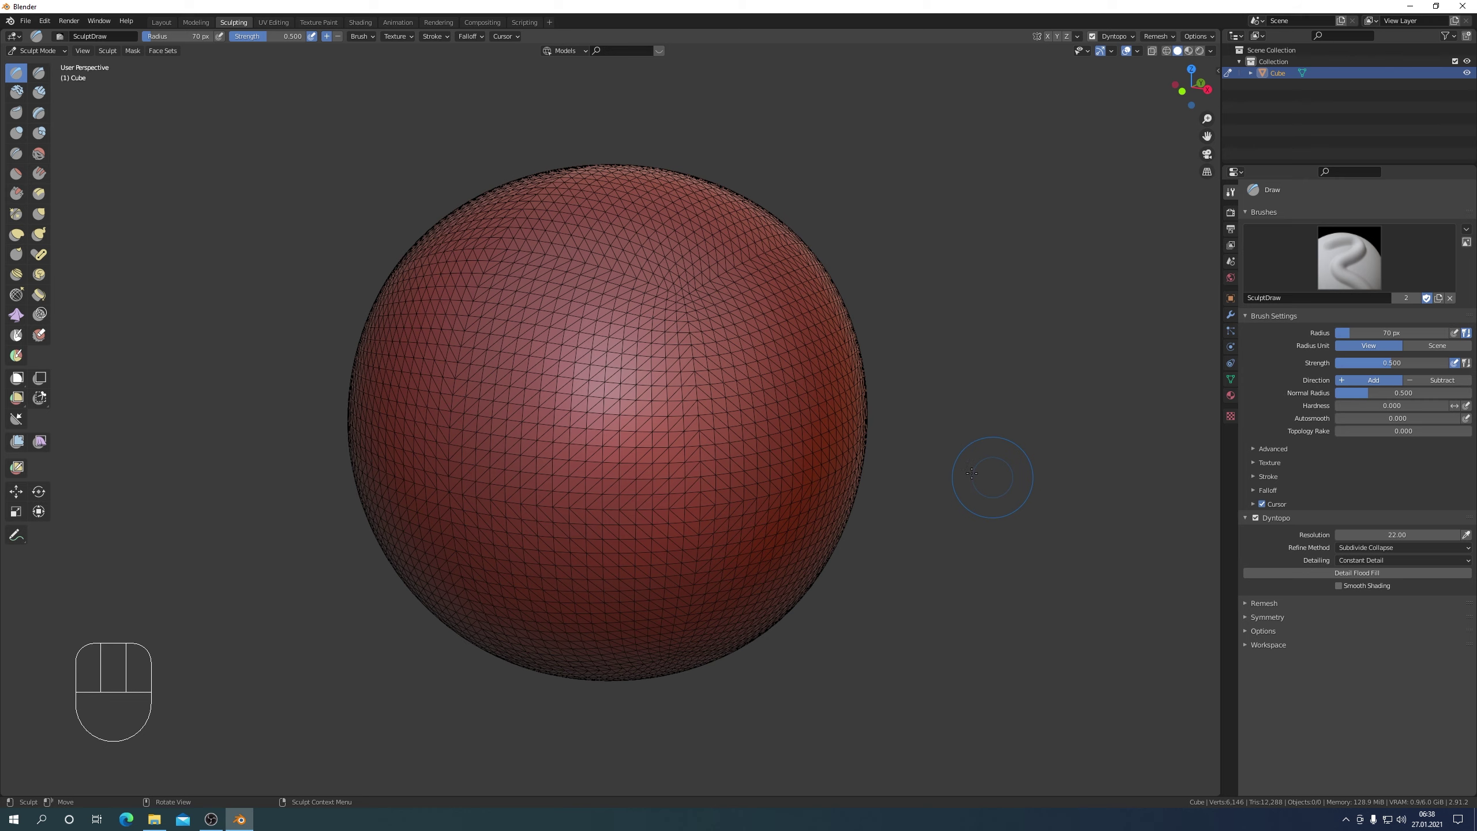
- Sample the Dyntopo resolution again from another spot near the sphere's center
scroll(754, 390, "down", 4)
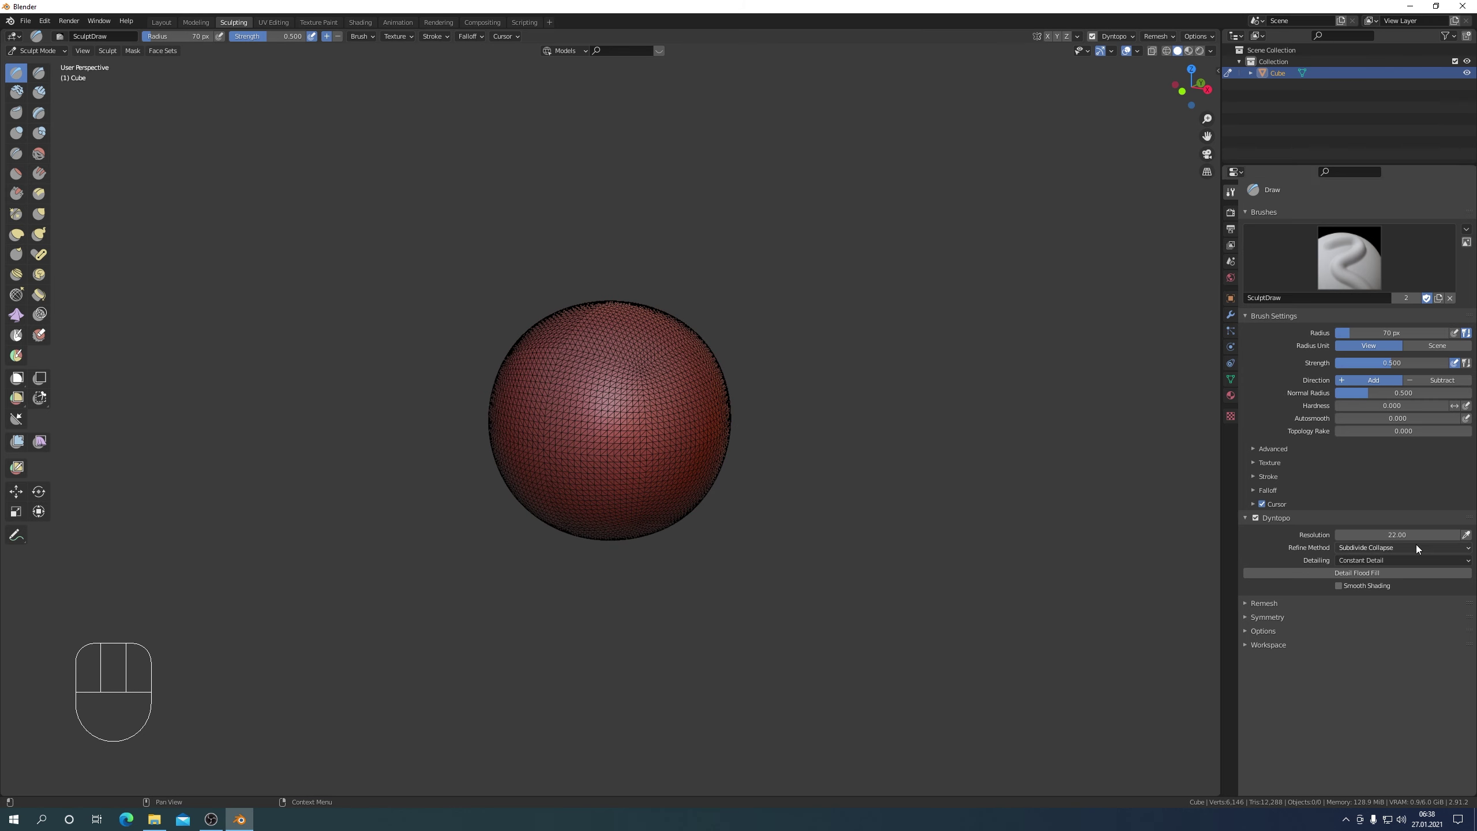
left_click(1466, 534)
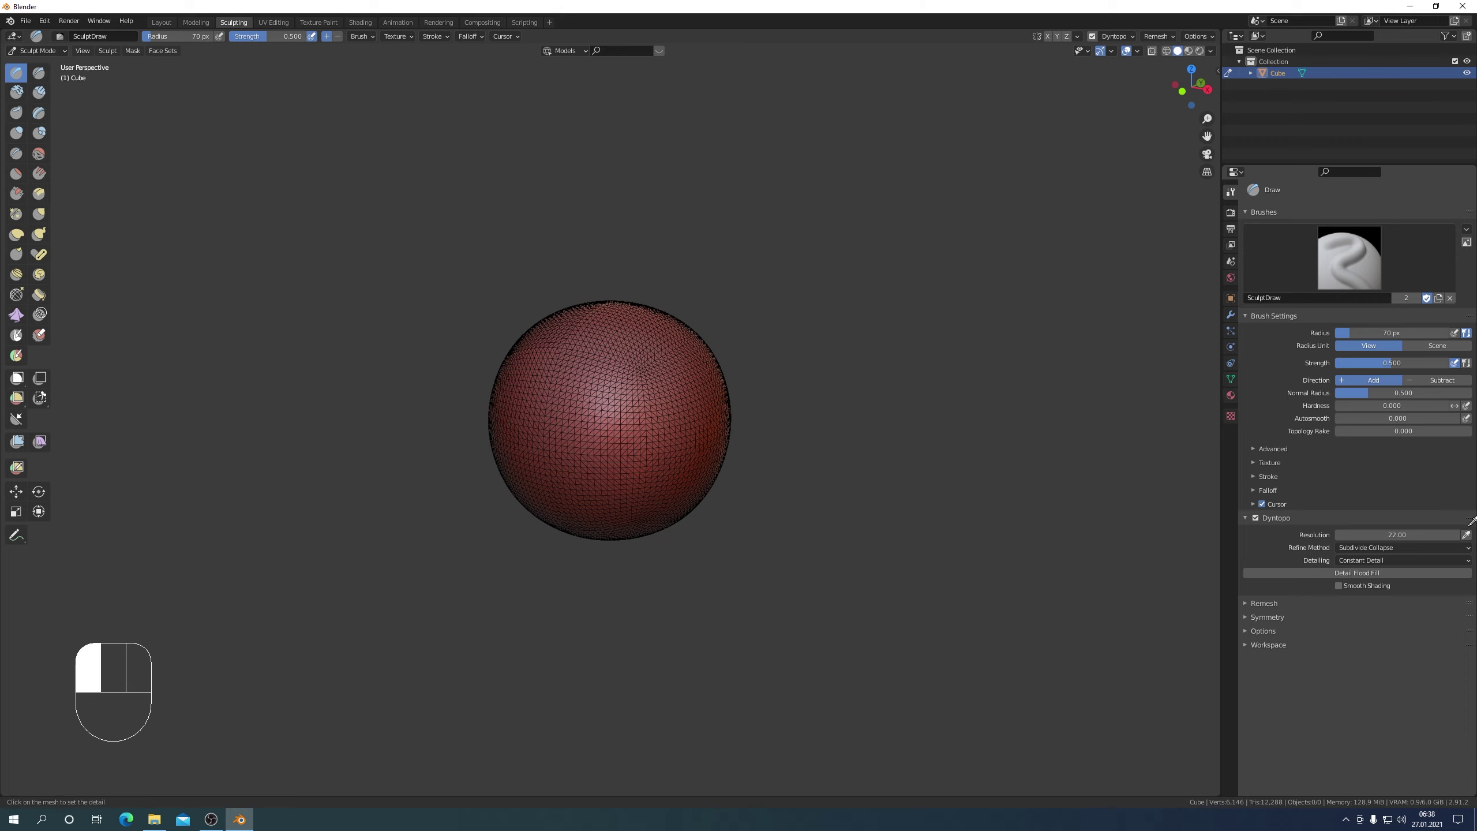
left_click(670, 382)
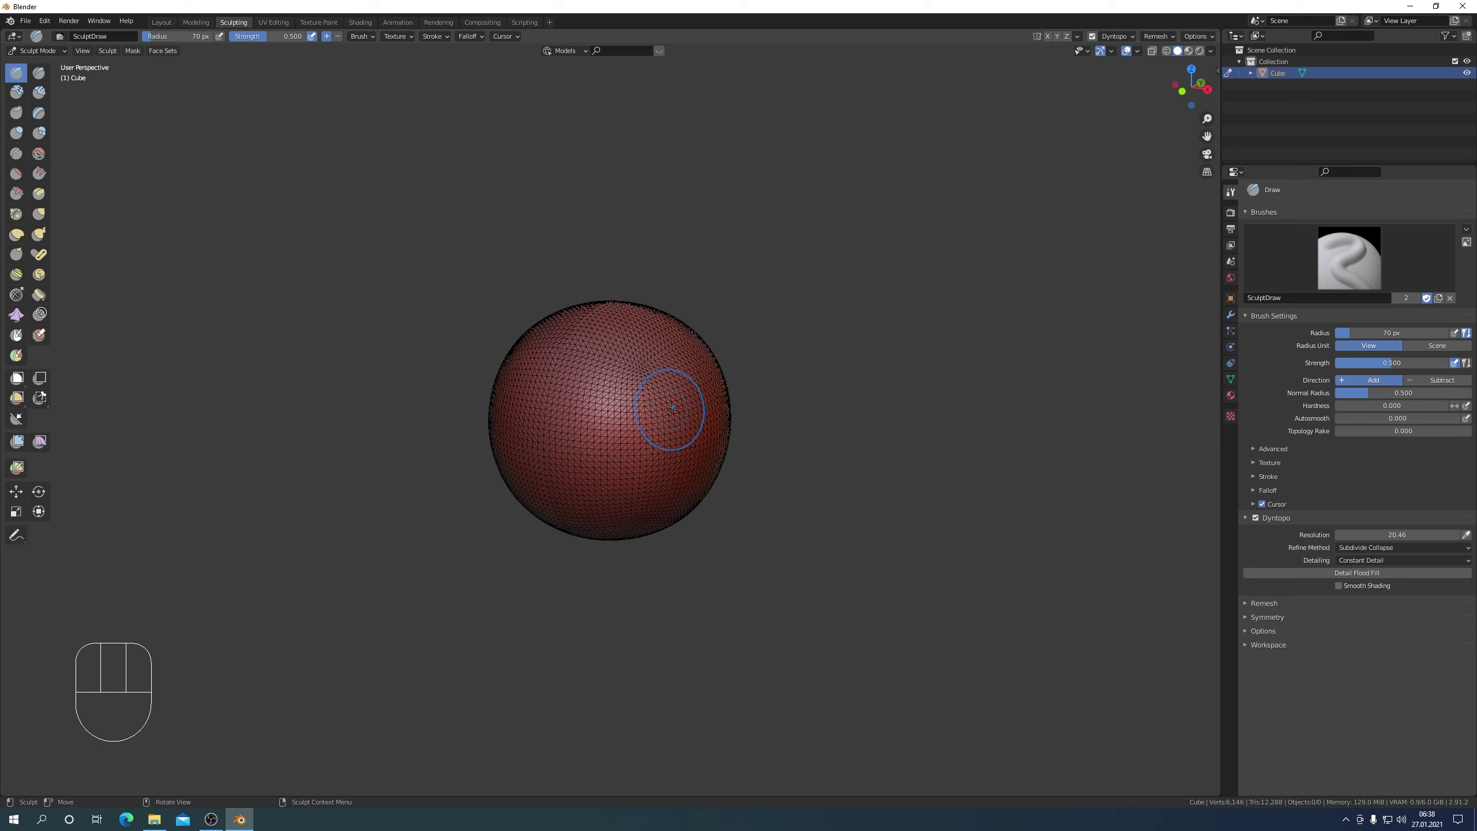
- Set the Dyntopo resolution to 30 and apply Detail Flood Fill to the whole sphere
scroll(671, 409, "up", 4)
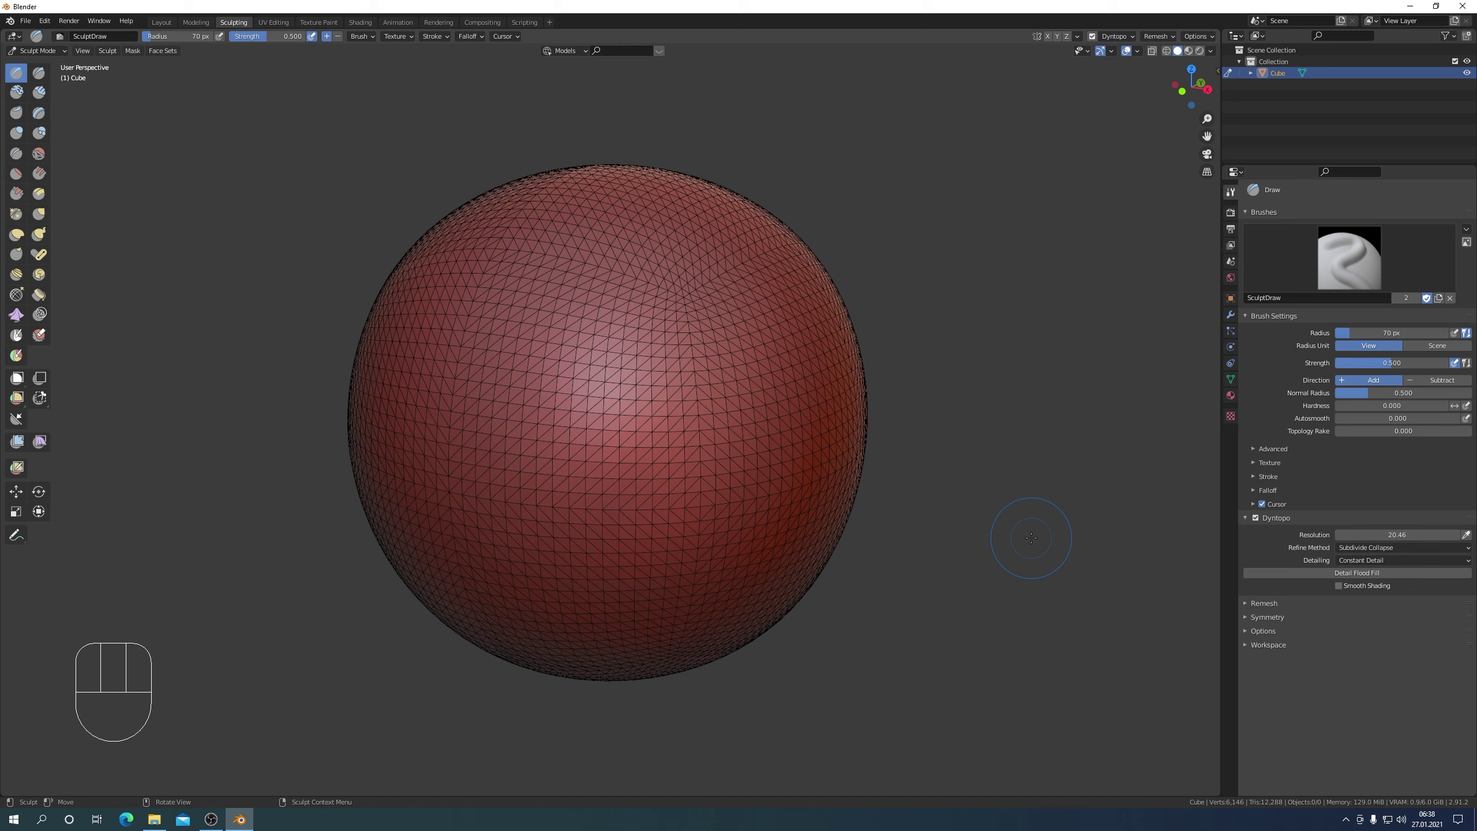
left_click(1389, 535)
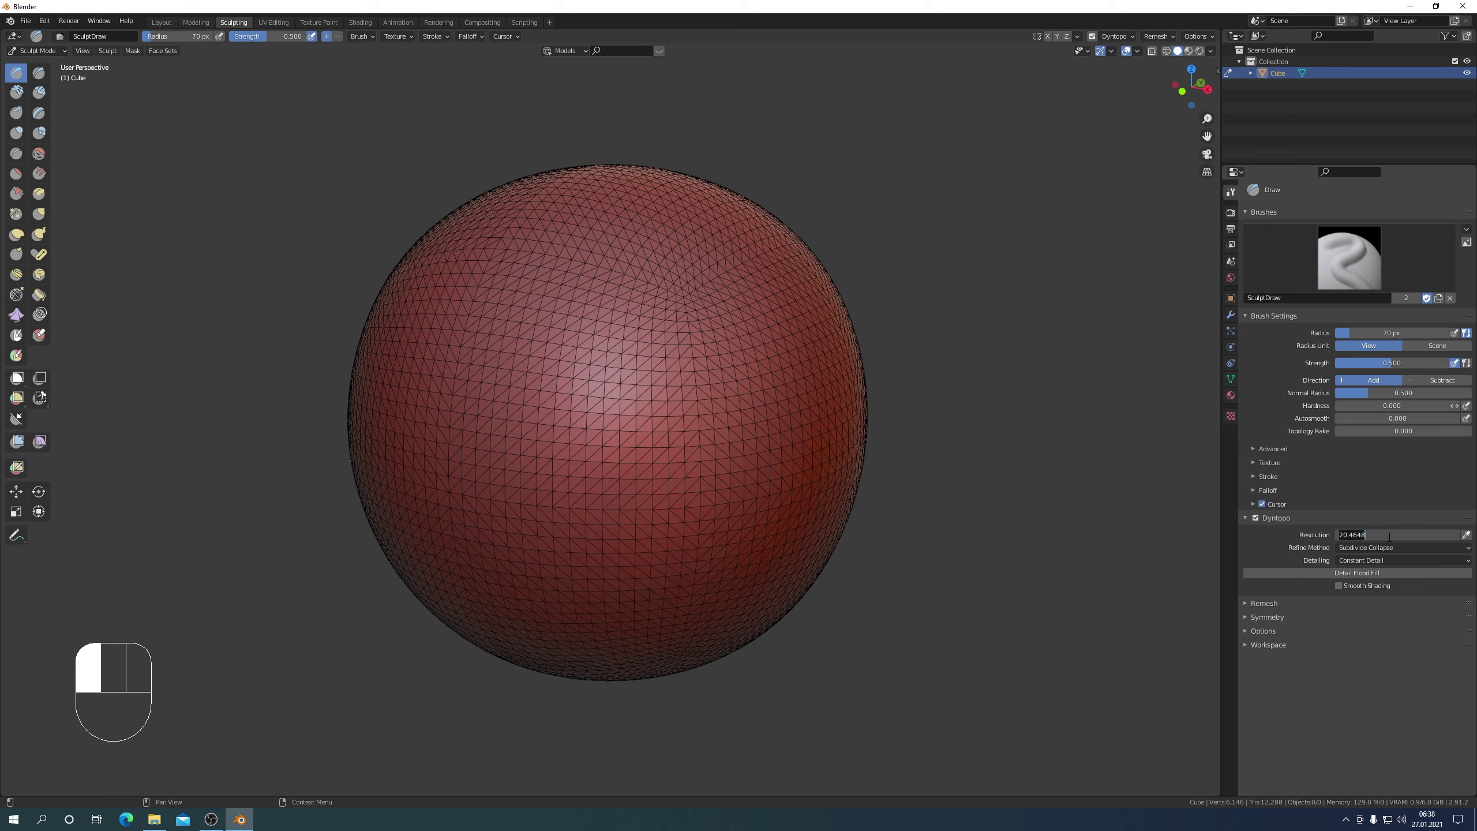
type("30")
left_click(1287, 555)
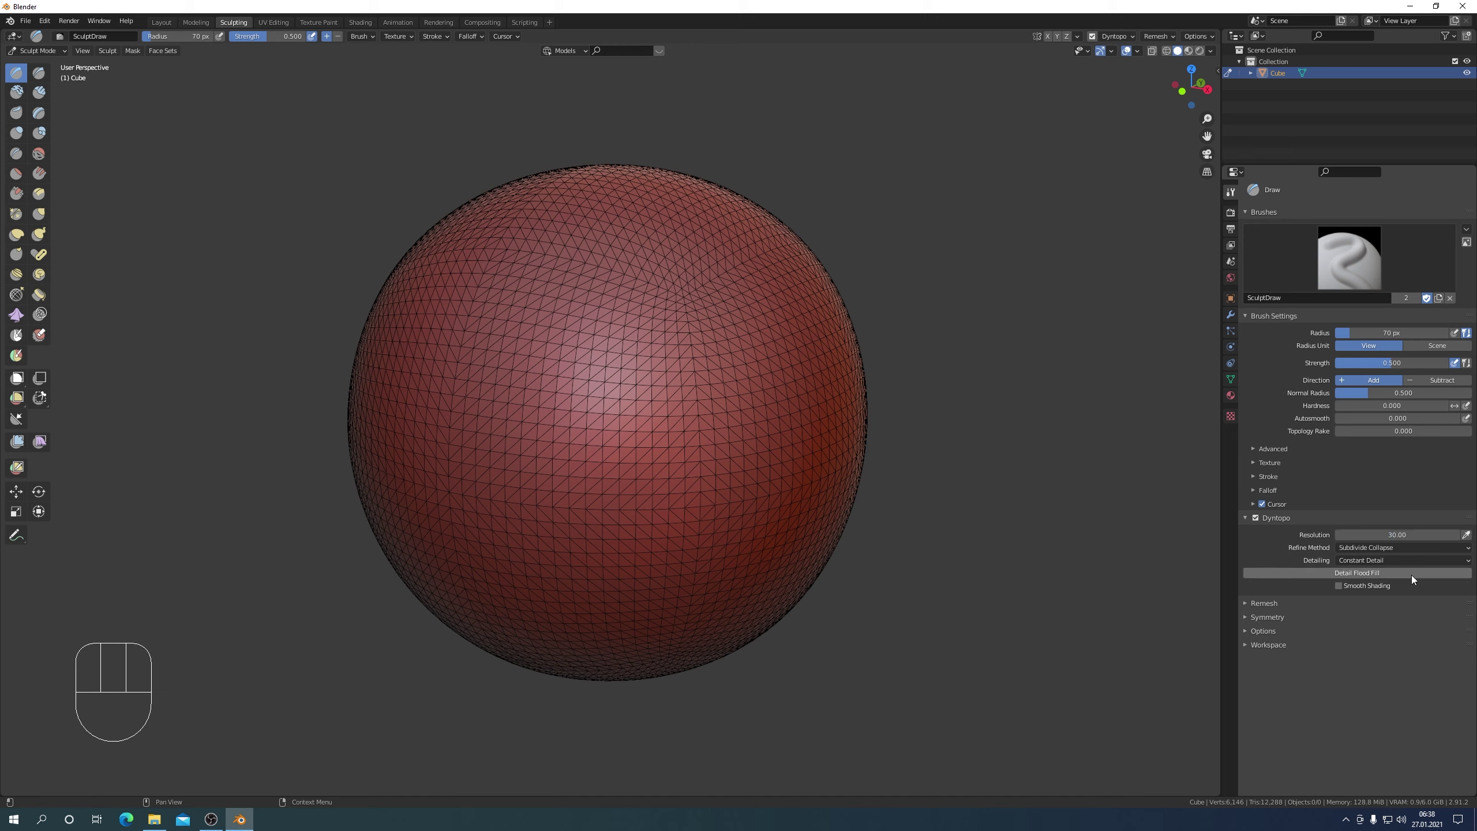
left_click(1358, 574)
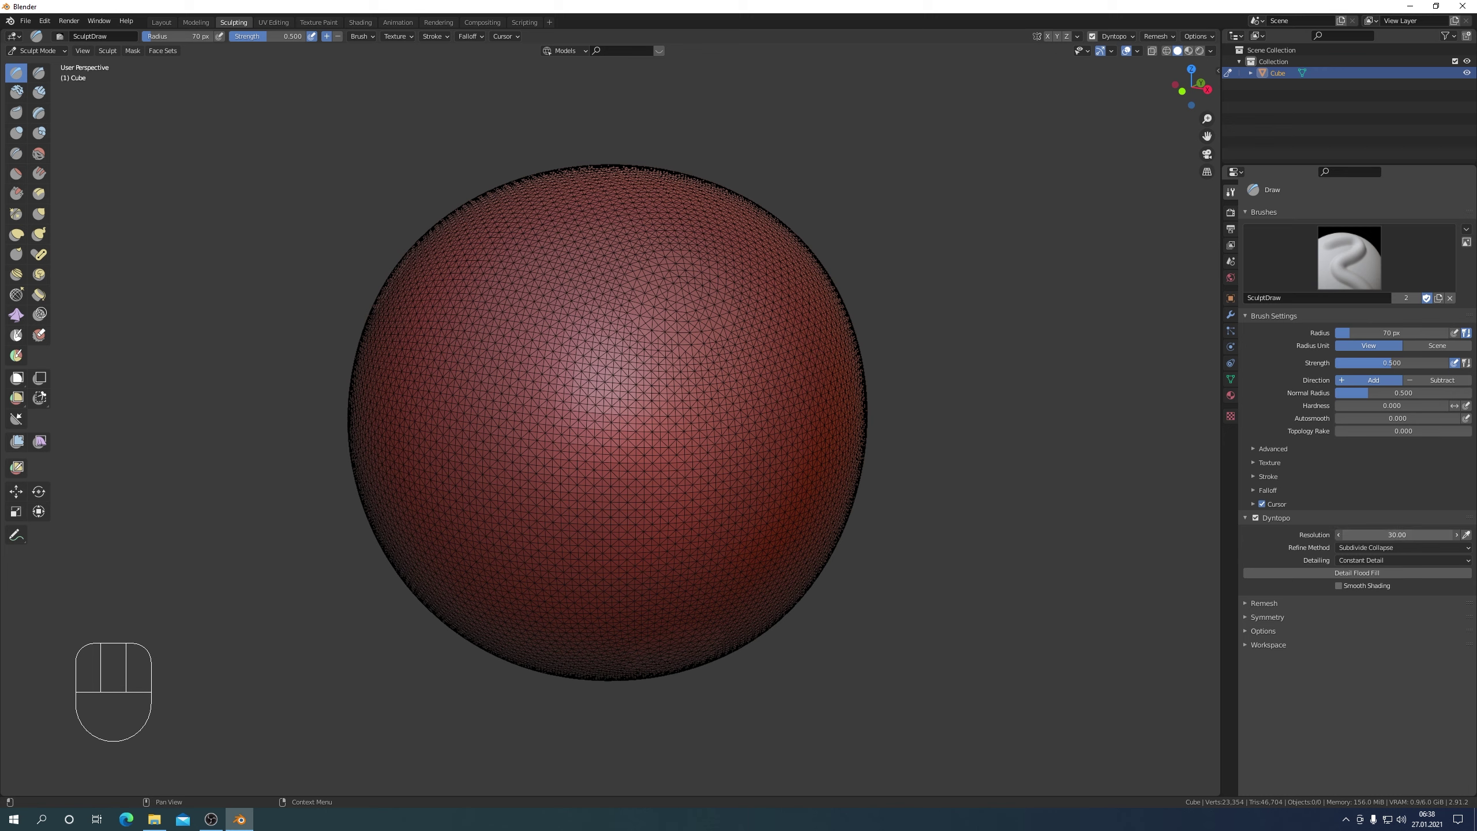
- Set the Dyntopo resolution to 20 and apply Detail Flood Fill to the whole sphere
left_click(1394, 535)
type("20")
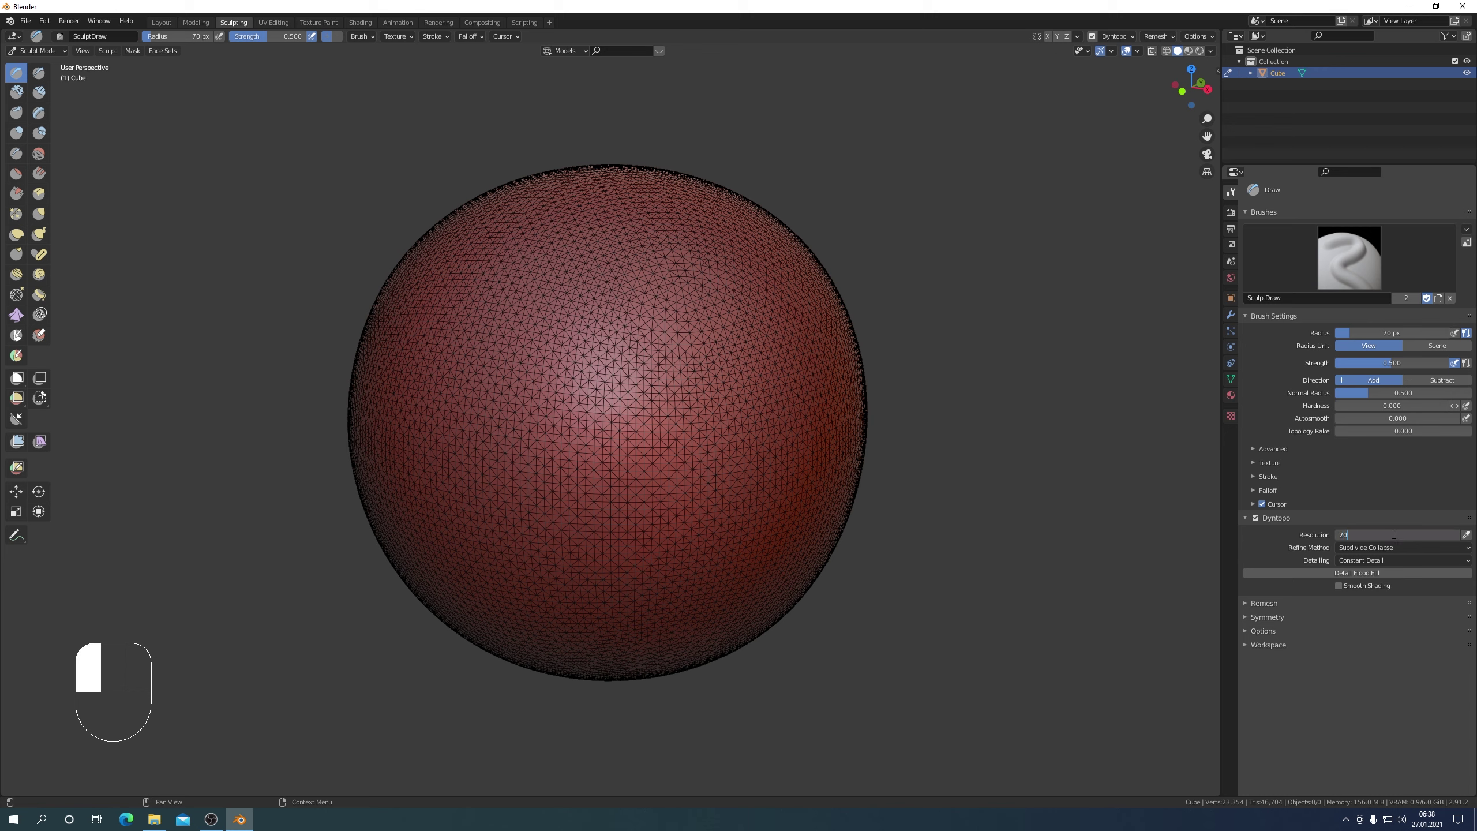
left_click(1371, 693)
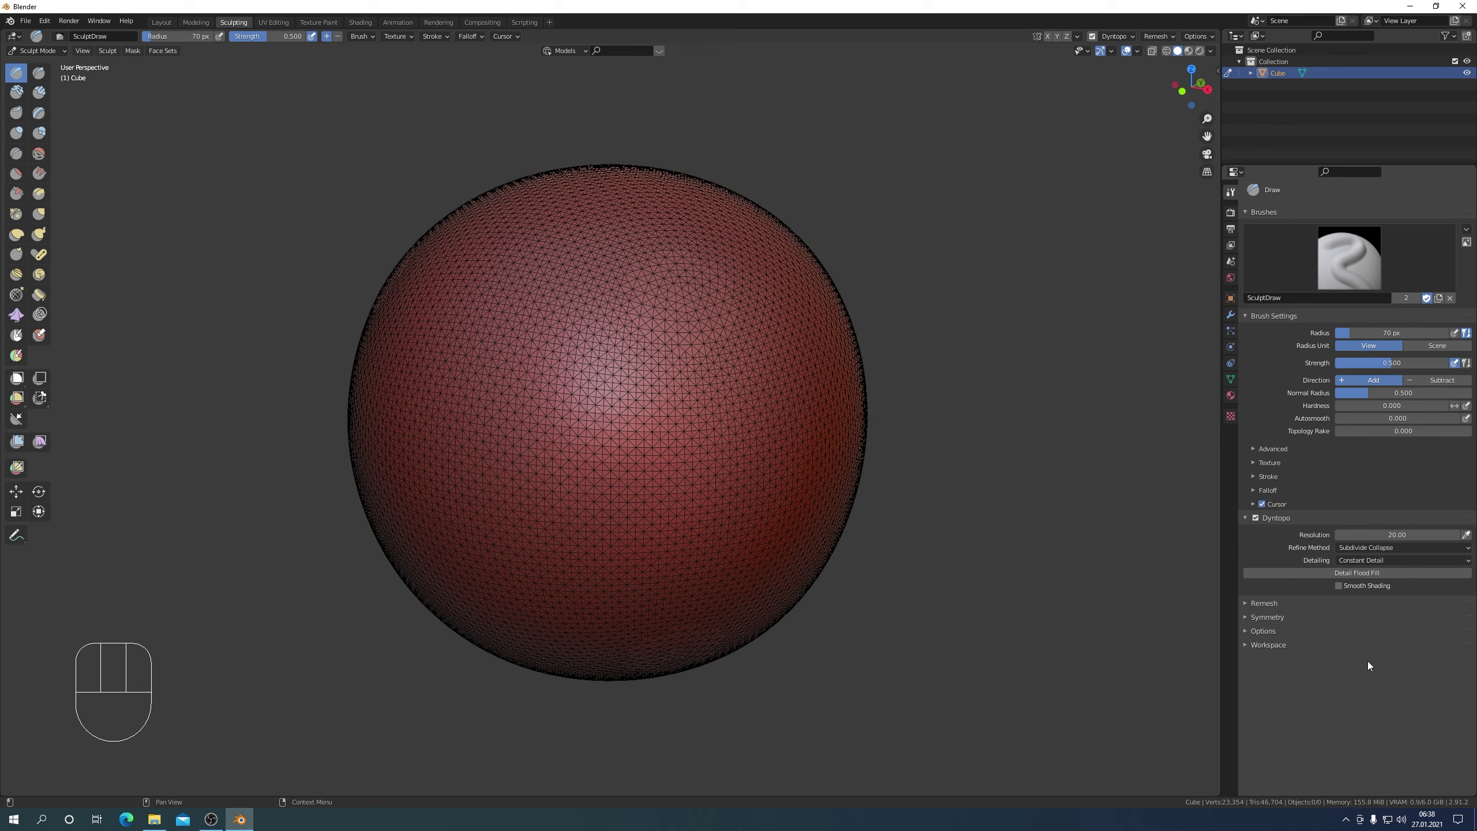
left_click(1388, 573)
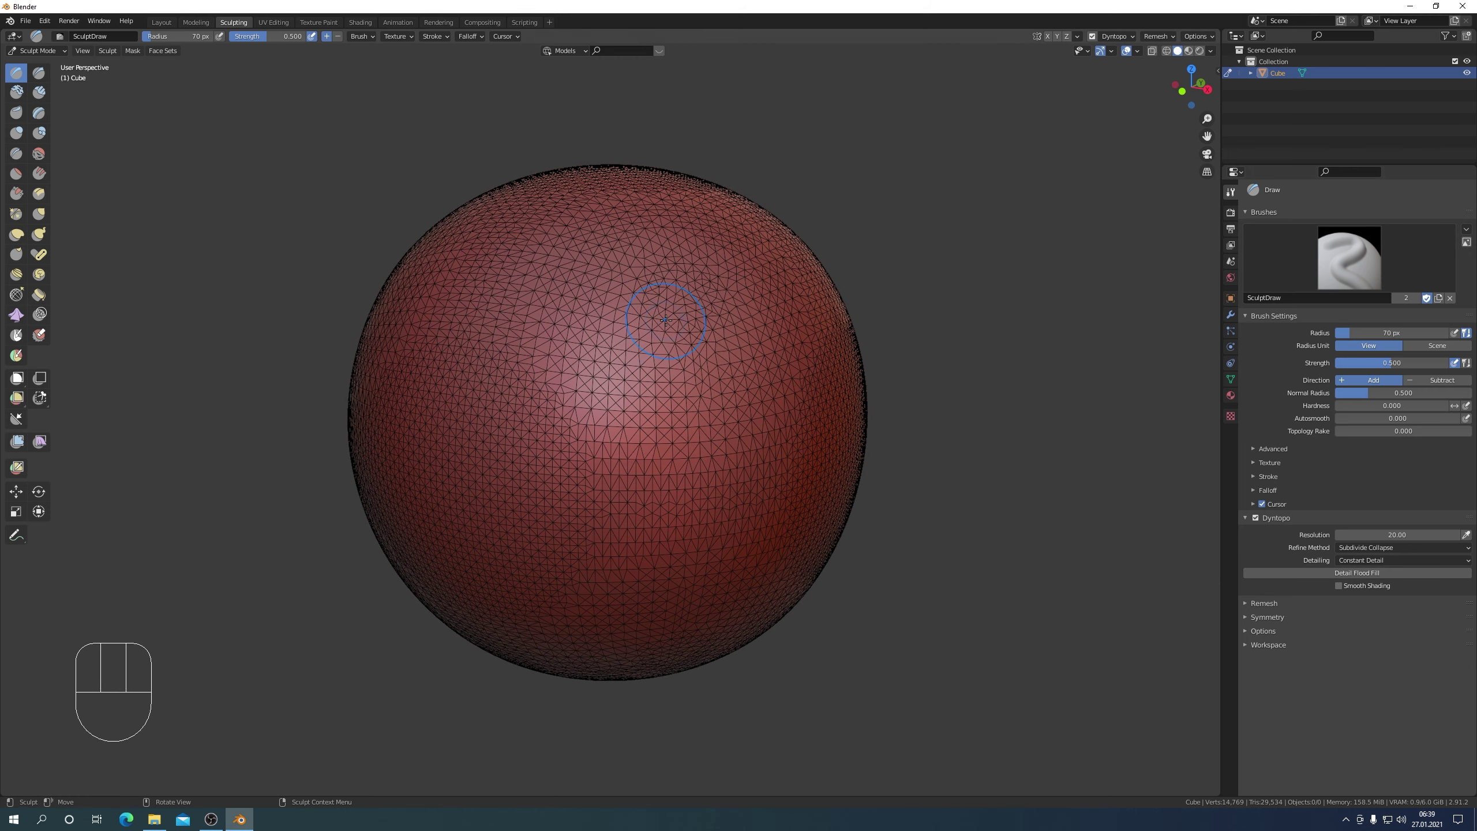
- Draw test ridges on the sphere at two zoom levels to try Constant Detail, and undo both strokes
mouse_move(750, 293)
left_mouse_down()
mouse_move(482, 526)
mouse_move(710, 336)
left_mouse_up()
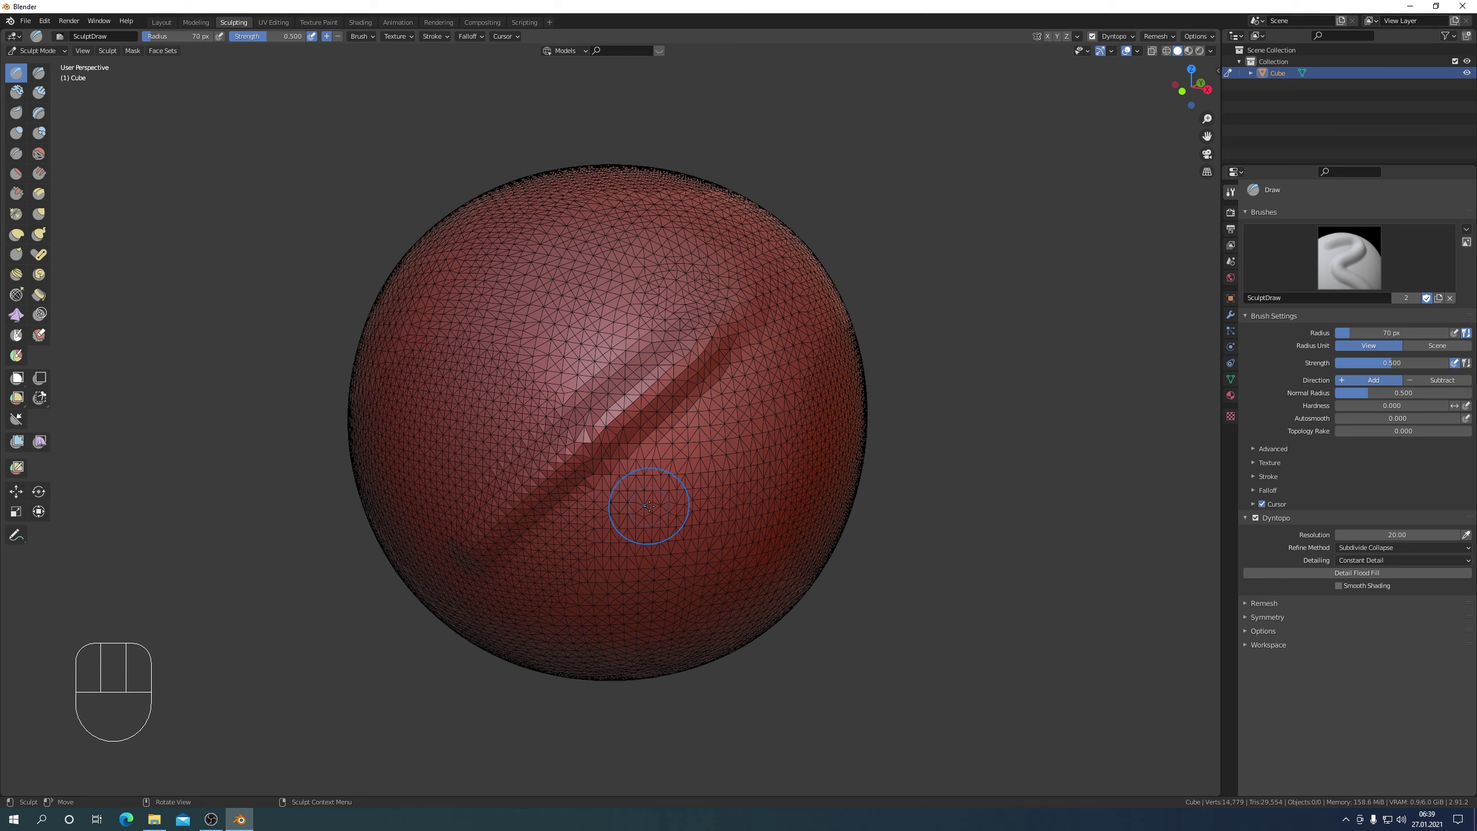
scroll(662, 500, "down", 3)
scroll(661, 500, "down", 2)
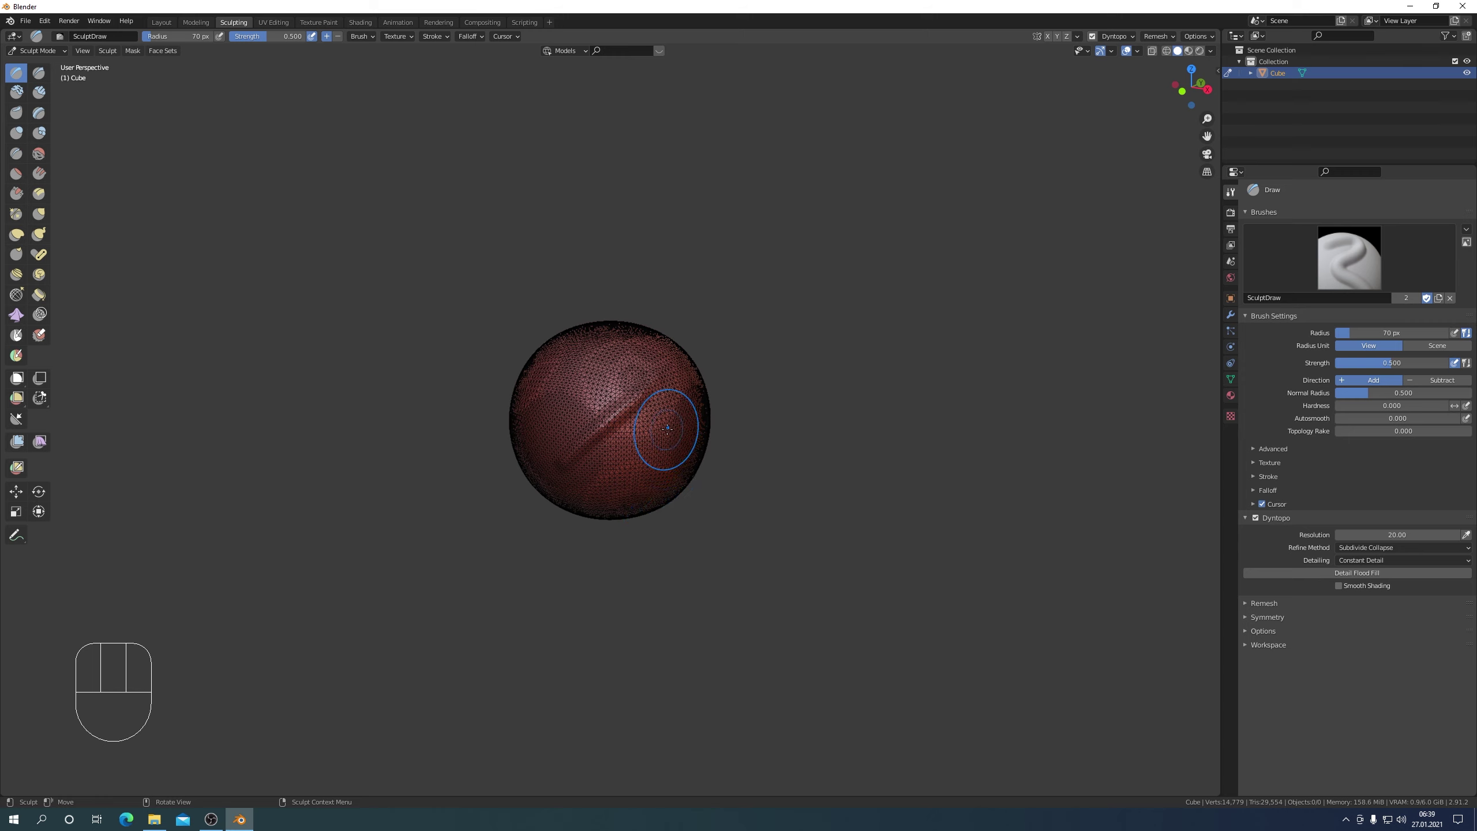
mouse_move(665, 431)
left_mouse_down()
mouse_move(607, 475)
mouse_move(688, 414)
mouse_move(646, 460)
left_mouse_up()
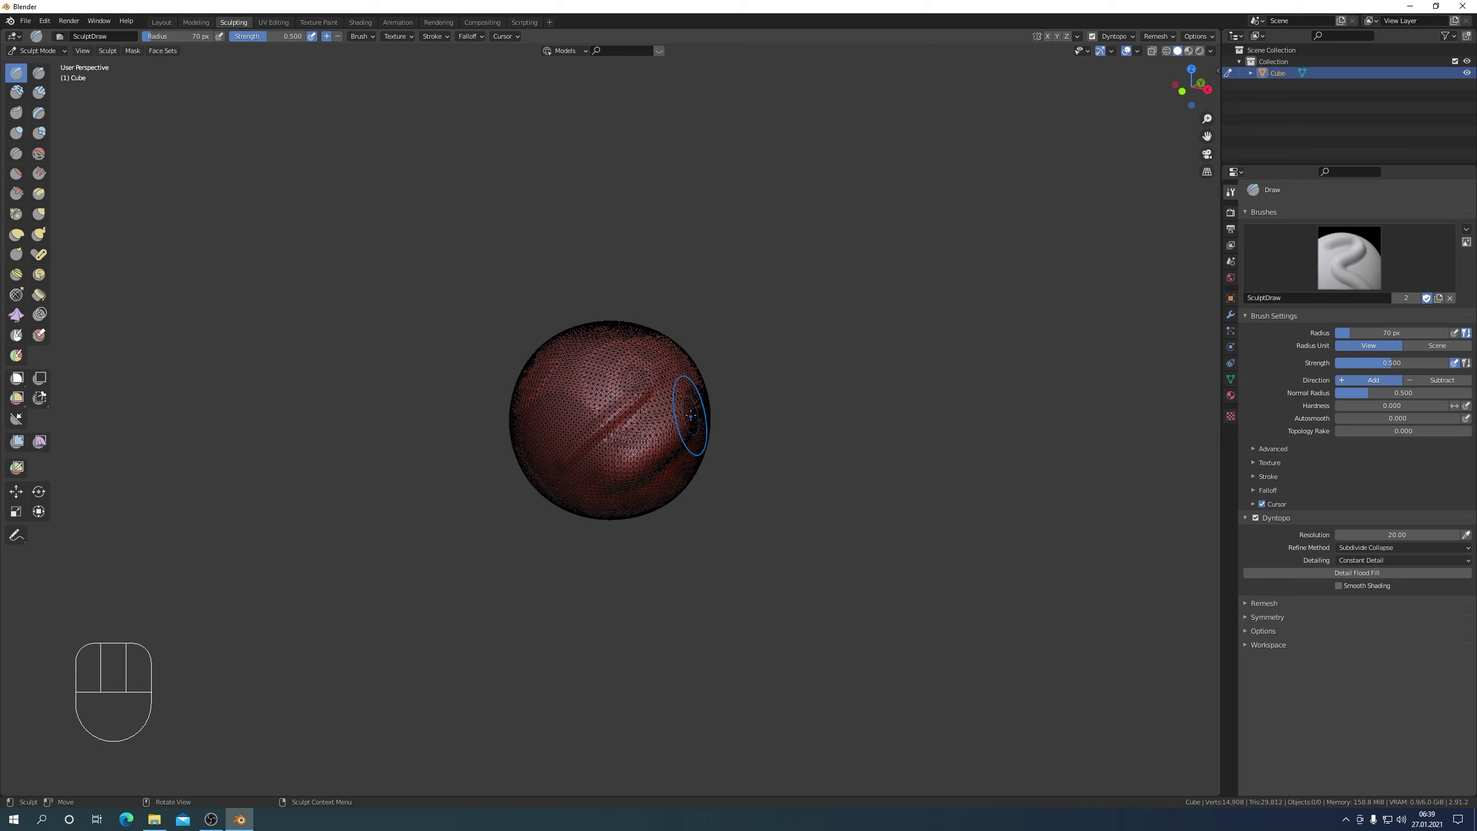
scroll(686, 415, "up", 5)
key("ctrl+z")
key("ctrl+z")
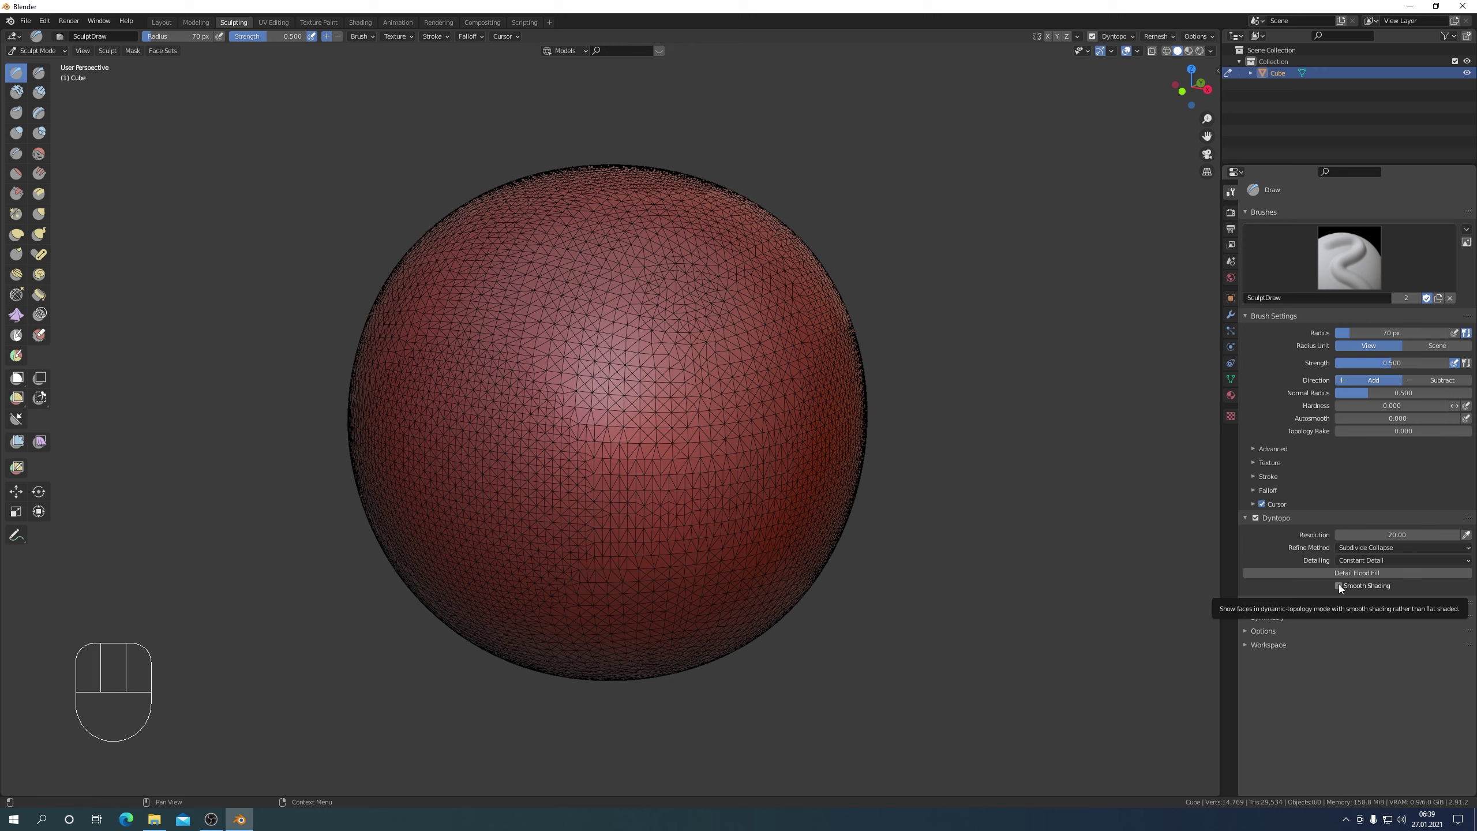
- Enable Dyntopo smooth shading and hide the wireframe overlay, testing the look with a diagonal ridge across the sphere
left_click(1339, 585)
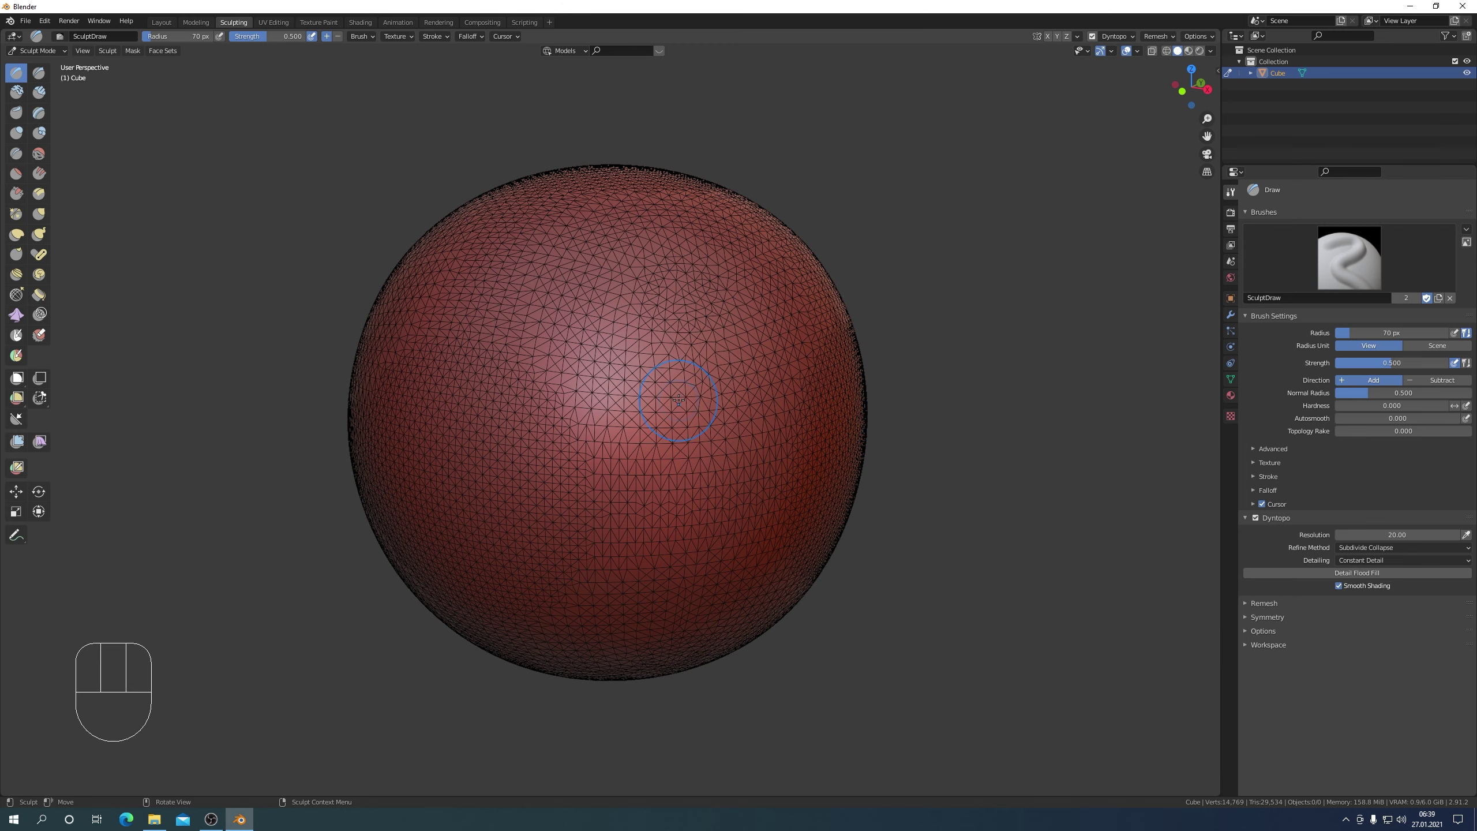
left_click(1137, 51)
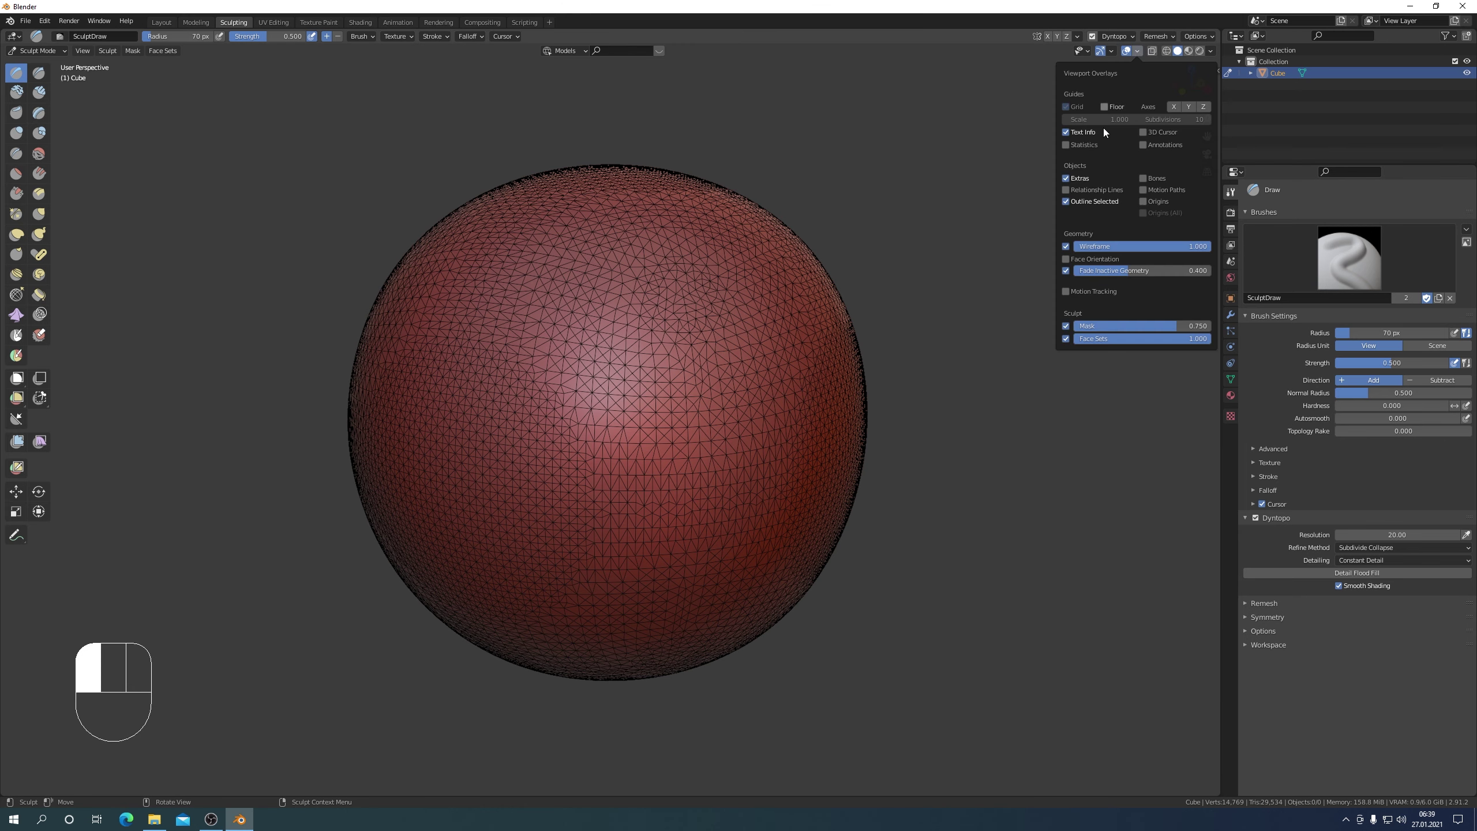
left_click(1065, 246)
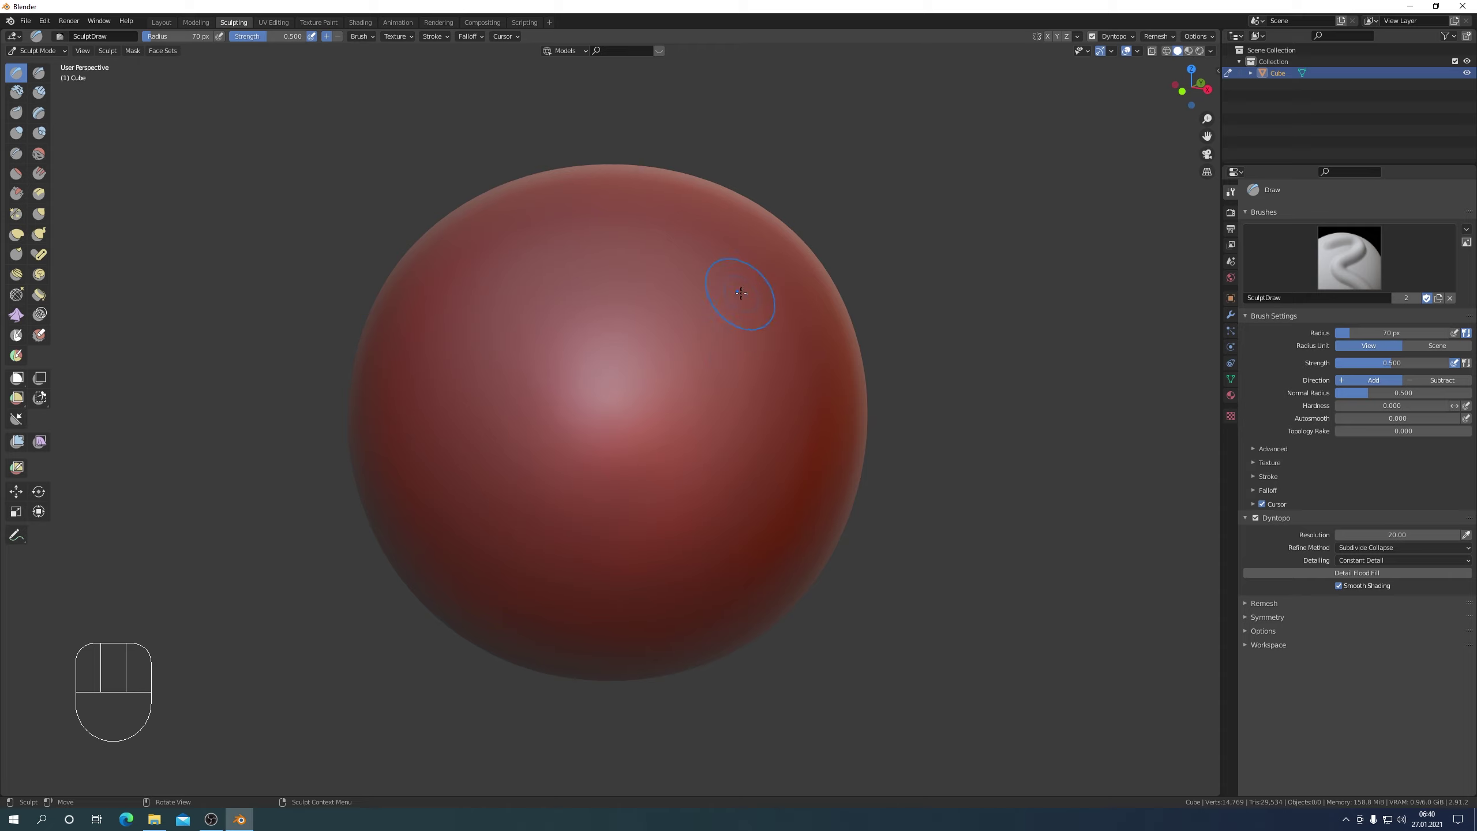
mouse_move(755, 288)
left_mouse_down()
mouse_move(605, 401)
mouse_move(524, 512)
left_mouse_up()
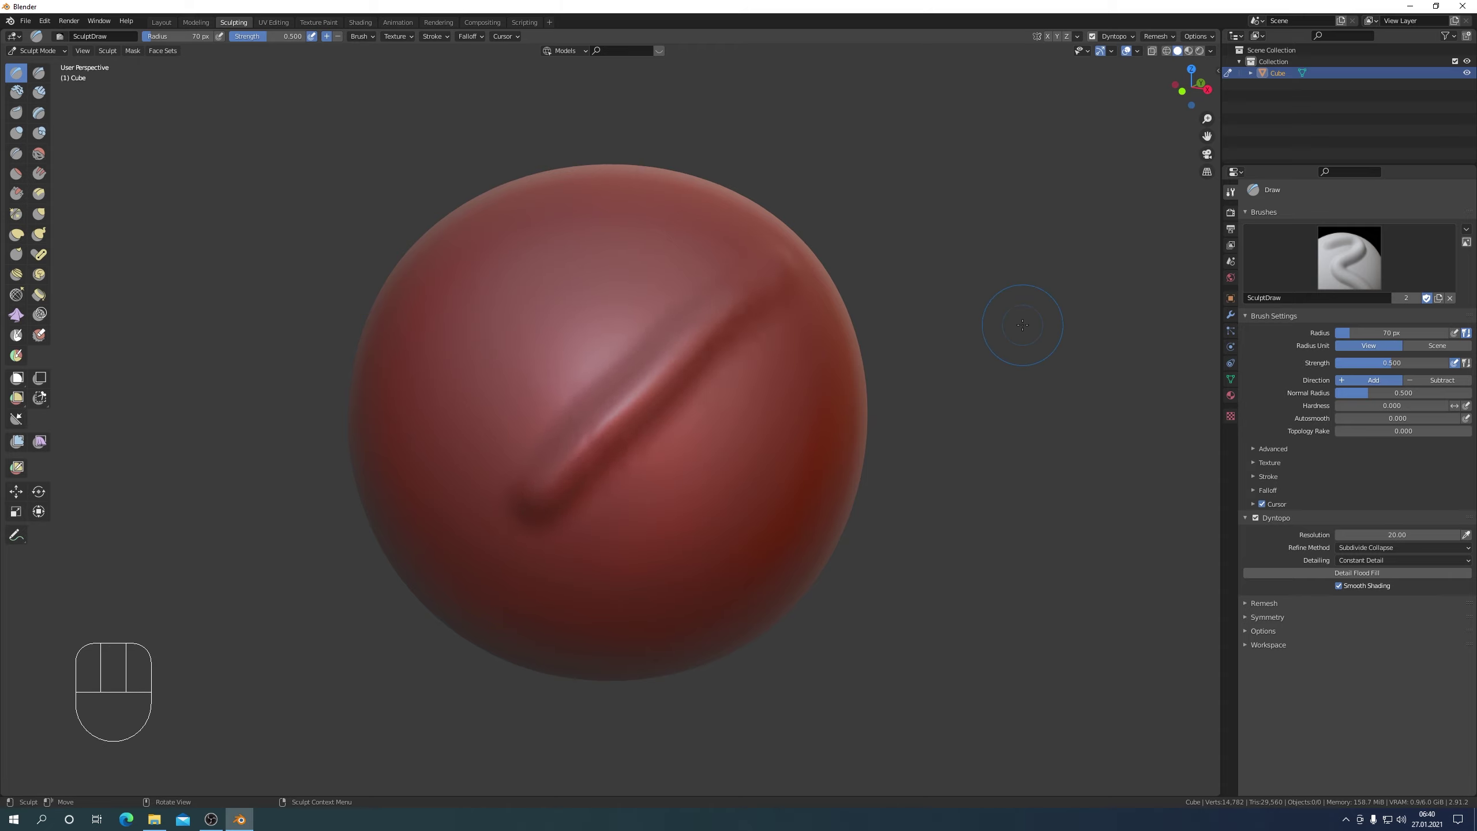
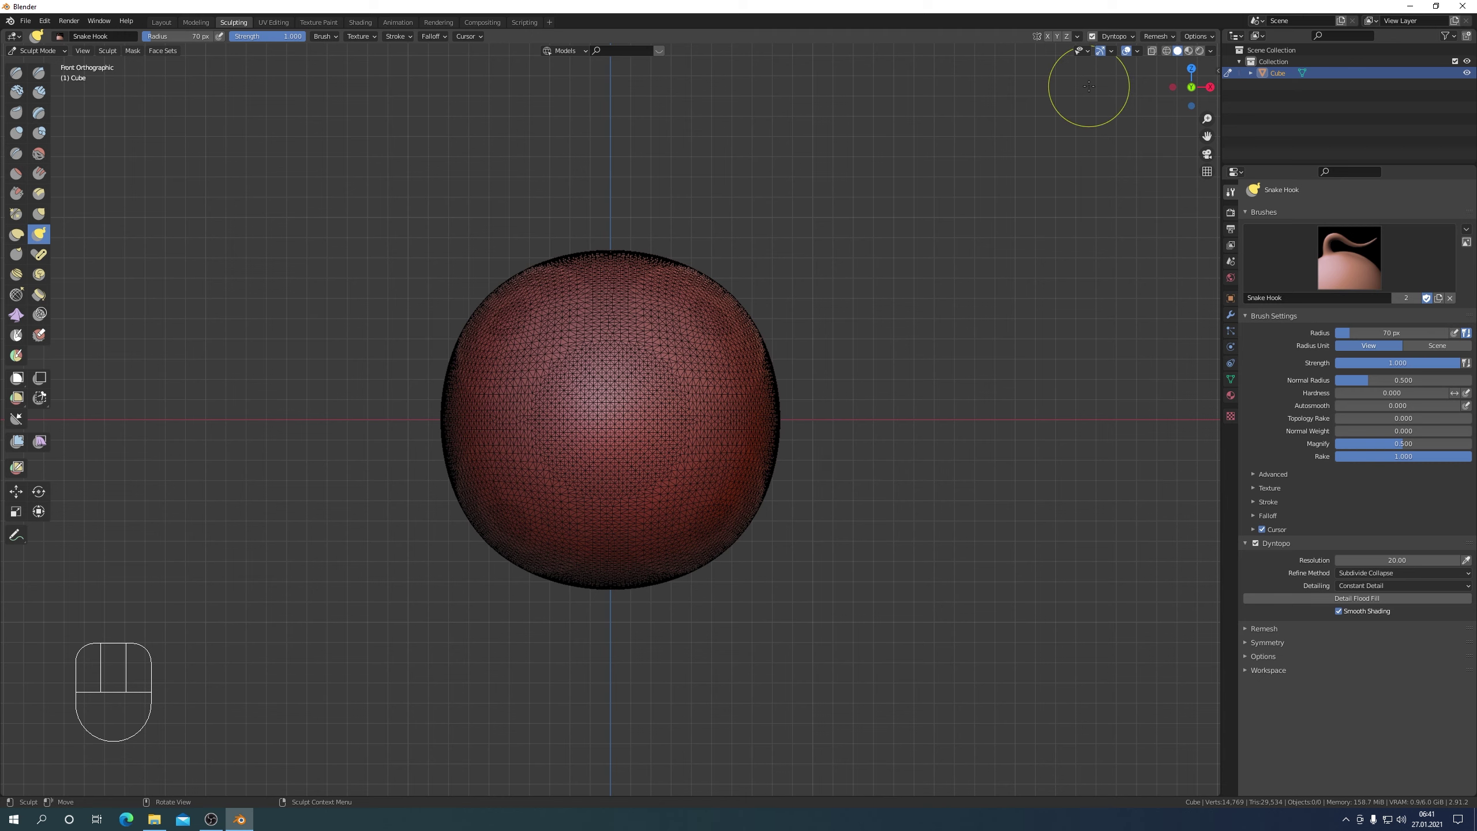
- Enable X-axis mirroring and set the Snake Hook brush radius to 203 px
left_click(1049, 36)
key("f")
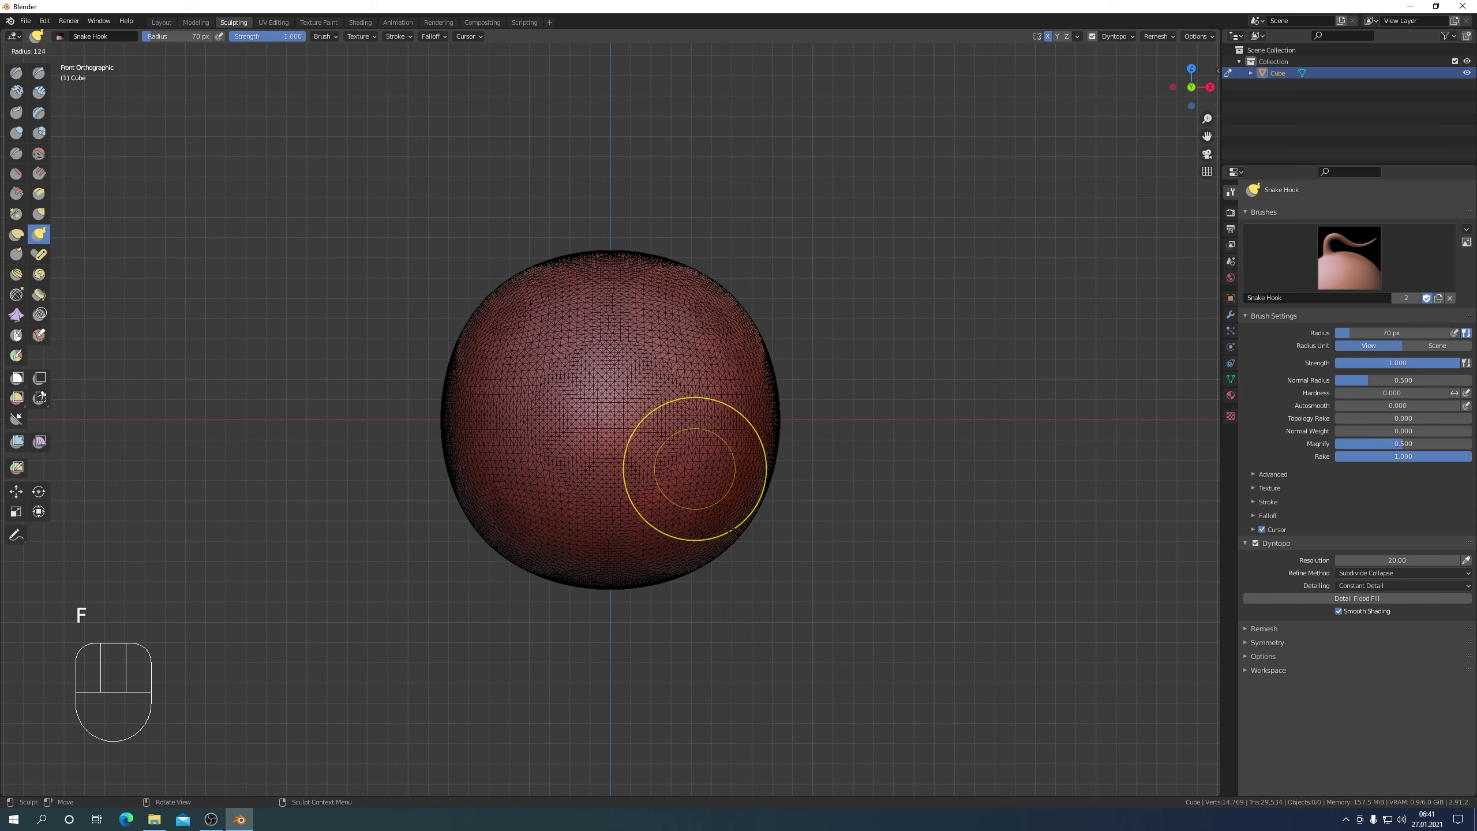
left_click(772, 606)
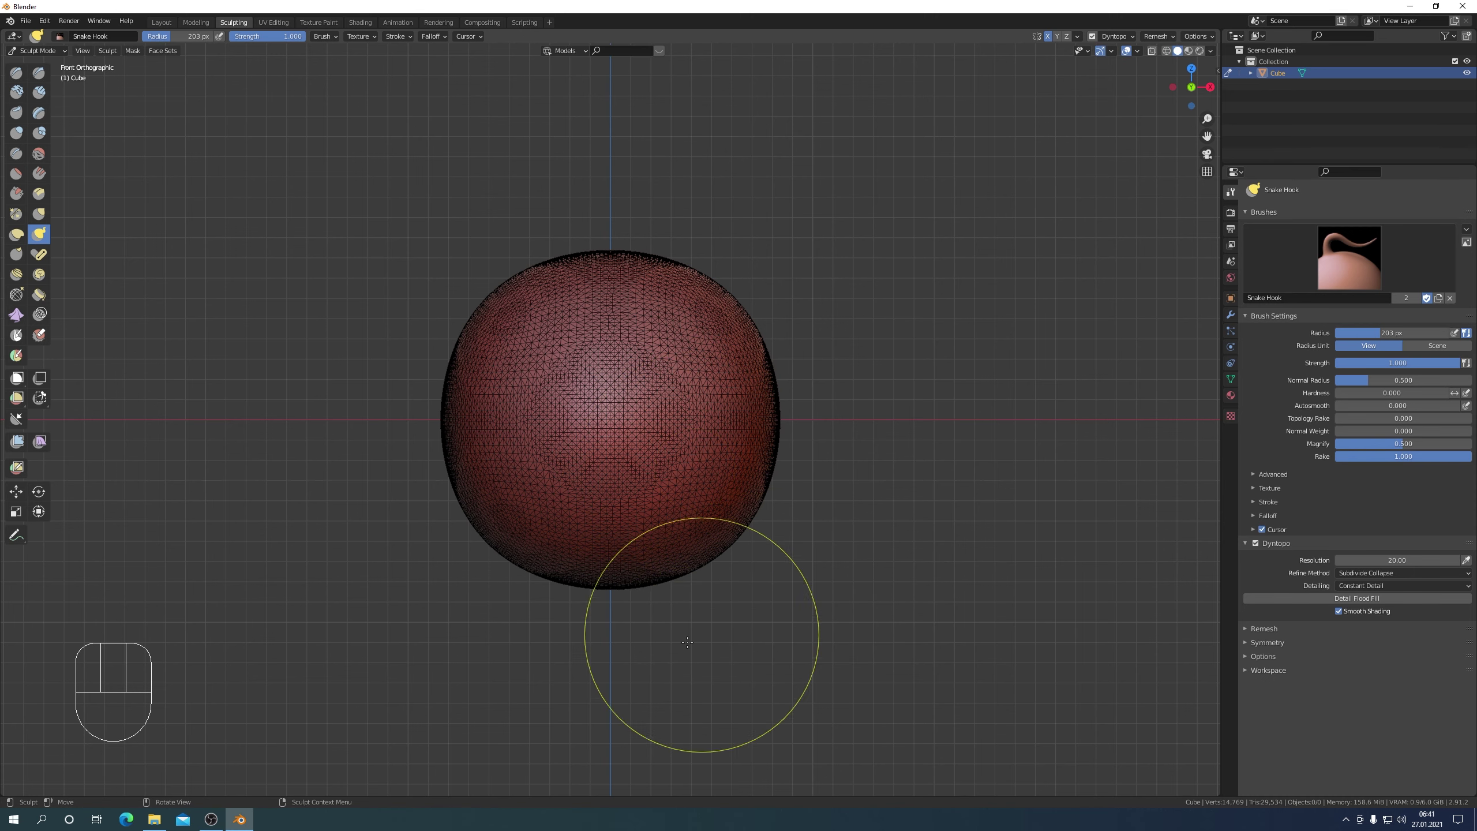
- Pull the sphere's lower front down into a long face-like bulge with Snake Hook and push its front outward in side view
scroll(600, 534, "down", 2)
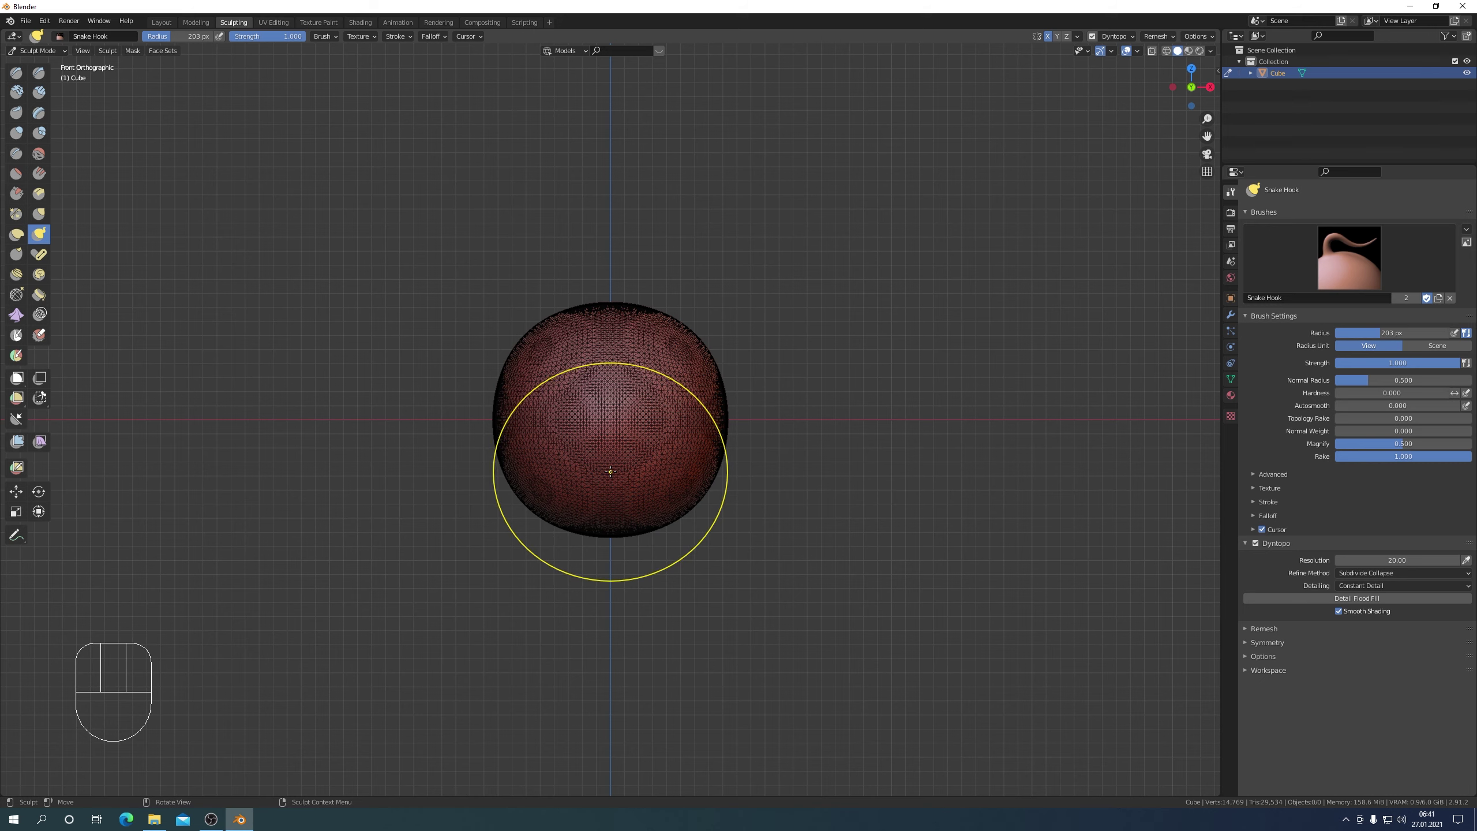
mouse_move(611, 472)
left_mouse_down()
mouse_move(582, 588)
mouse_move(574, 501)
mouse_move(579, 553)
mouse_move(645, 615)
mouse_move(729, 576)
left_mouse_up()
middle_click_drag(729, 576, 610, 563)
key("KP_3")
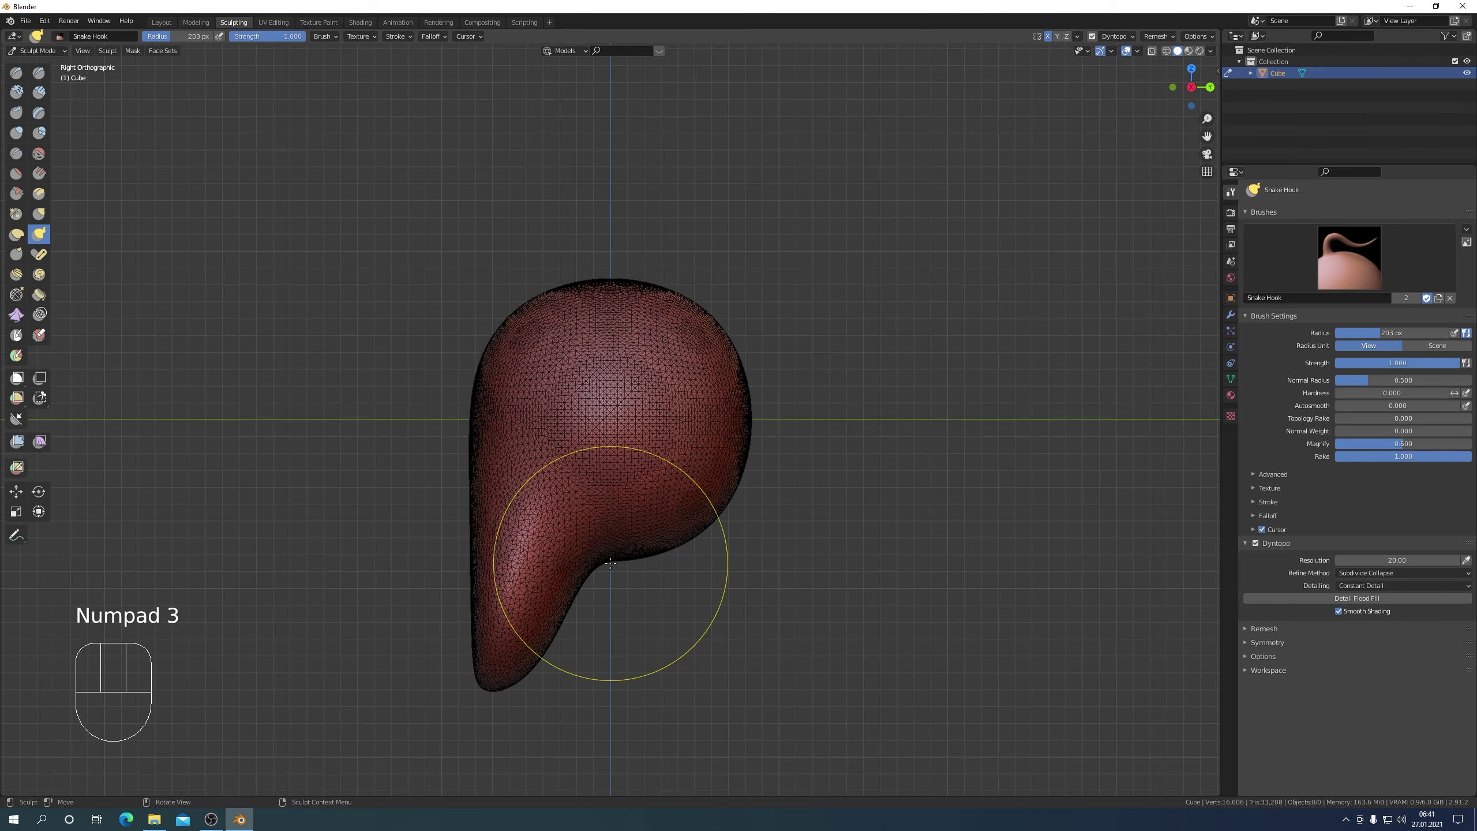
left_click_drag(475, 521, 444, 524)
left_click_drag(477, 589, 490, 588)
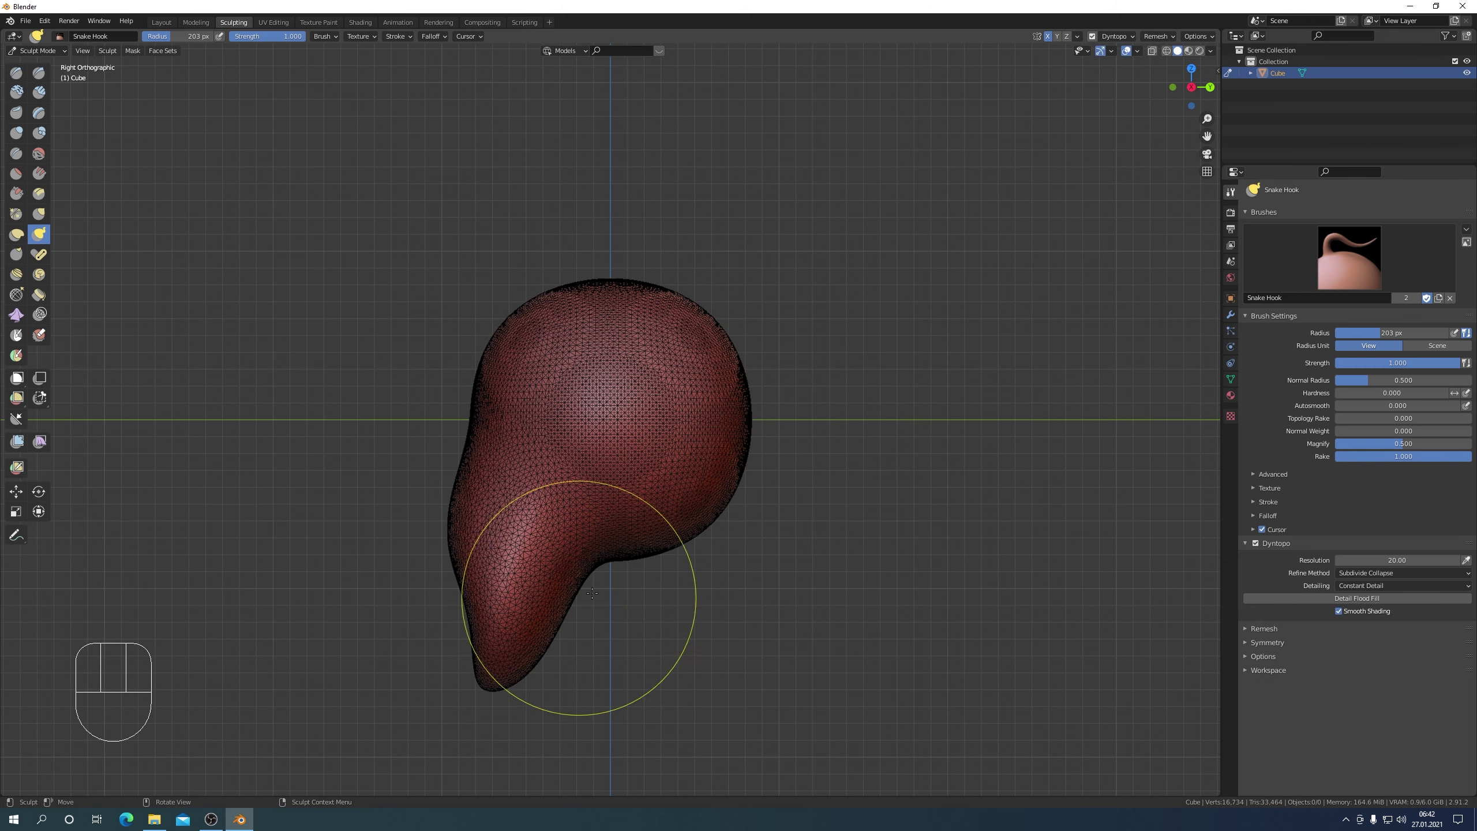
- Set the Snake Hook radius to 121 px and pull a thin, curved neck down from the lower middle of the form
key("f")
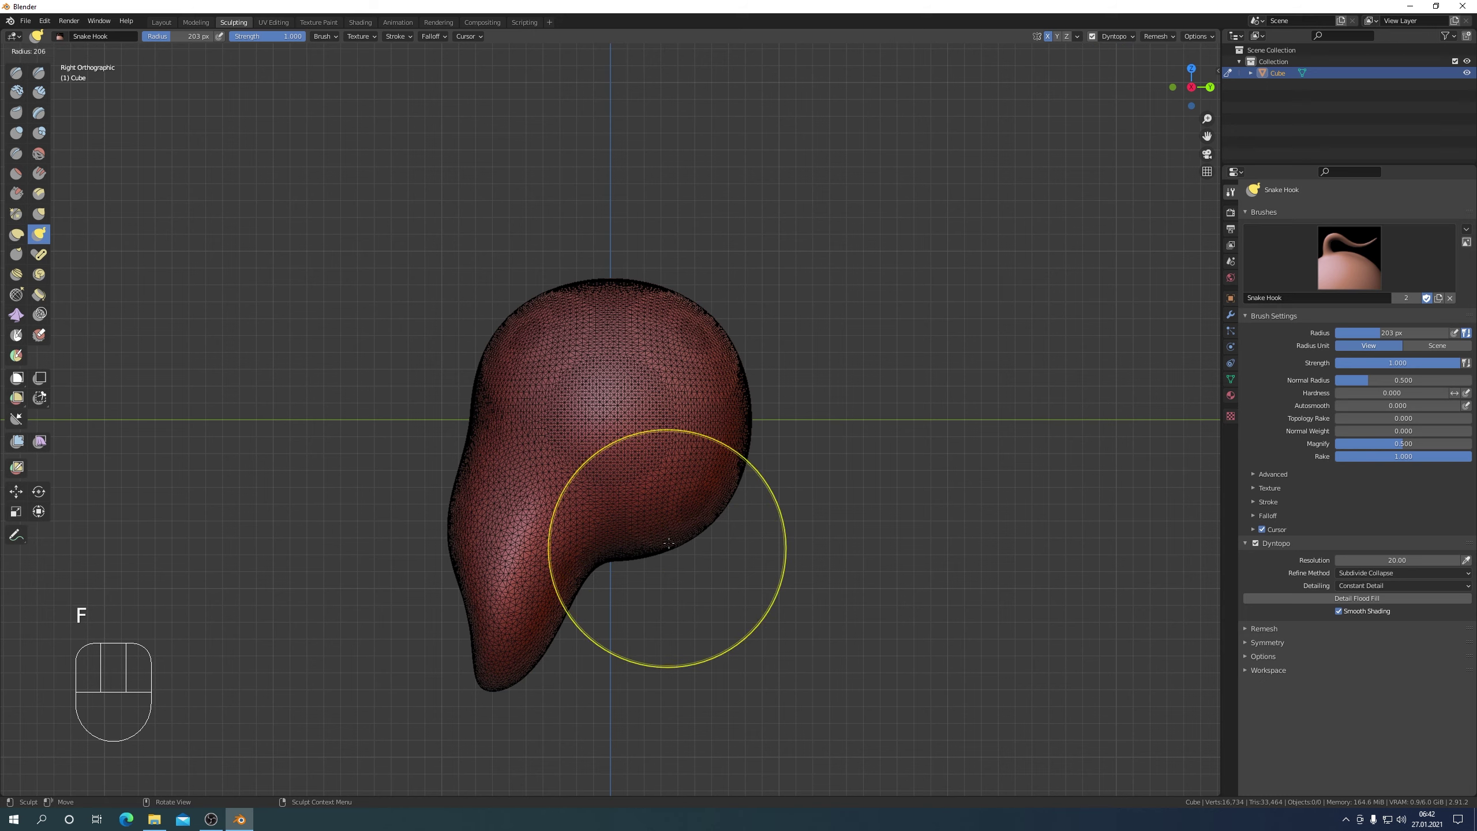
left_click(616, 486)
mouse_move(638, 469)
left_mouse_down()
mouse_move(675, 520)
mouse_move(687, 586)
mouse_move(639, 656)
mouse_move(670, 697)
left_mouse_up()
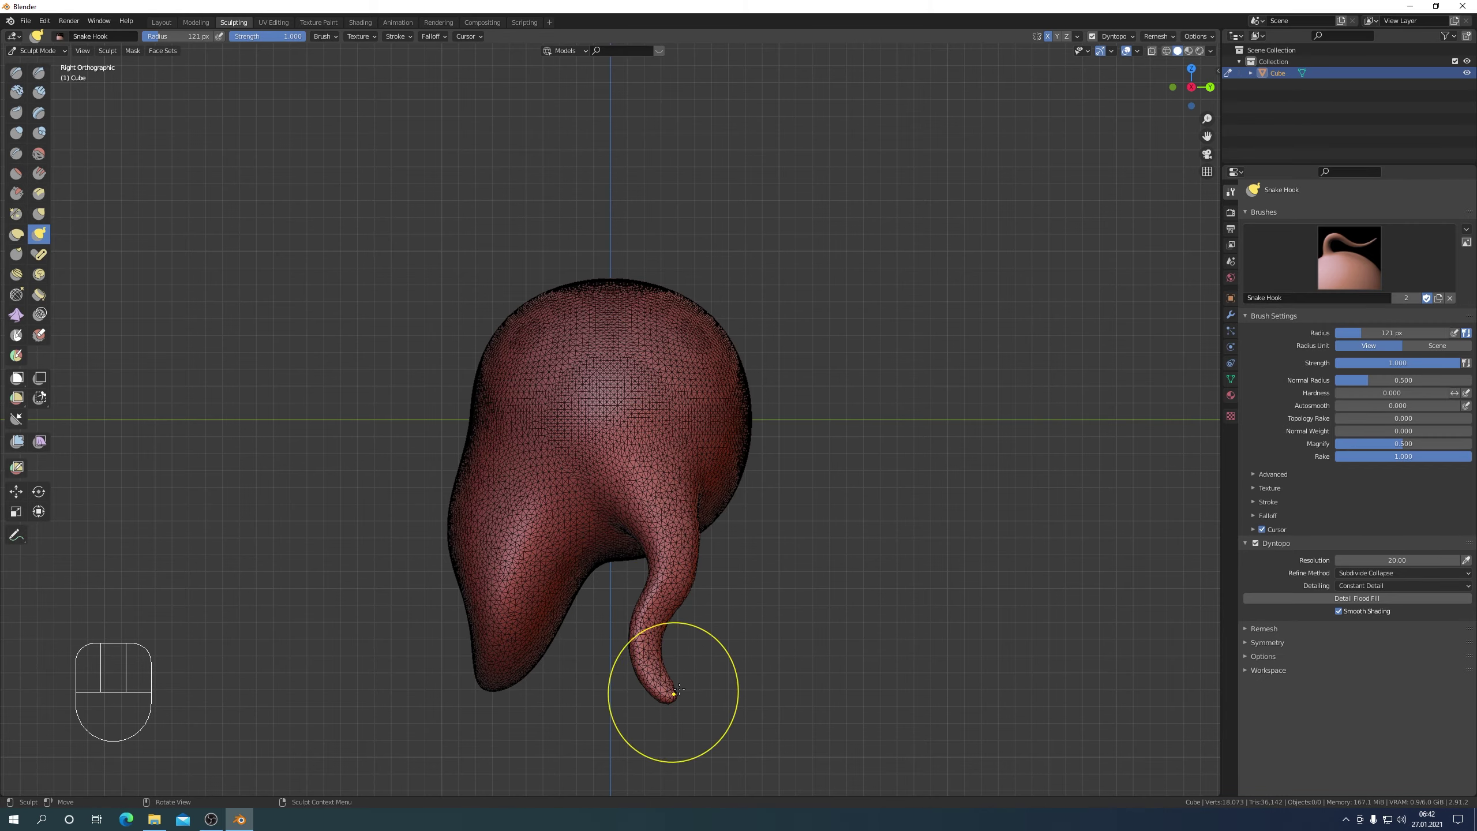
- Build up a rounded bulge on the side of the head above the hanging neck strand with the Draw brush
middle_click_drag(679, 689, 802, 593)
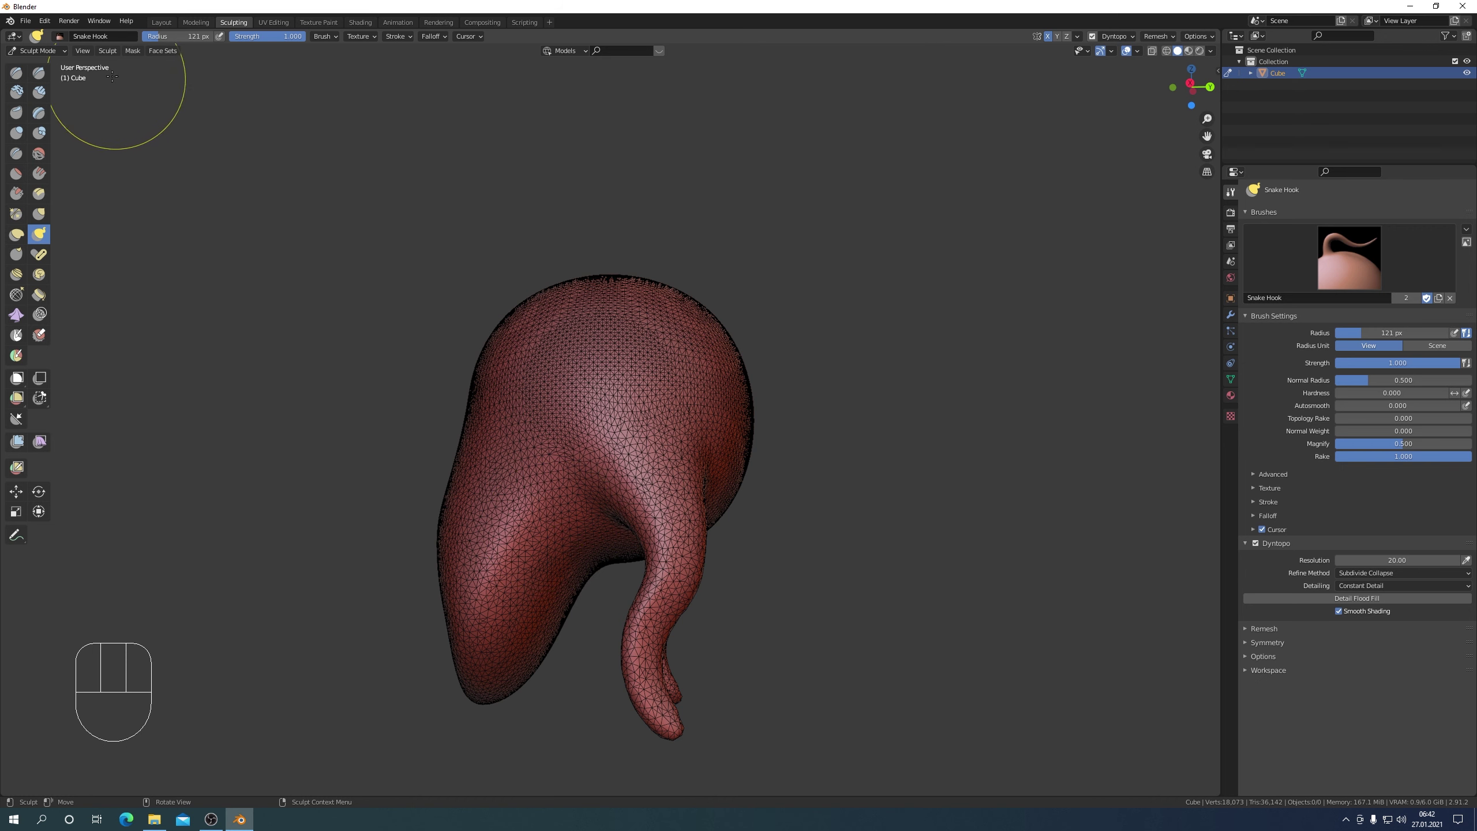
left_click(16, 74)
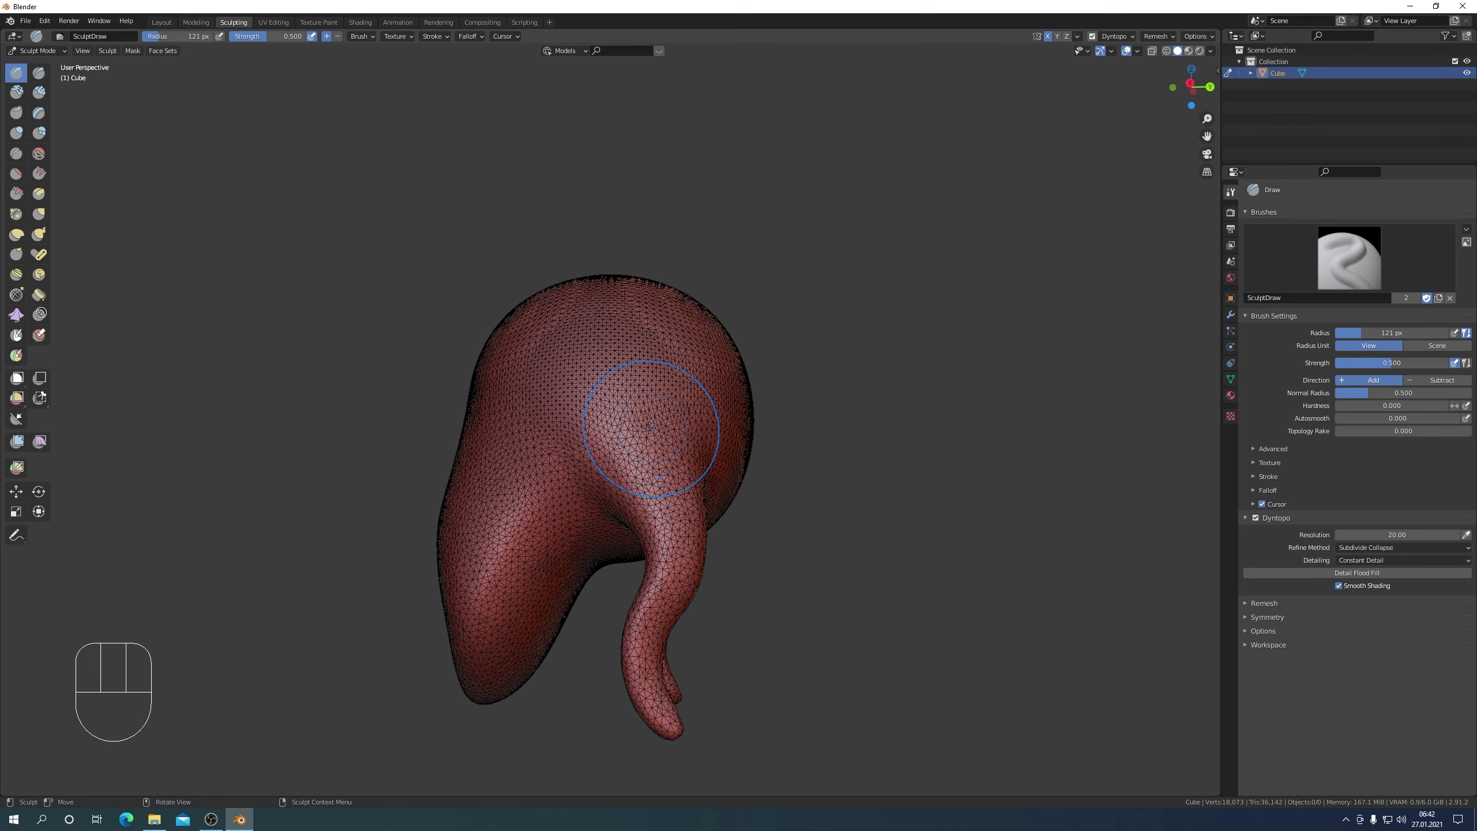
scroll(656, 427, "up", 2)
mouse_move(659, 428)
left_mouse_down()
mouse_move(612, 432)
mouse_move(675, 460)
mouse_move(635, 407)
mouse_move(628, 465)
mouse_move(680, 447)
mouse_move(646, 402)
mouse_move(635, 460)
left_mouse_up()
scroll(634, 462, "down", 3)
mouse_move(634, 462)
middle_mouse_down()
mouse_move(826, 497)
mouse_move(703, 462)
middle_mouse_up()
scroll(675, 429, "up", 2)
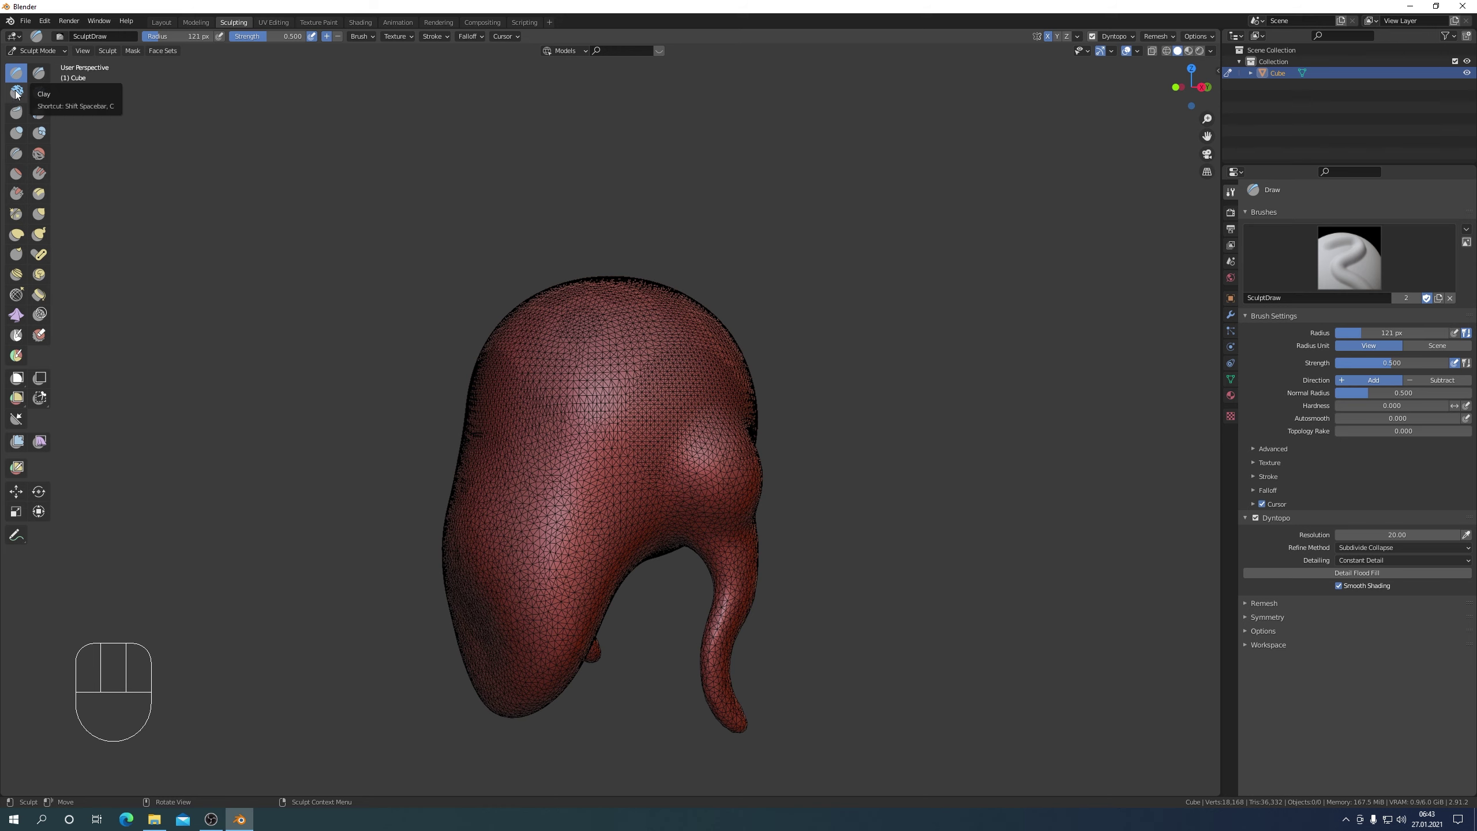
- Add cheek and brow volume to the side of the face with the Clay brush, keeping its strength at 0.500
left_click(16, 93)
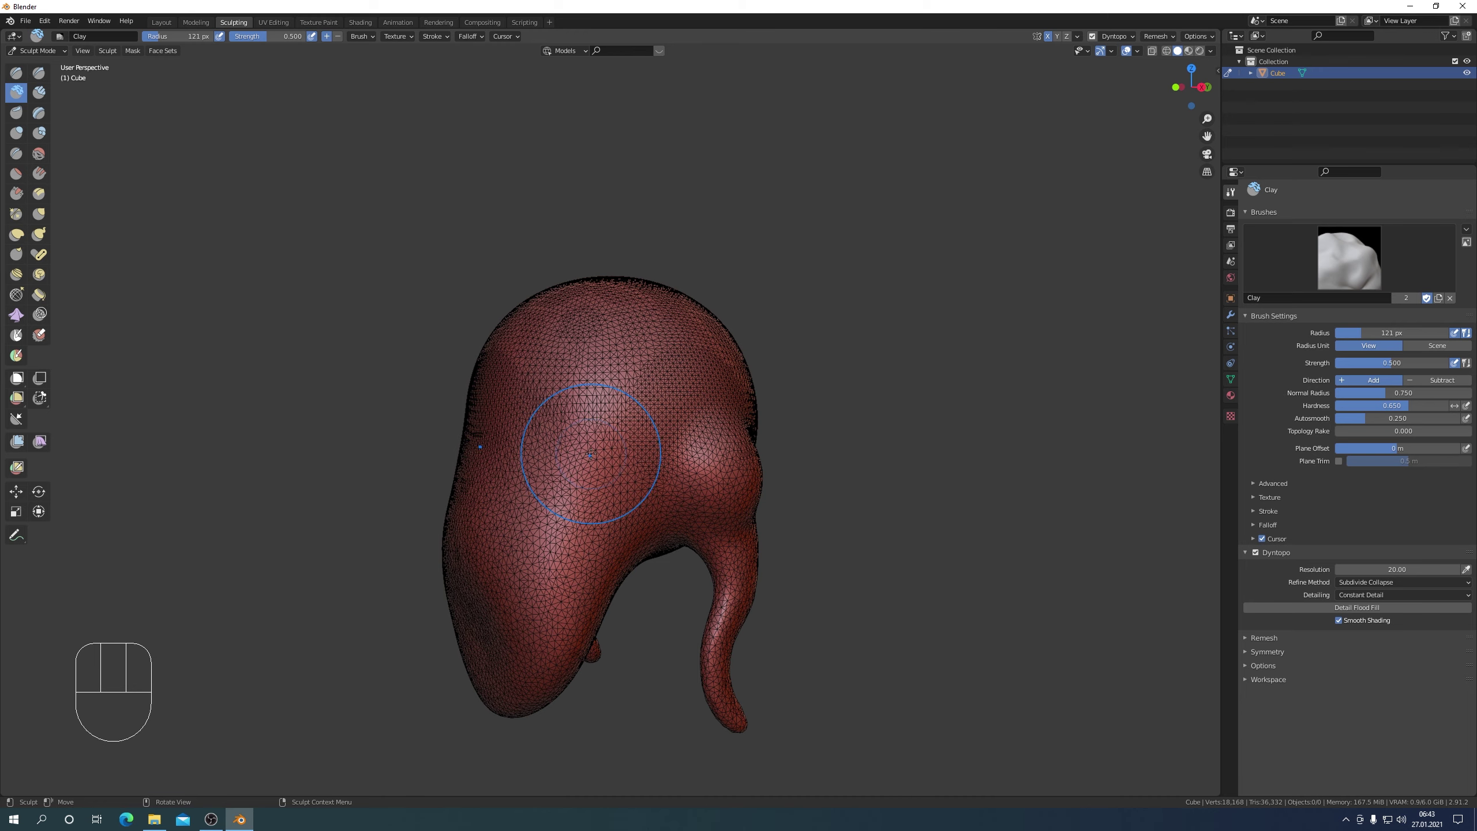
mouse_move(634, 502)
middle_mouse_down()
mouse_move(634, 459)
mouse_move(649, 478)
middle_mouse_up()
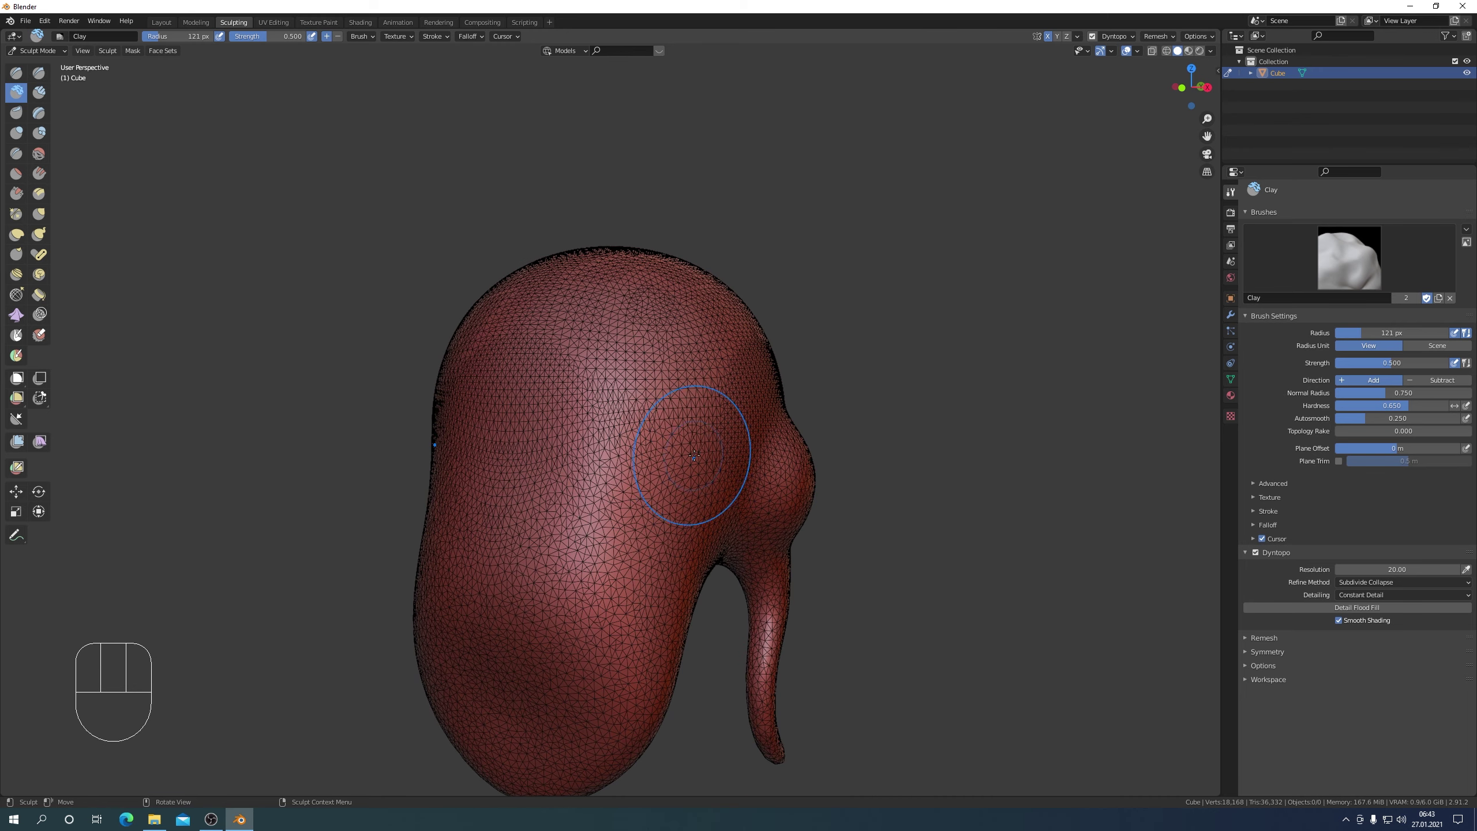
mouse_move(660, 463)
left_mouse_down()
mouse_move(658, 502)
mouse_move(582, 567)
mouse_move(669, 436)
mouse_move(693, 458)
left_mouse_up()
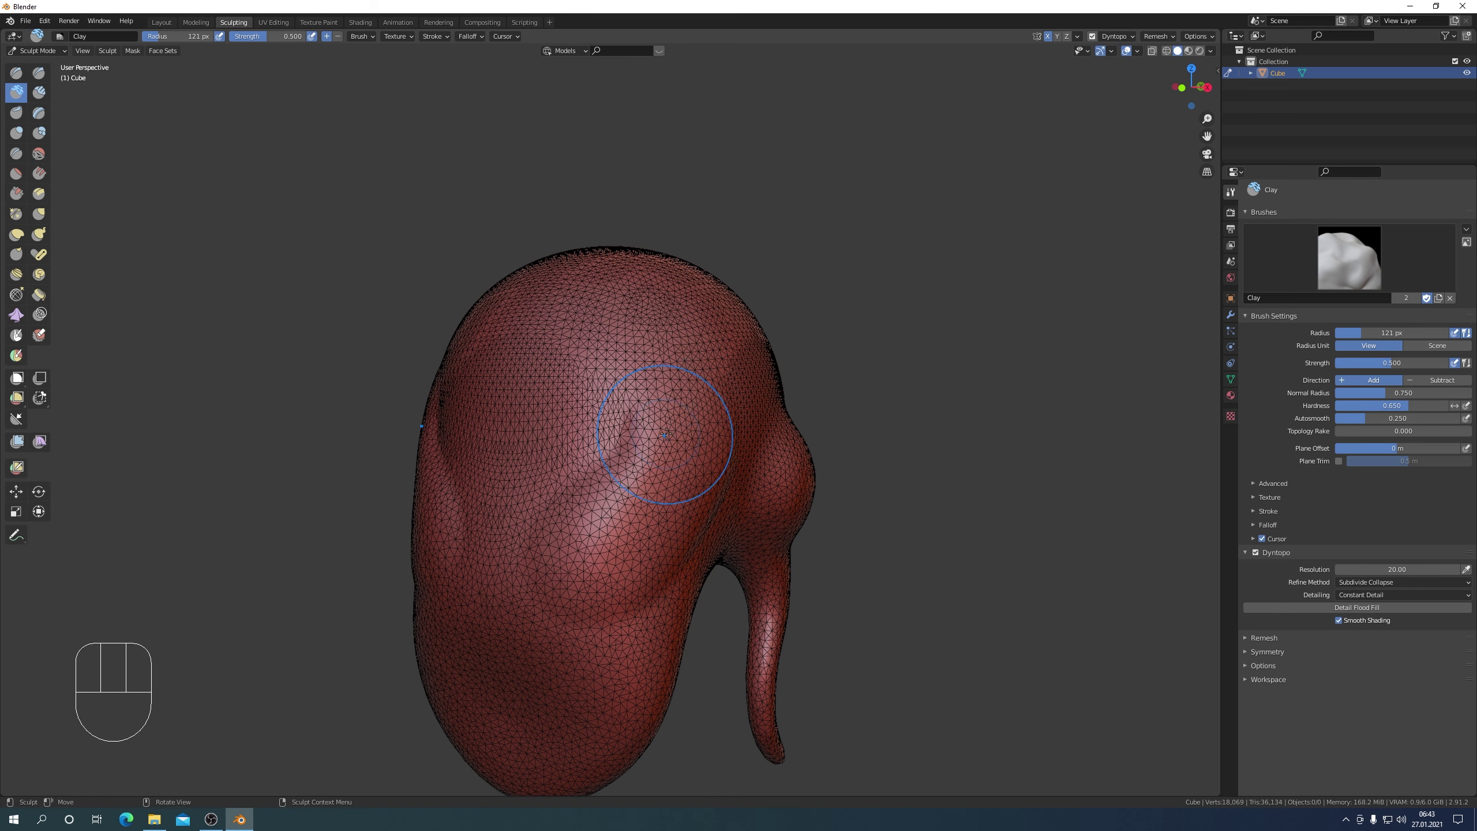
key("shift")
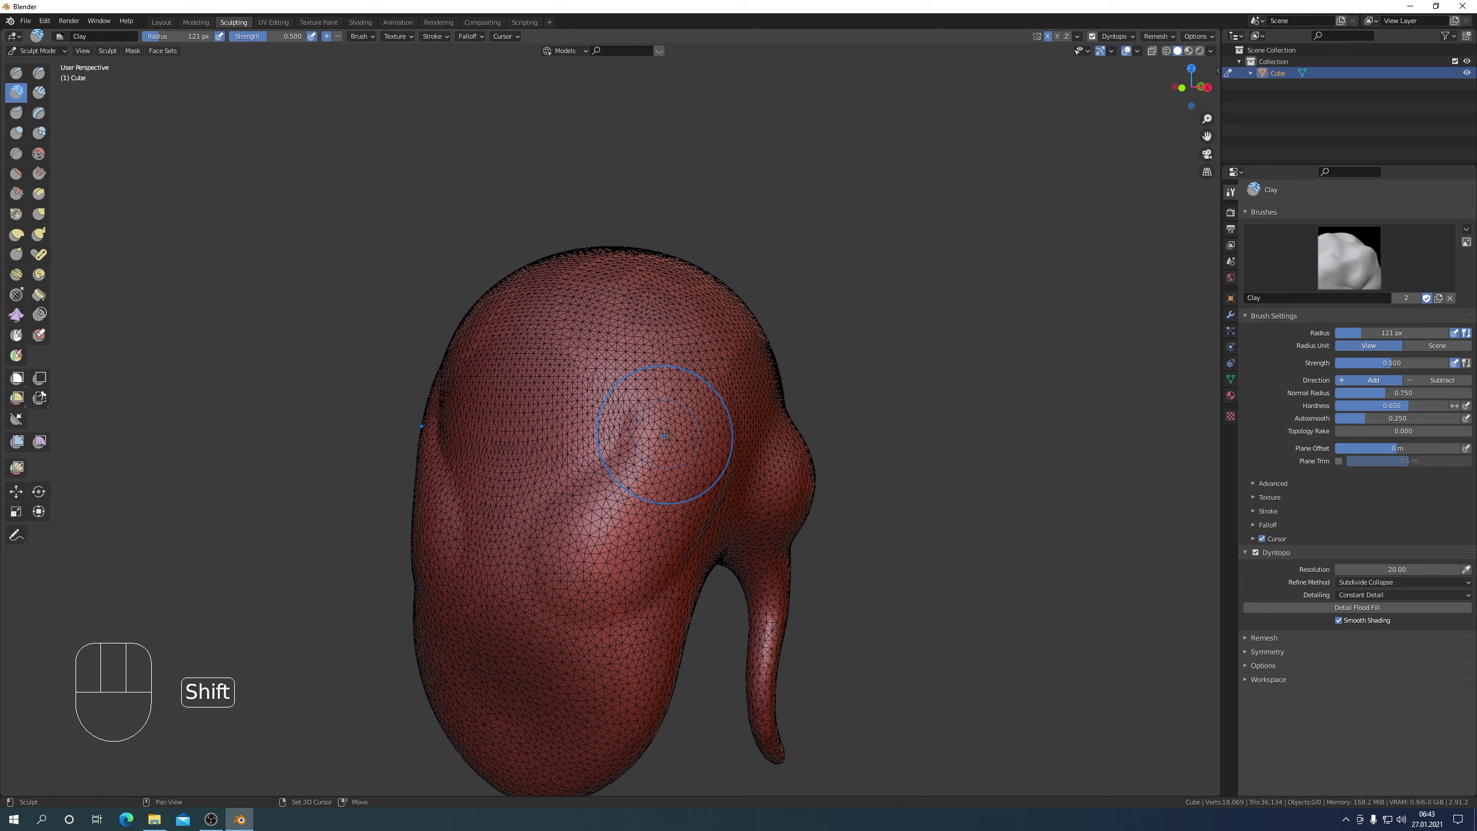
key("shift+f")
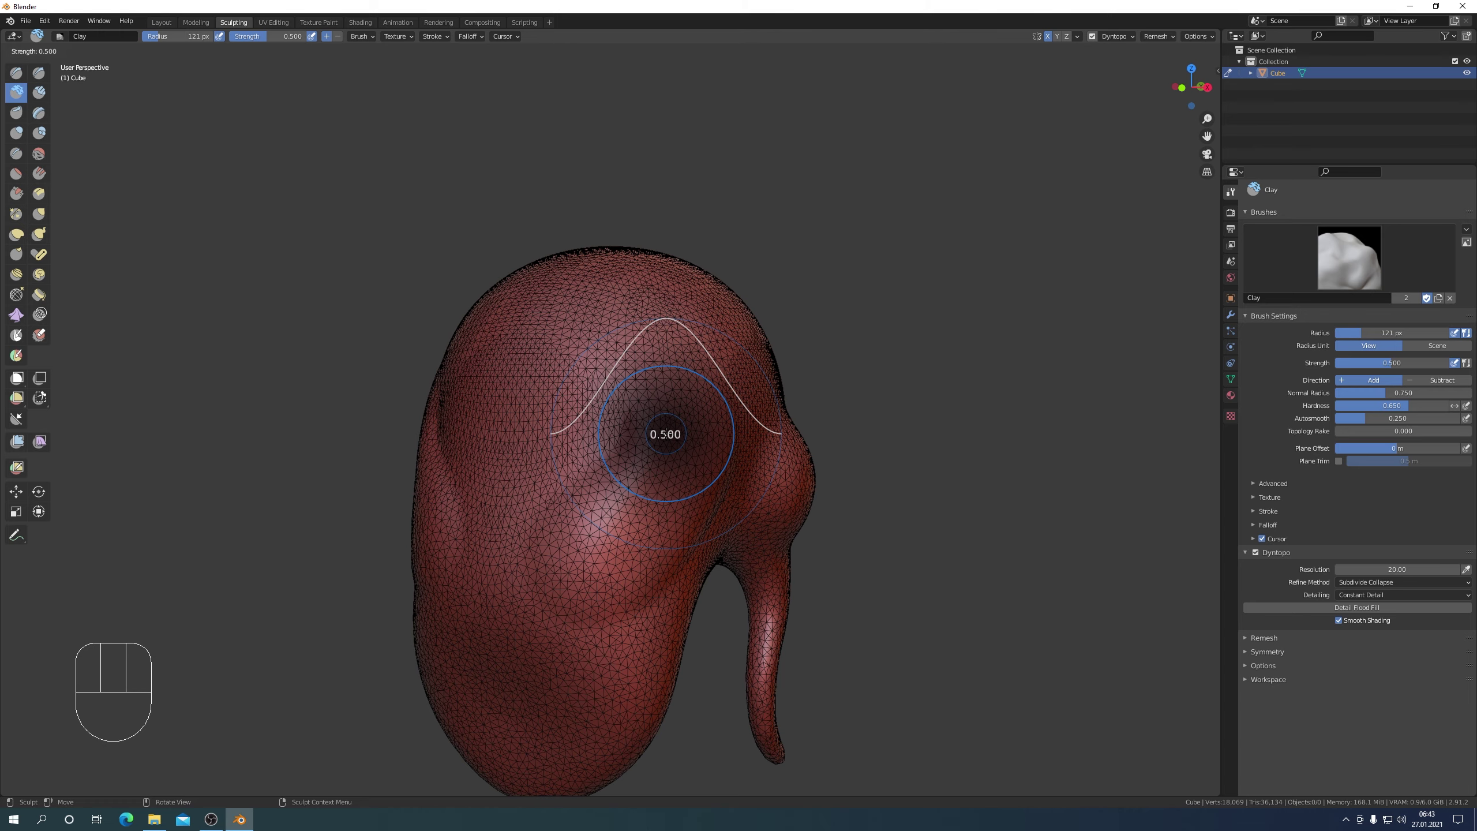
left_click(665, 434)
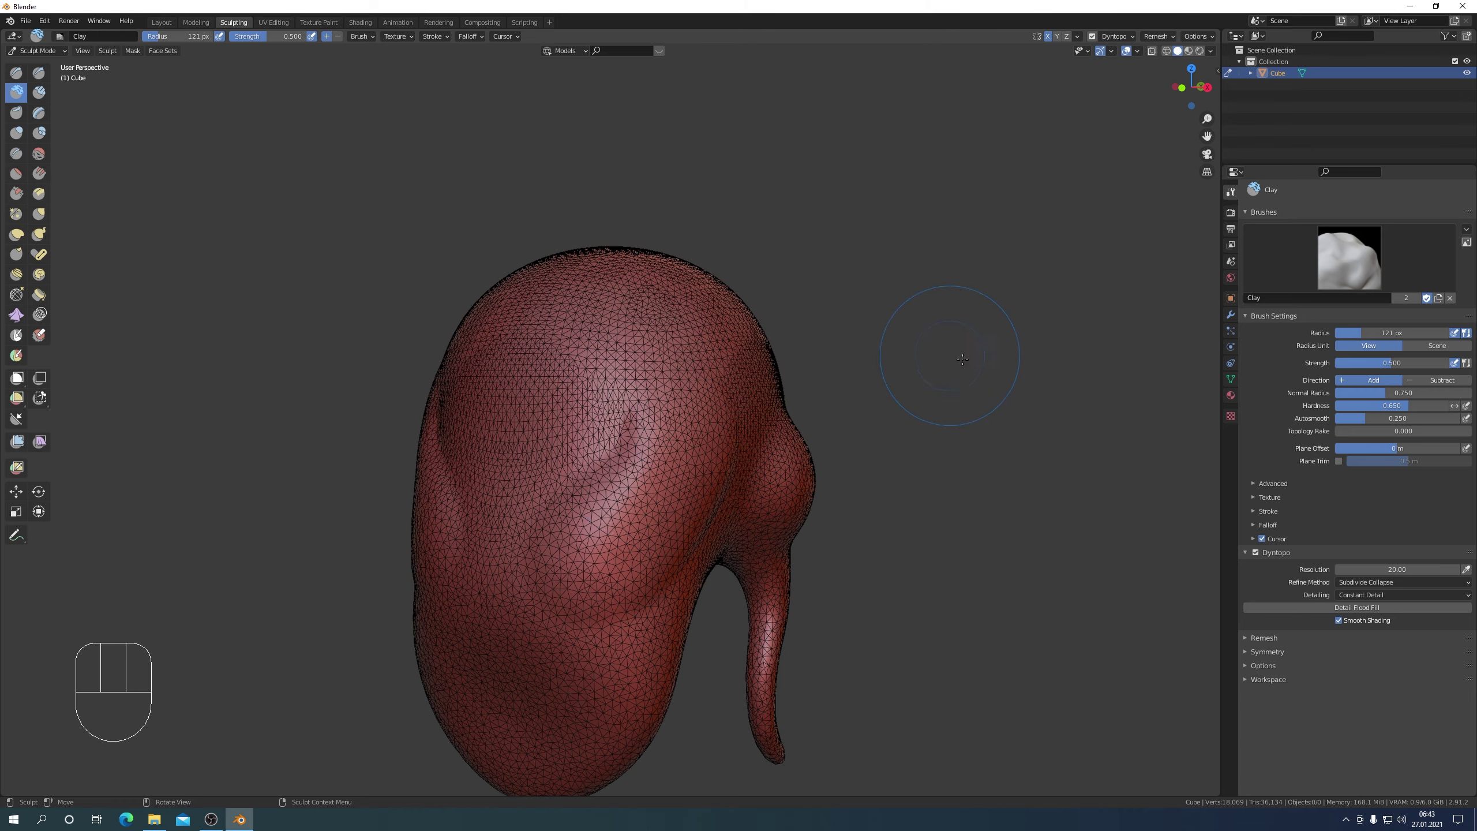
- Raise a round, mirrored eye bump on each side of the face with repeated dabs of the Blob brush
mouse_move(805, 460)
middle_mouse_down()
mouse_move(922, 442)
mouse_move(893, 455)
middle_mouse_up()
scroll(917, 436, "down", 2)
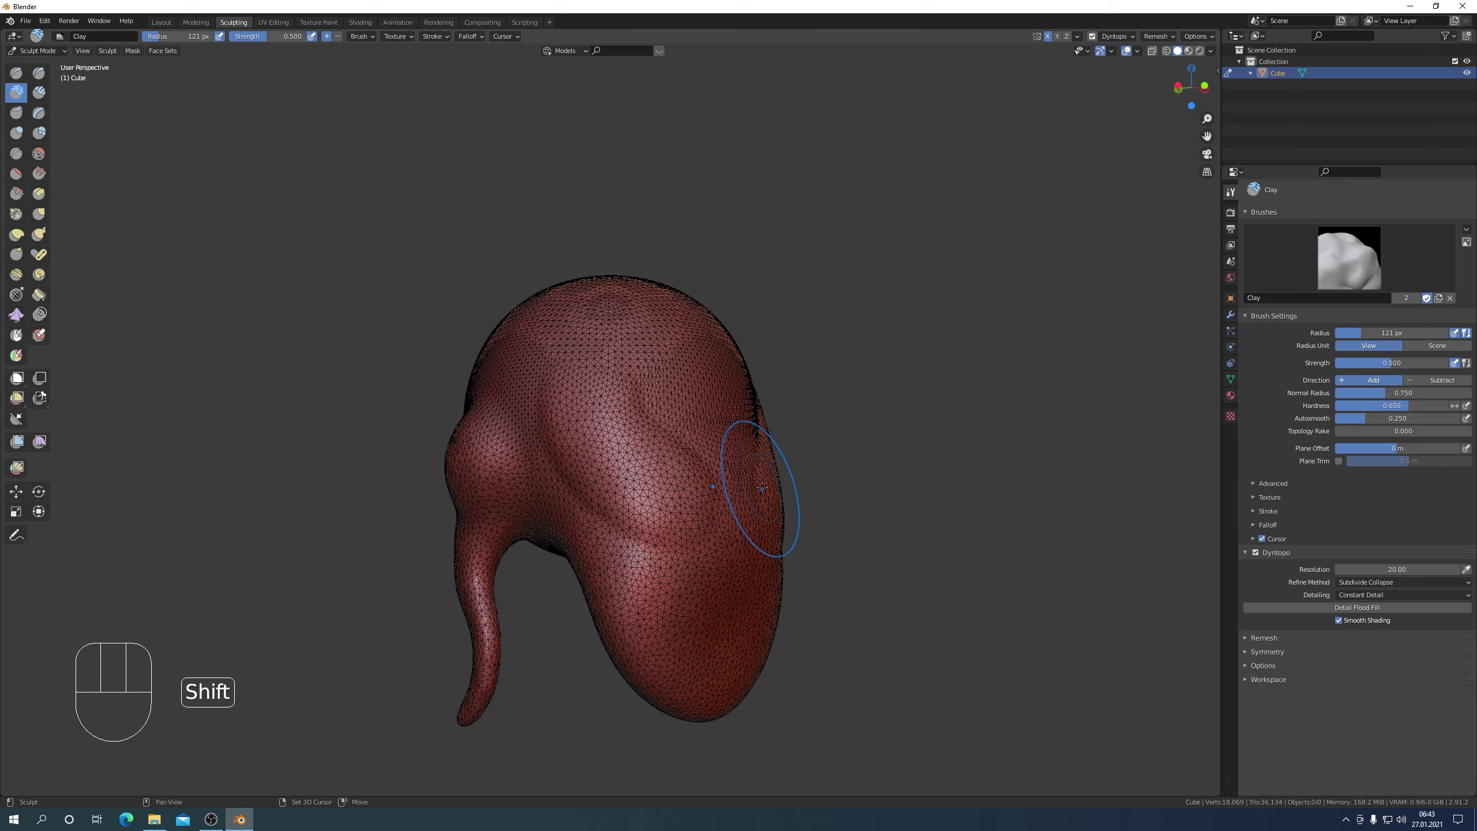
mouse_move(764, 489)
middle_mouse_down("shift")
mouse_move(735, 344)
mouse_move(617, 377)
middle_mouse_up("shift")
scroll(618, 378, "up", 3)
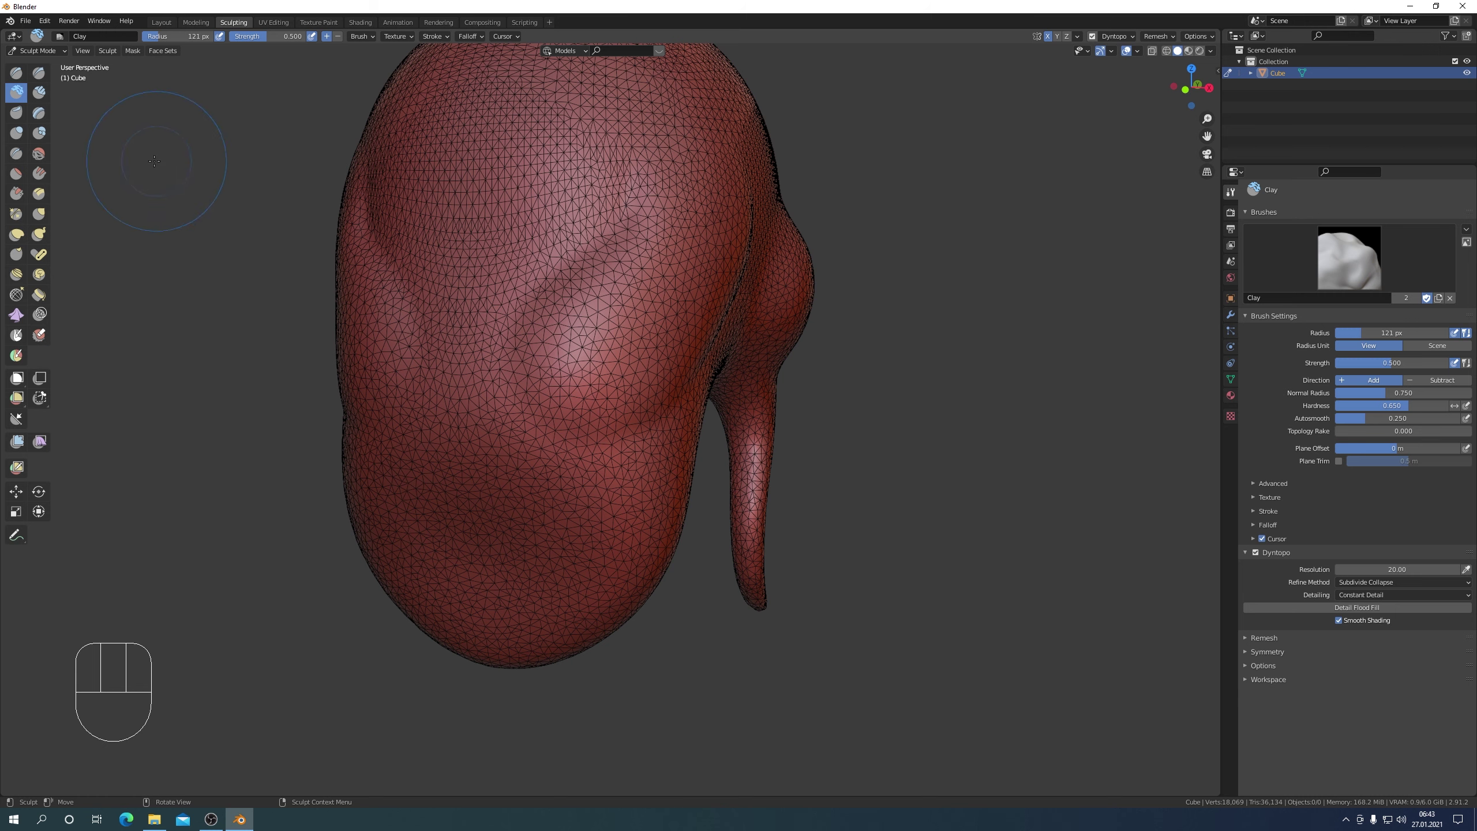
left_click(37, 134)
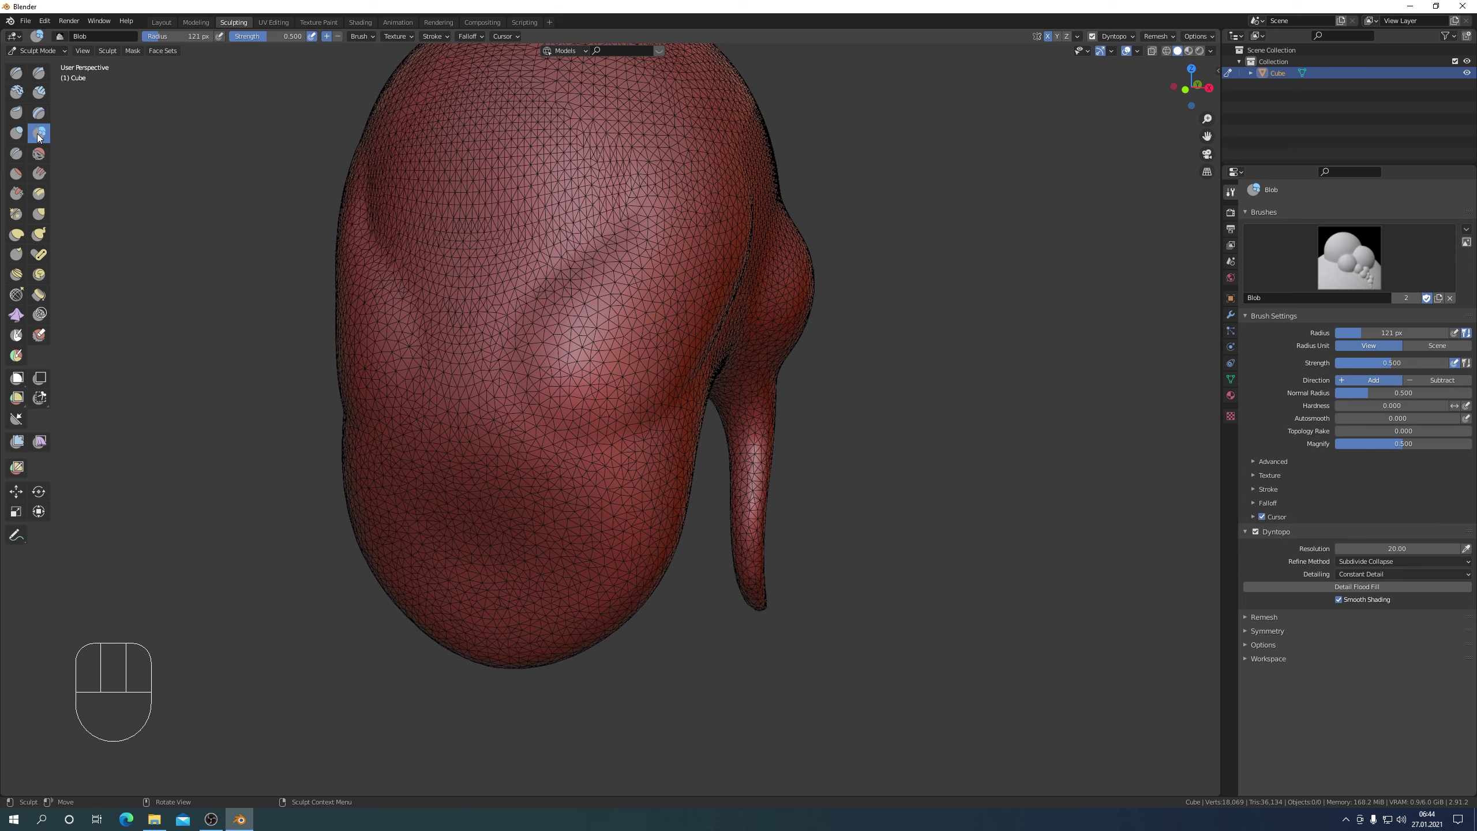
left_click(607, 338)
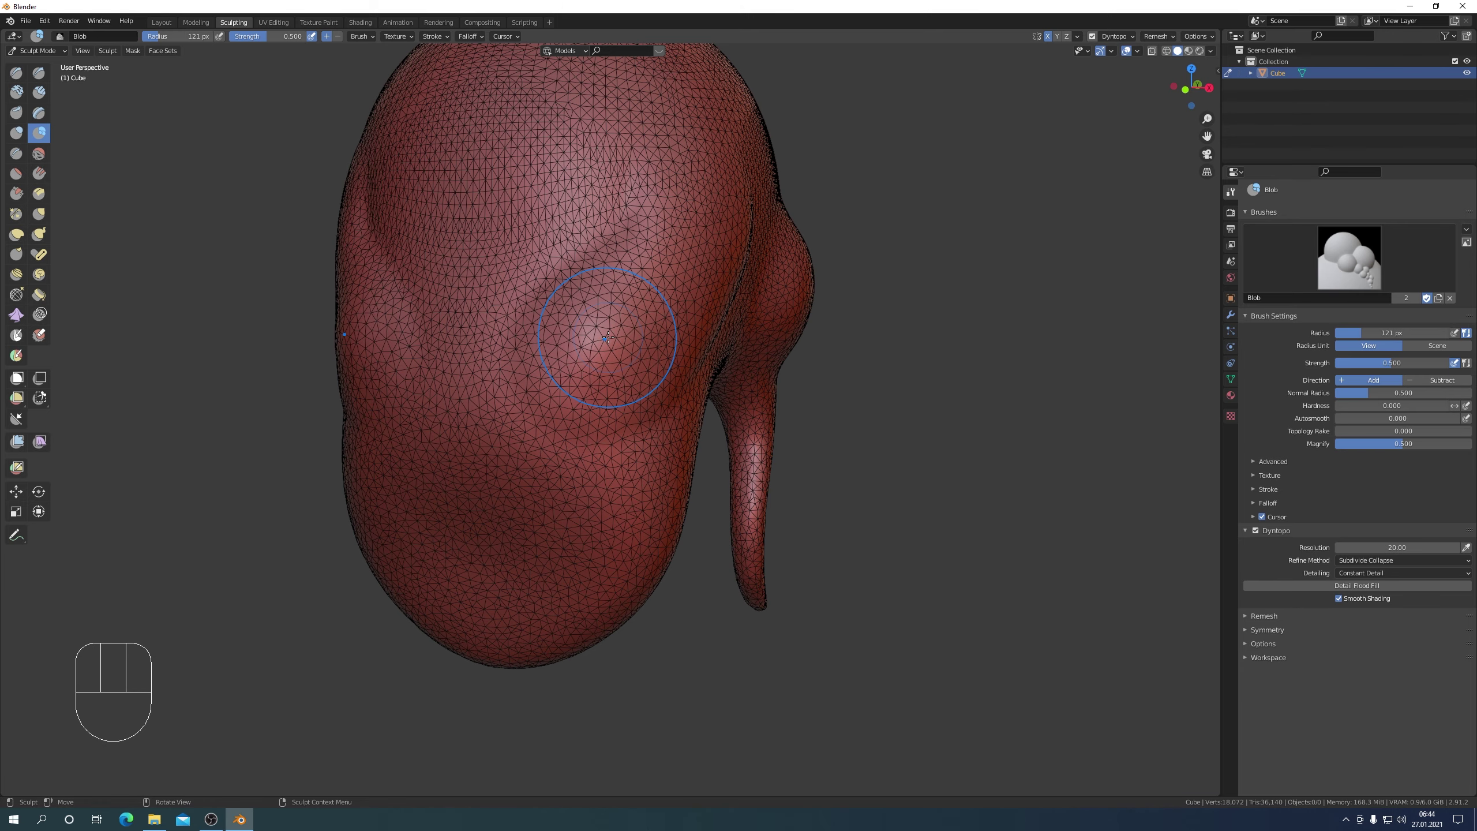
left_click(607, 337)
left_click(607, 338)
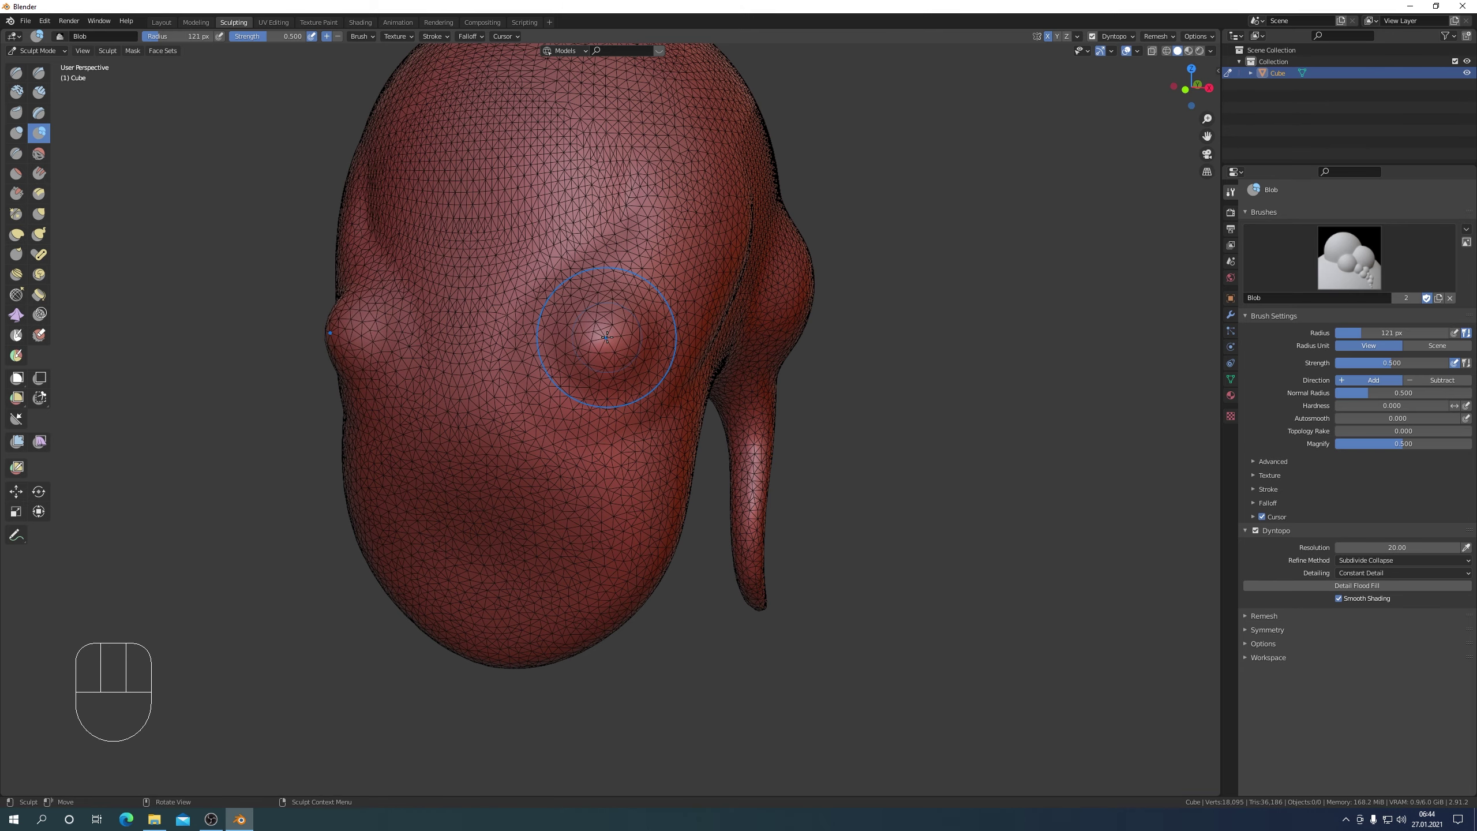
- Set the Dyntopo resolution to 41 and carve a round socket into each eye bump with the inverted Blob brush
middle_click_drag(611, 344, 687, 349)
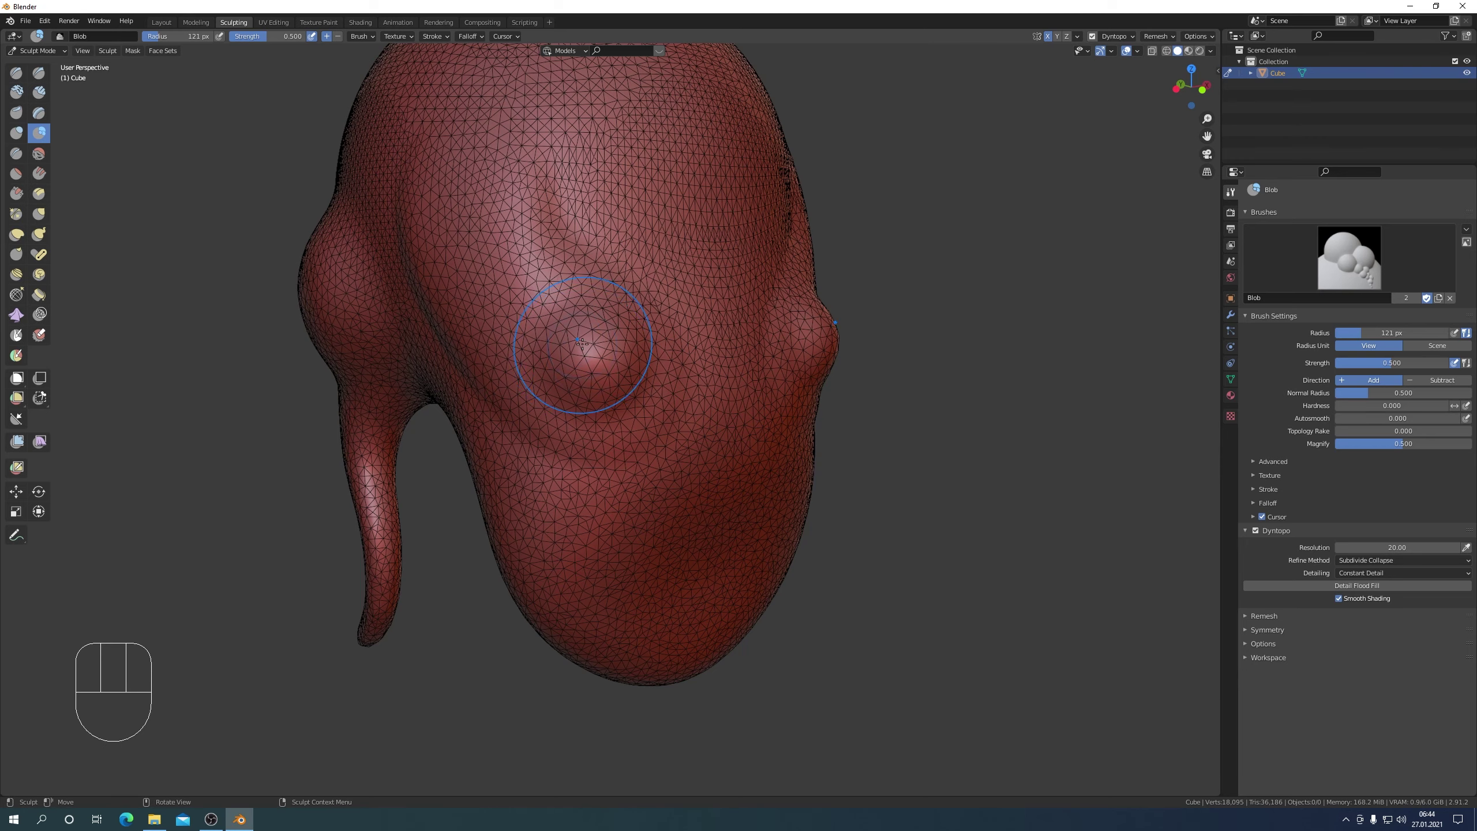
middle_click_drag(587, 340, 507, 371)
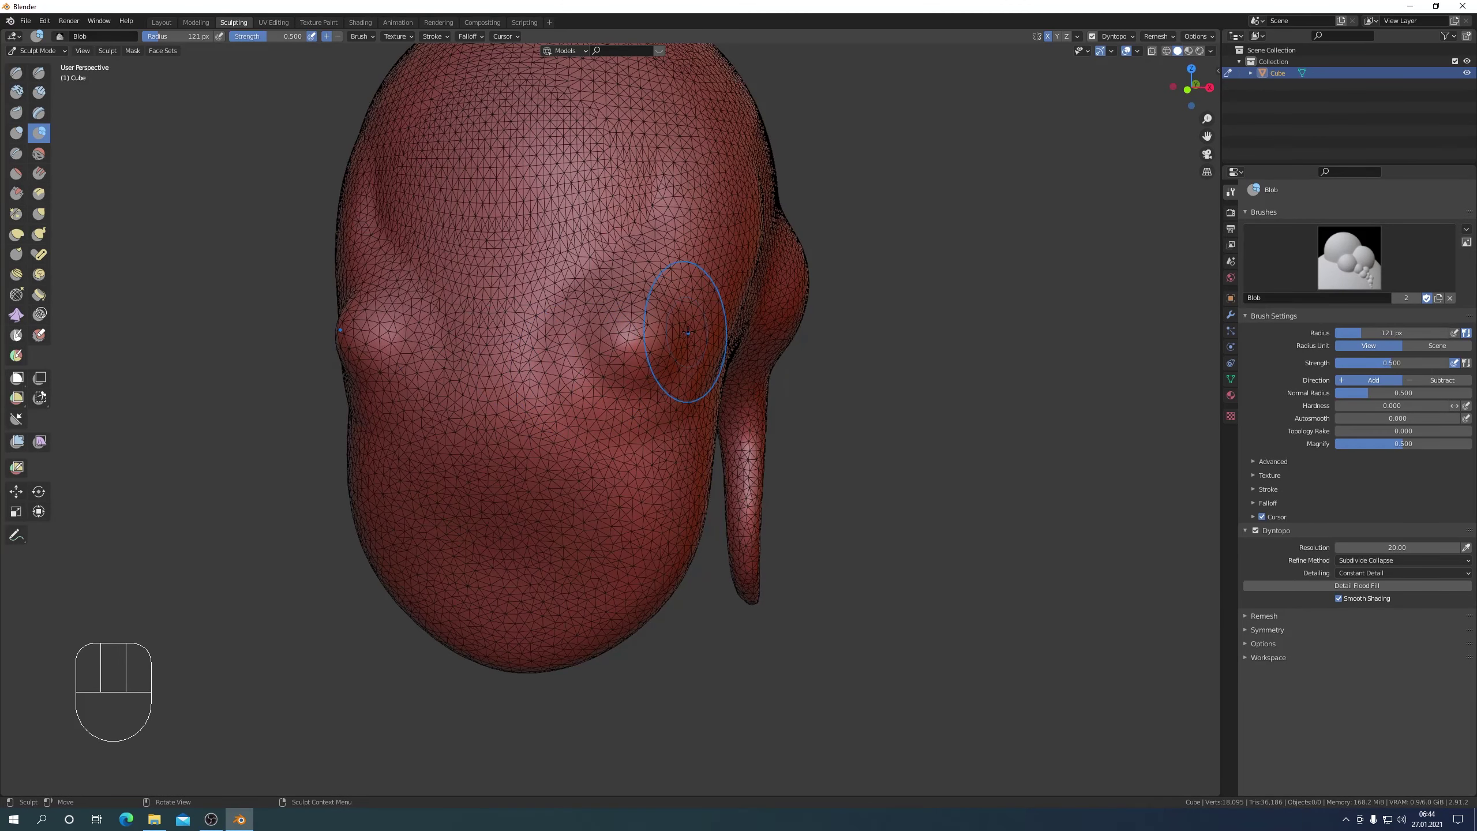
scroll(675, 313, "up", 3)
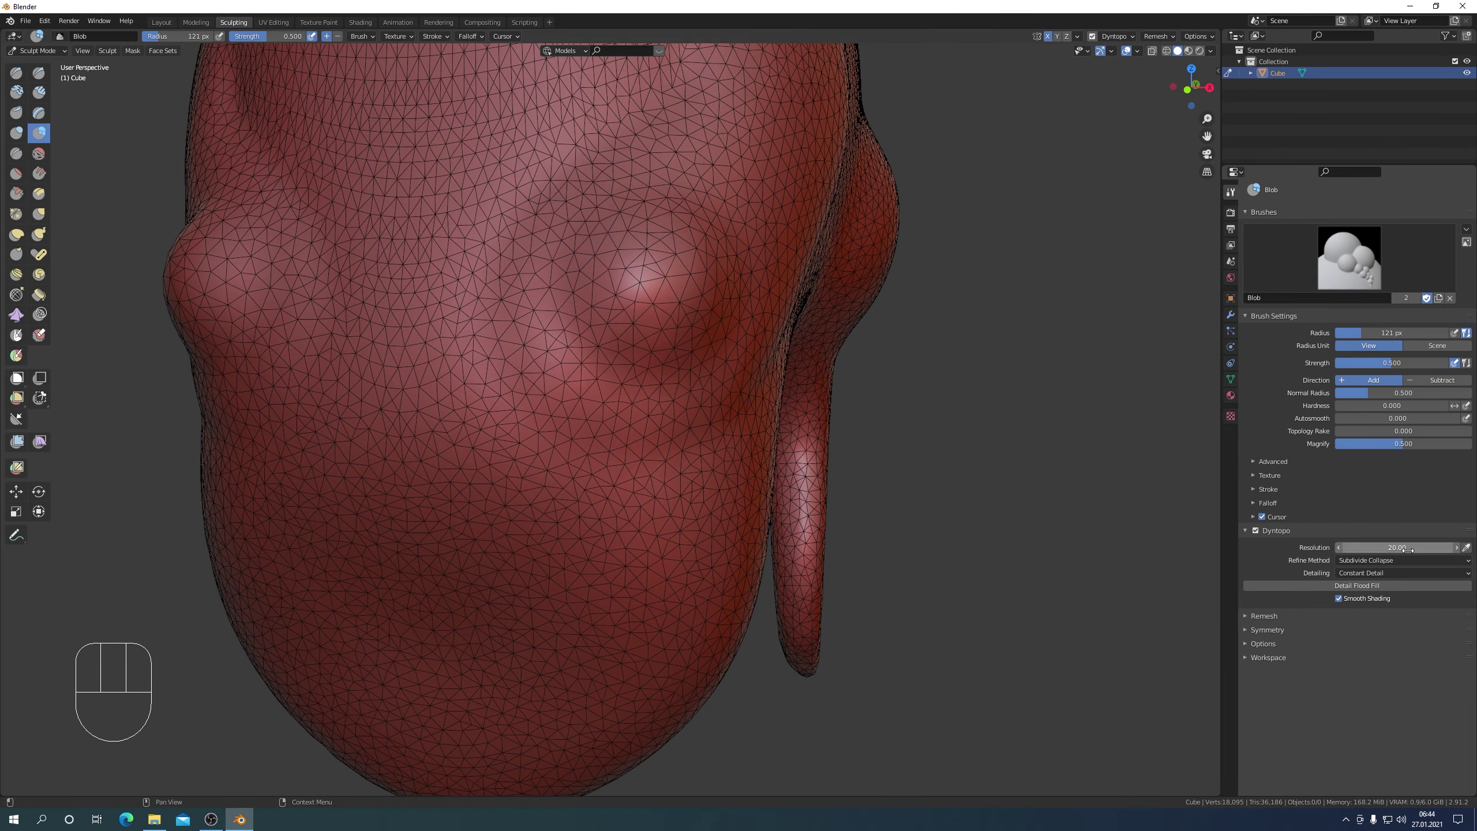
left_click_drag(1391, 550, 1394, 549)
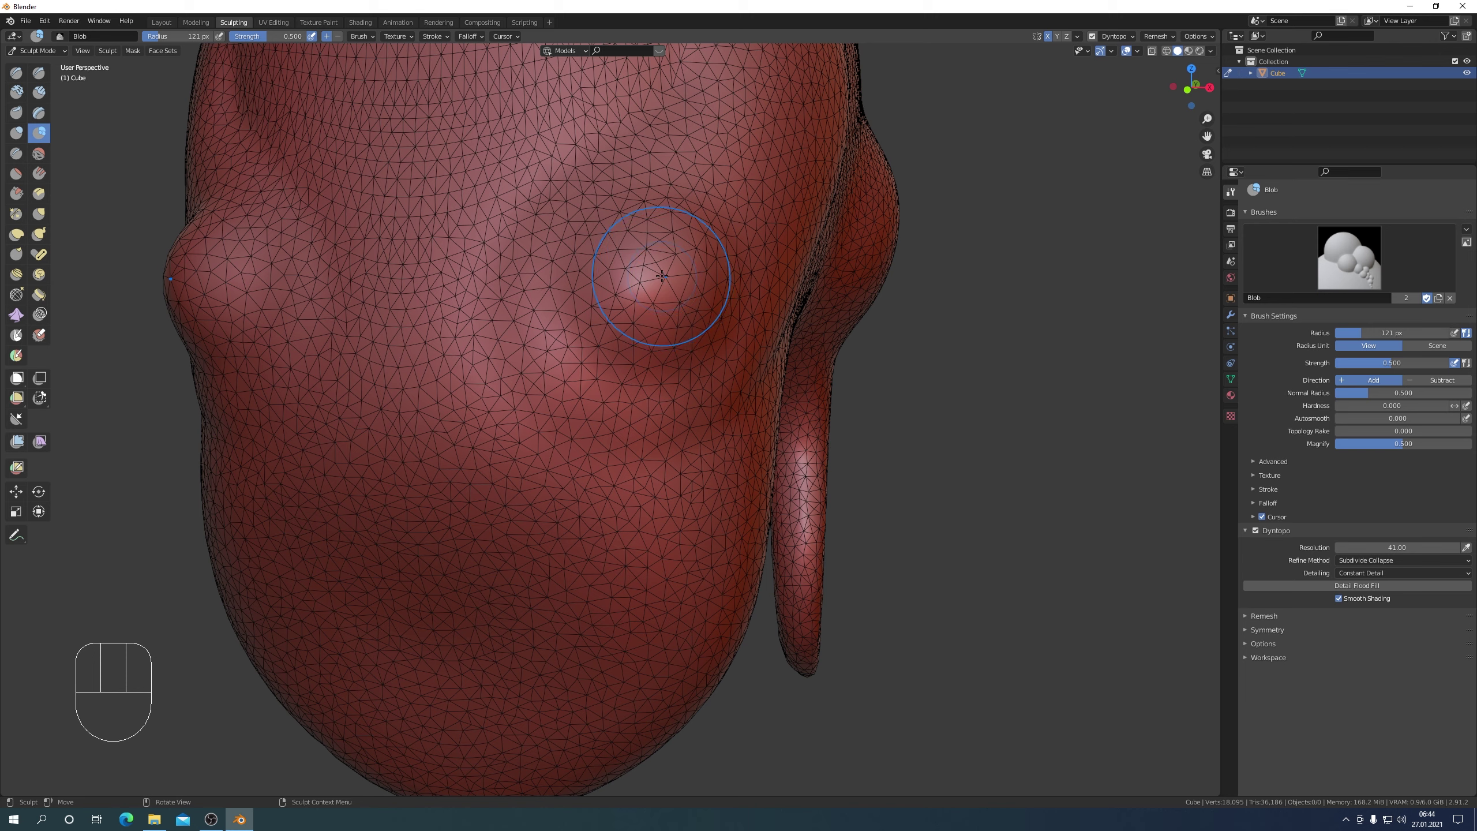
left_click_drag(662, 277, 653, 273, "ctrl")
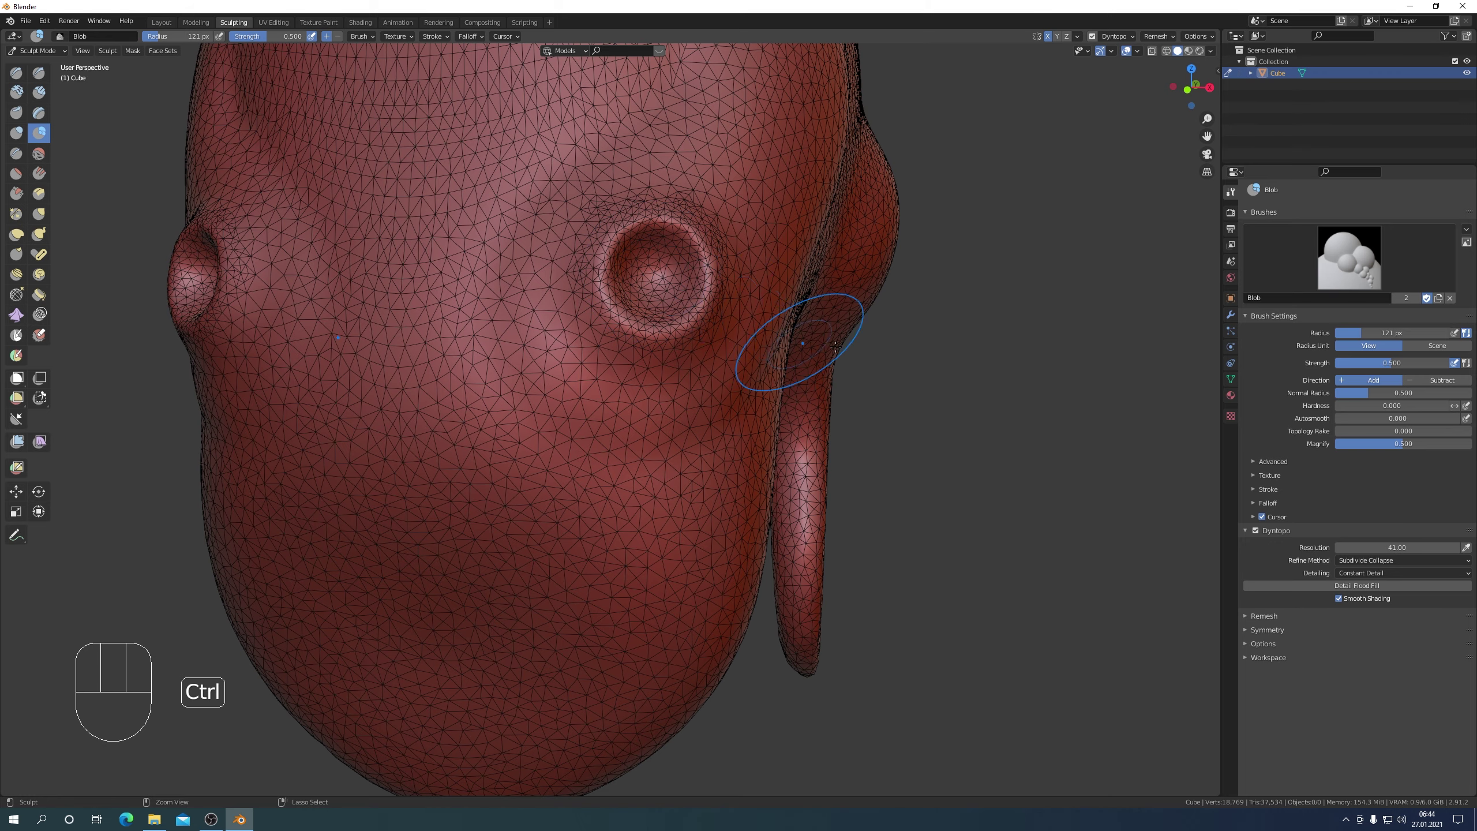
- Build up the middle of the face between and below the eyes with the Clay brush at a 90 px radius
scroll(832, 352, "down", 5)
middle_click_drag(841, 356, 769, 339)
middle_click_drag(863, 328, 849, 466)
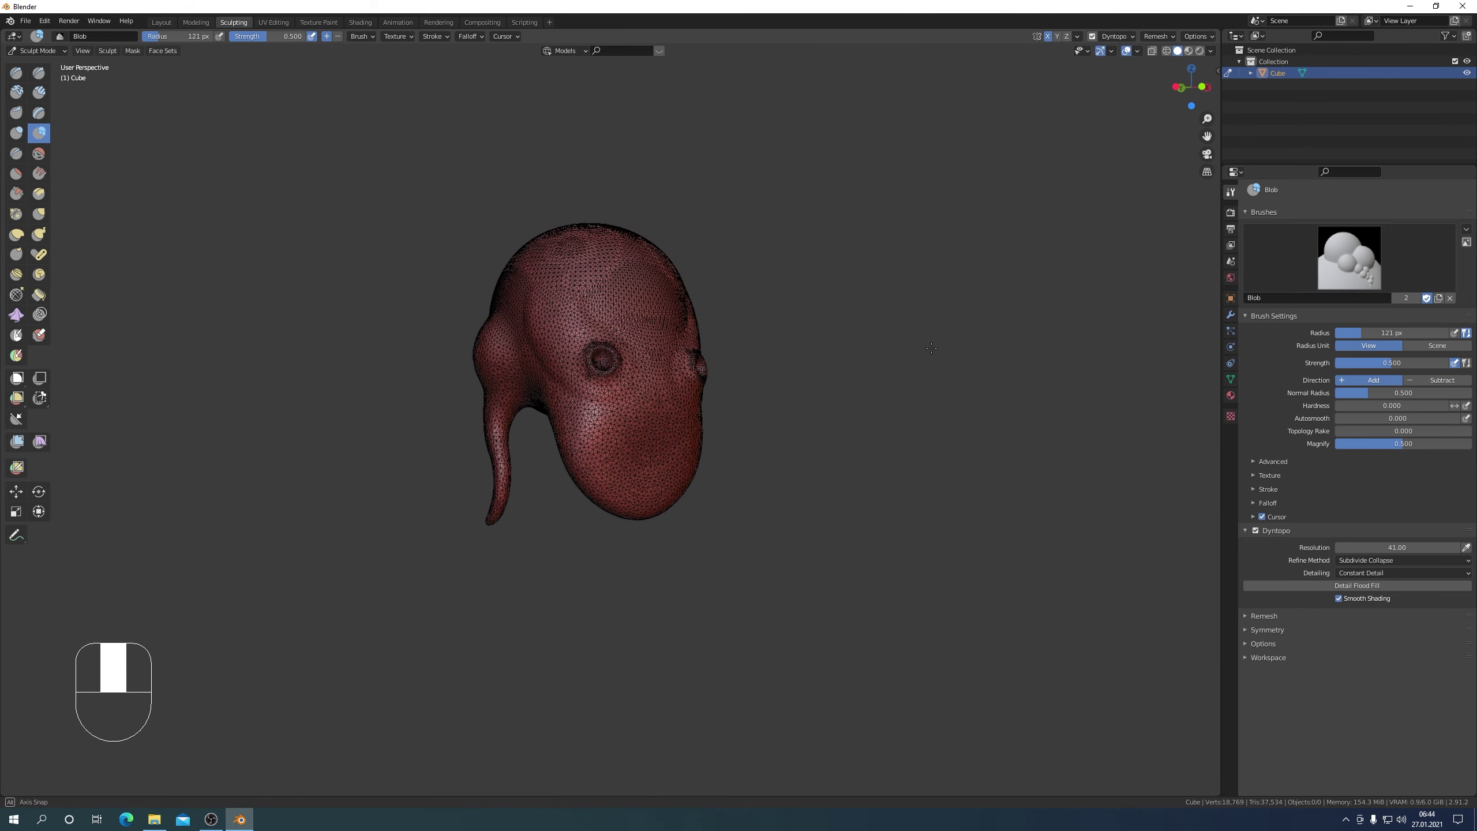
scroll(841, 479, "up", 5)
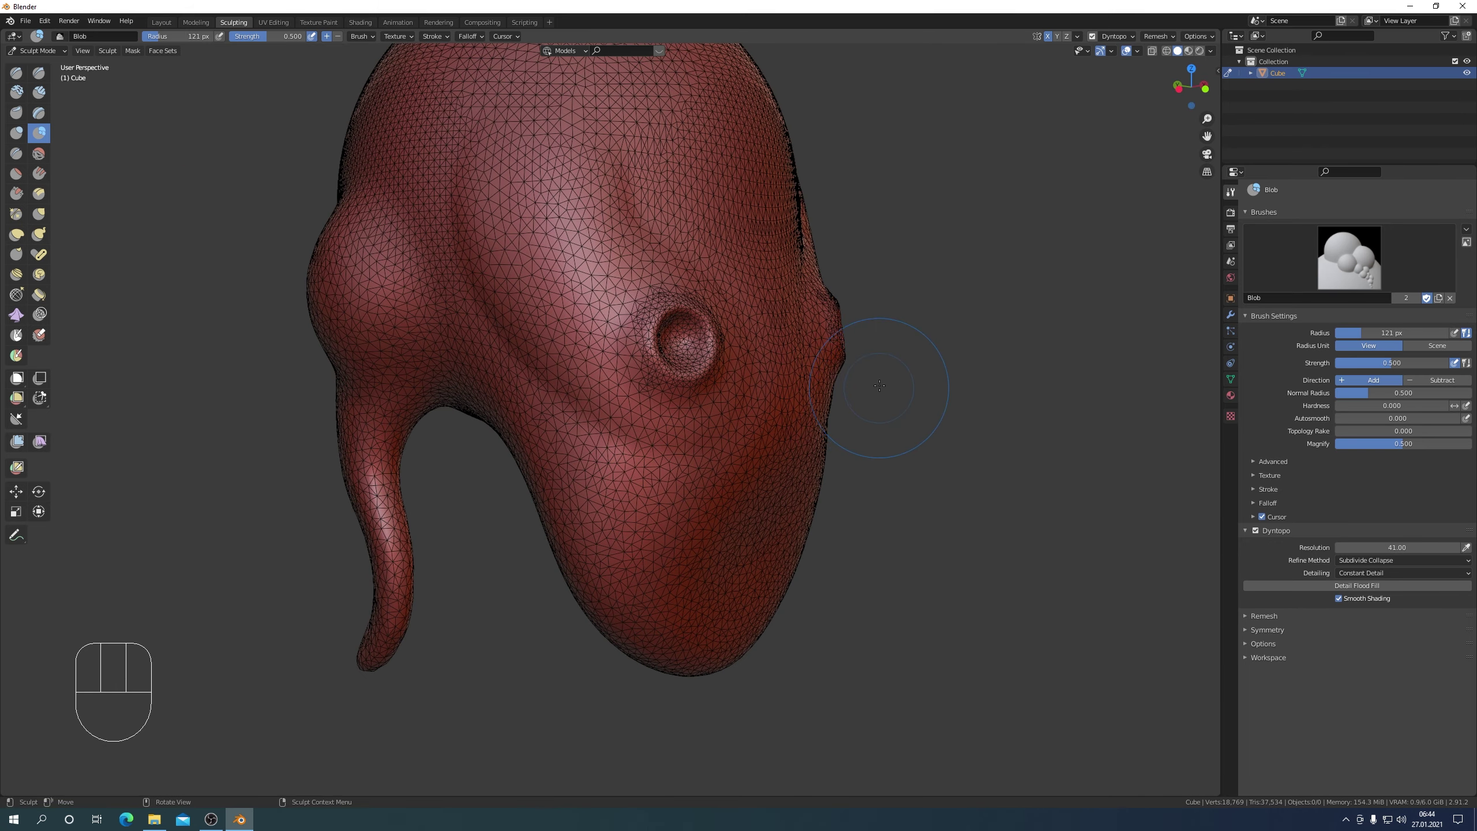
middle_click_drag(880, 370, 861, 345)
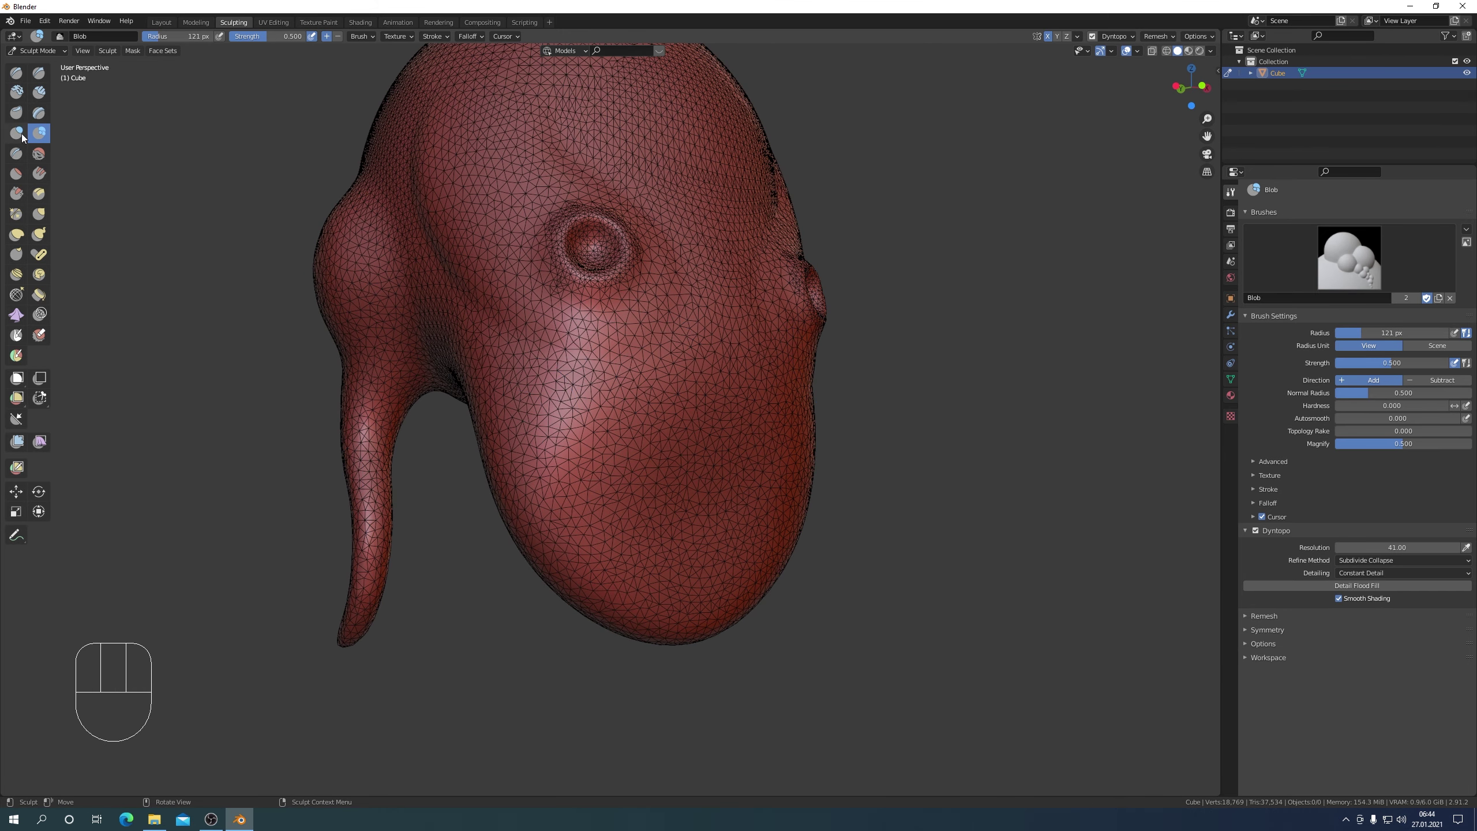
left_click(16, 91)
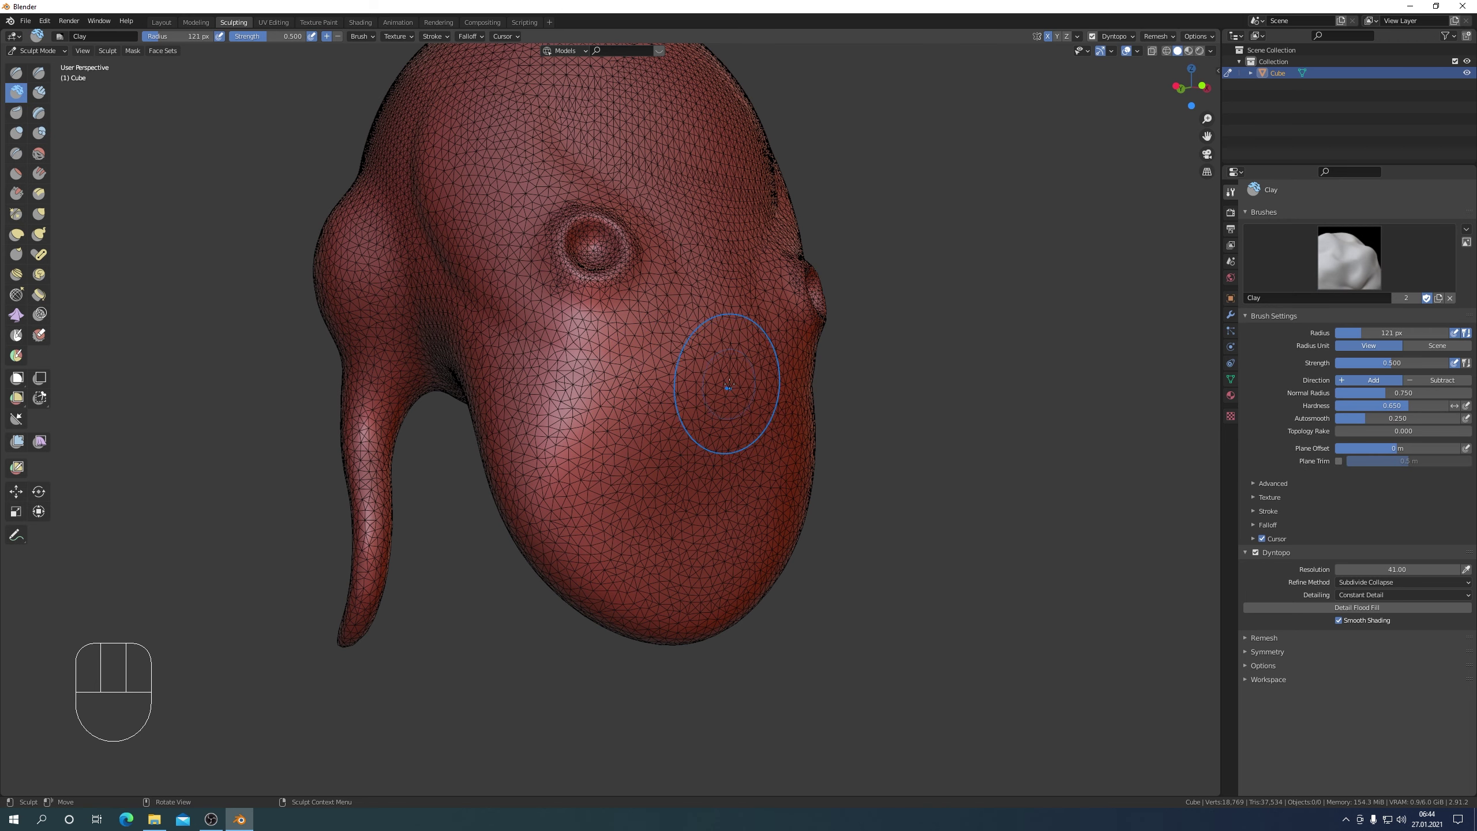
key("f")
left_click(723, 363)
mouse_move(730, 348)
left_mouse_down()
mouse_move(724, 372)
mouse_move(732, 260)
mouse_move(670, 368)
mouse_move(724, 355)
left_mouse_up()
left_click_drag(714, 301, 716, 314)
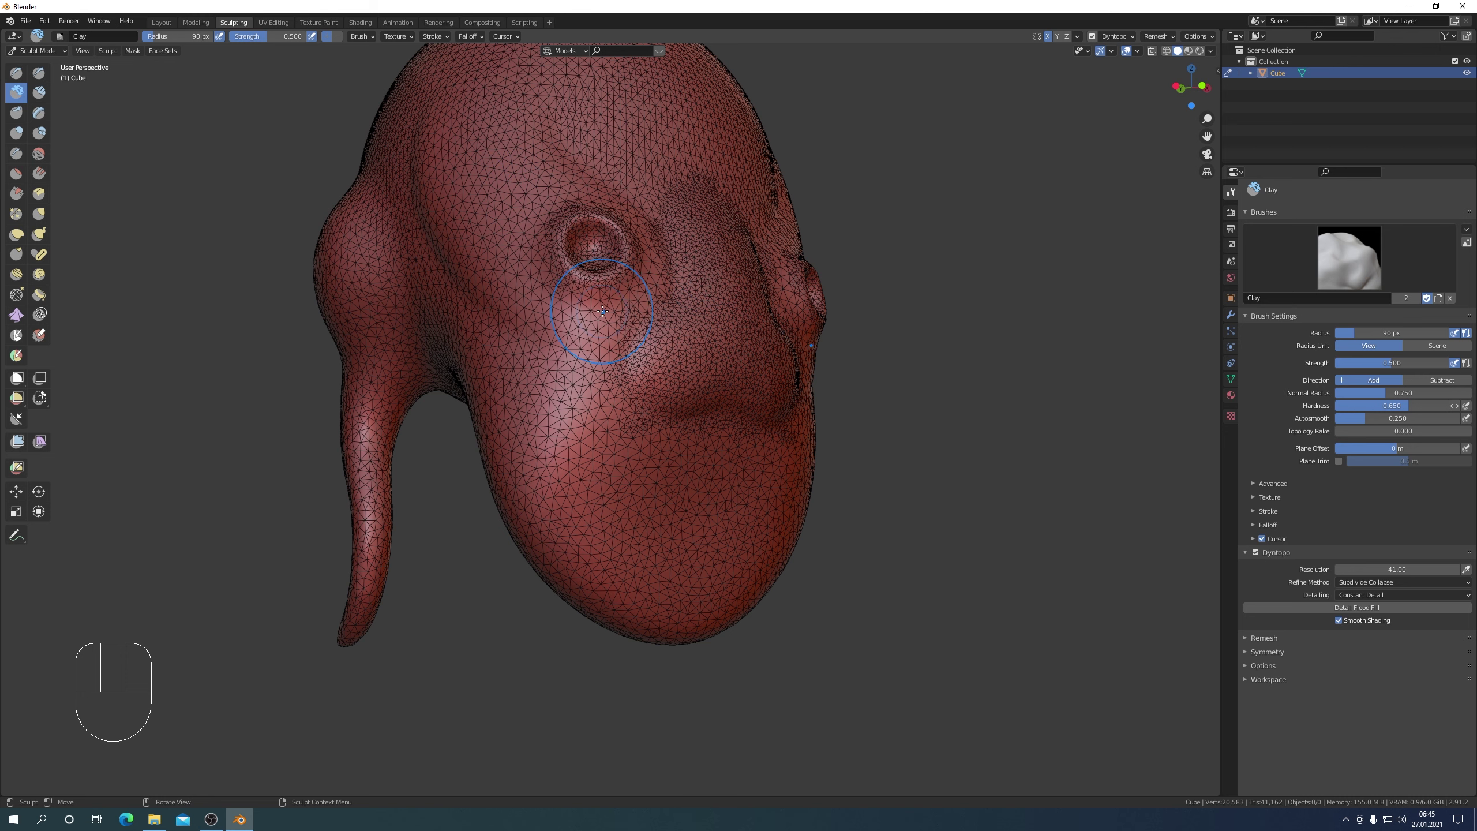
- Even out the mesh density around the eyes, forehead, lower face and side of the jaw with the Simplify brush
left_click(40, 315)
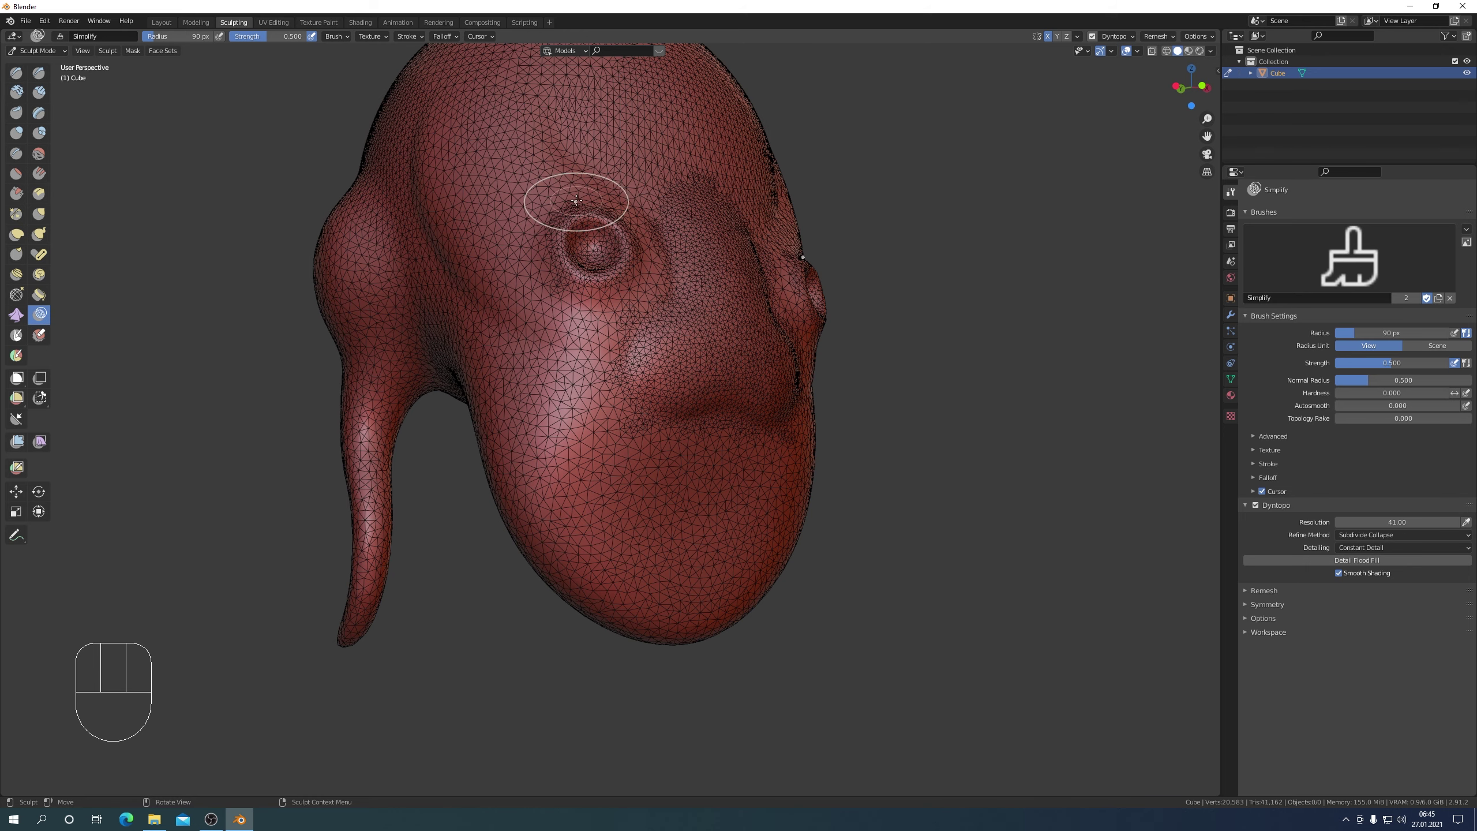
mouse_move(561, 198)
left_mouse_down()
mouse_move(512, 250)
mouse_move(614, 283)
left_mouse_up()
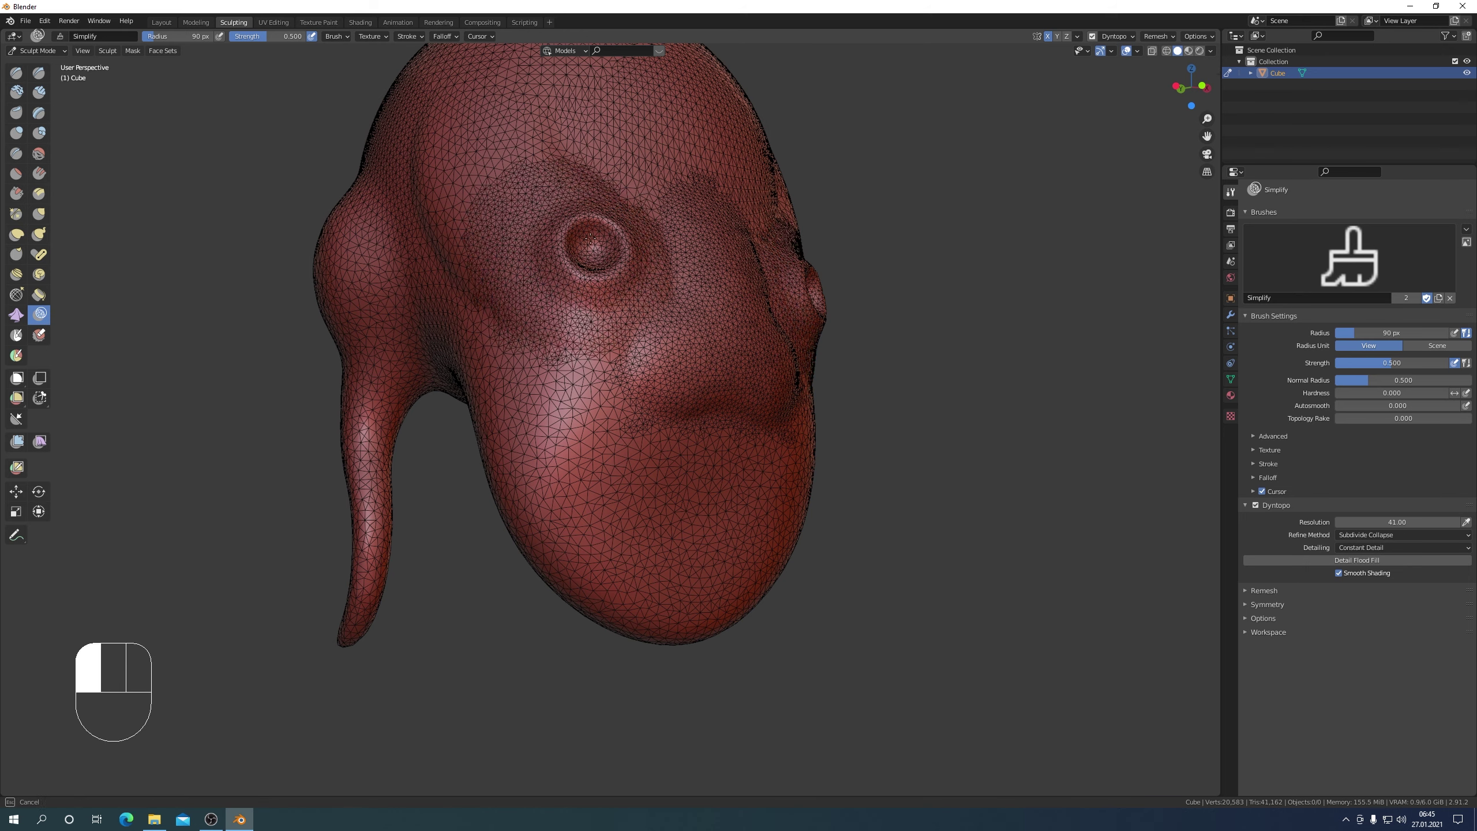
mouse_move(667, 244)
left_mouse_down()
mouse_move(532, 149)
mouse_move(494, 102)
mouse_move(445, 169)
mouse_move(452, 233)
mouse_move(603, 330)
left_mouse_up()
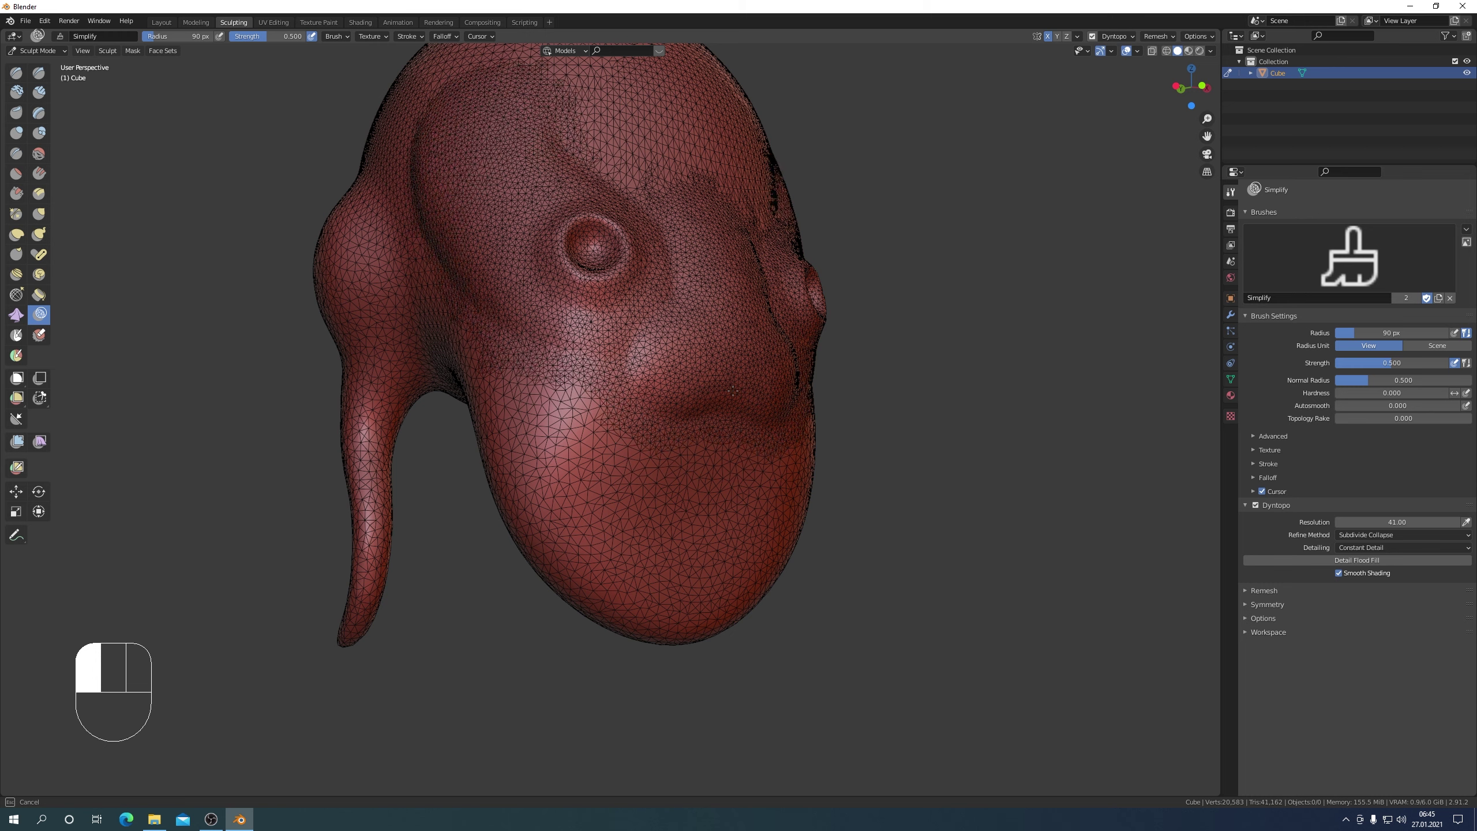
mouse_move(733, 391)
left_mouse_down()
mouse_move(698, 512)
mouse_move(700, 591)
mouse_move(593, 524)
mouse_move(712, 561)
mouse_move(581, 448)
mouse_move(594, 379)
left_mouse_up()
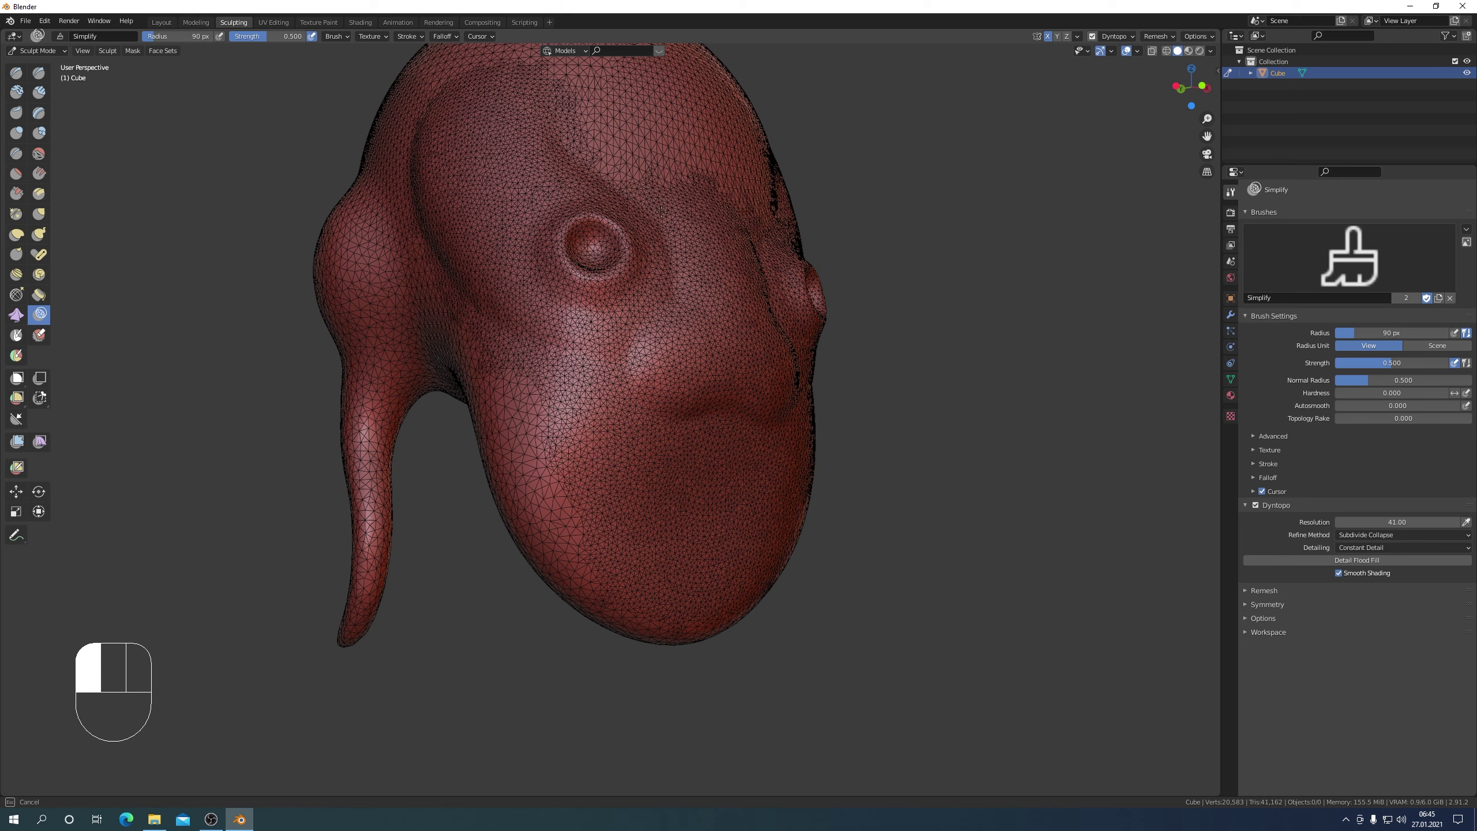
mouse_move(661, 211)
left_mouse_down()
mouse_move(582, 157)
mouse_move(567, 108)
mouse_move(695, 187)
mouse_move(760, 355)
left_mouse_up()
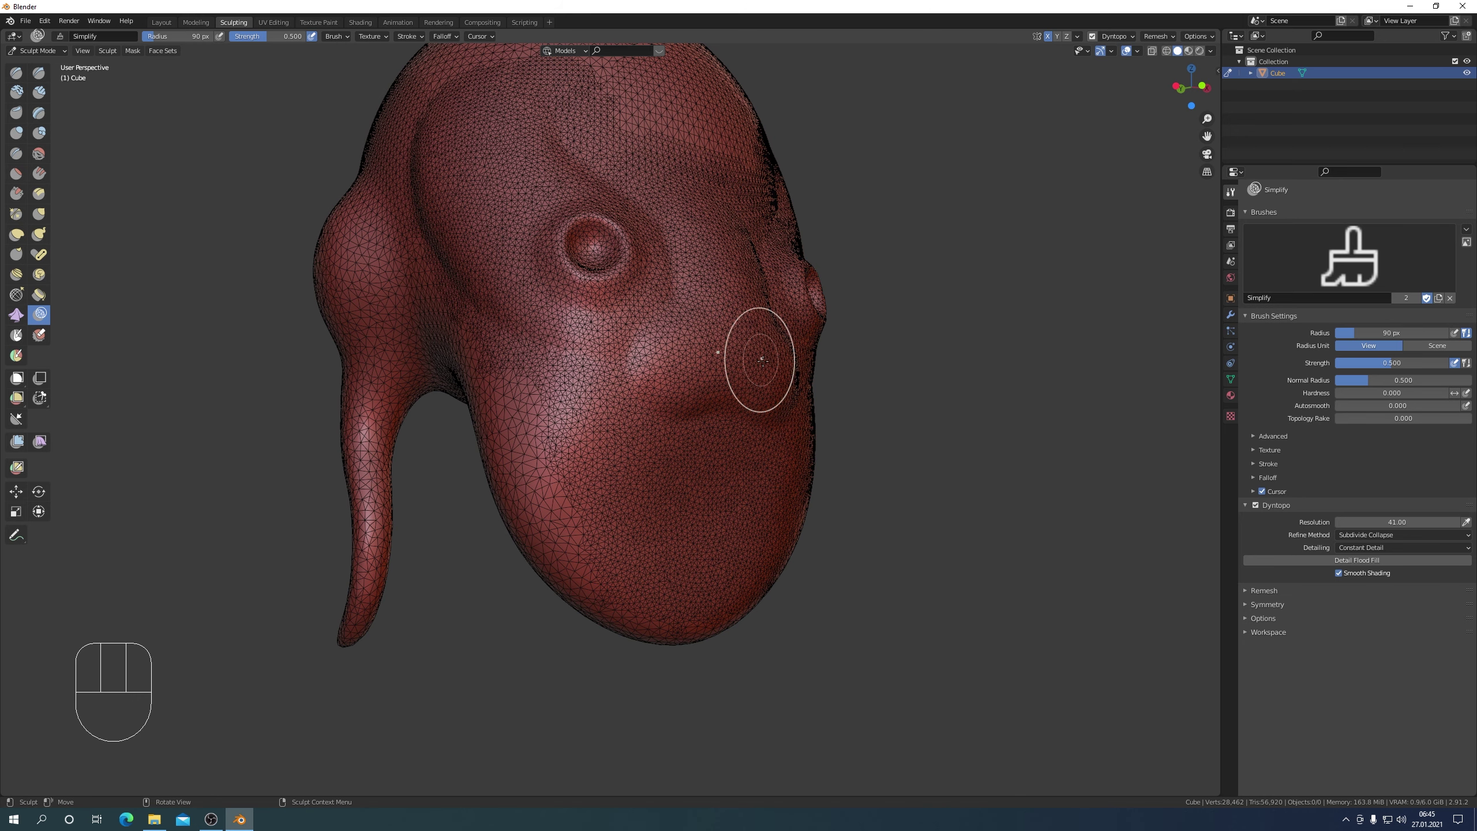
left_click_drag(586, 233, 590, 266)
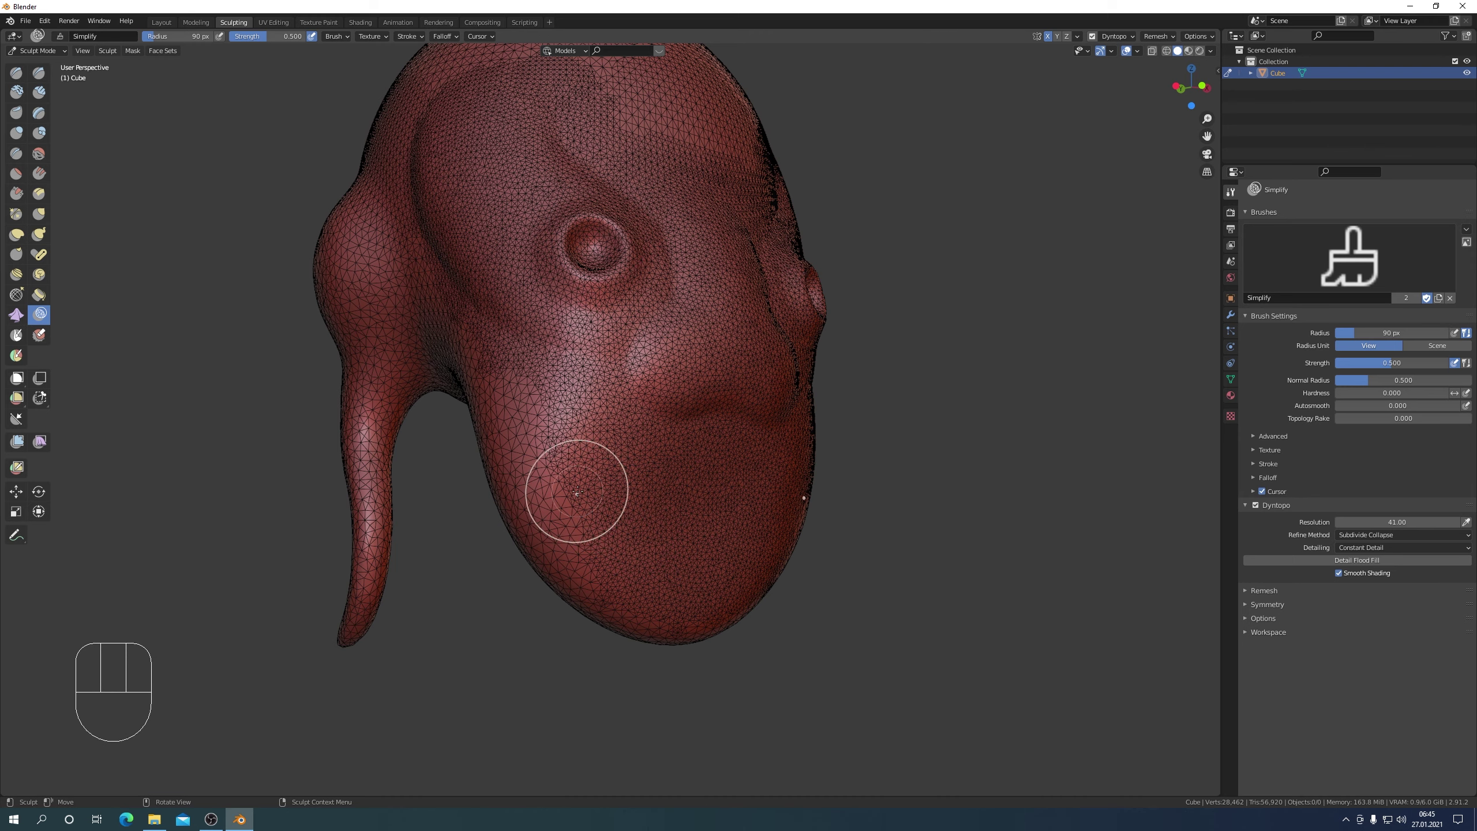
middle_click_drag(613, 482, 640, 430)
left_click_drag(652, 362, 679, 465)
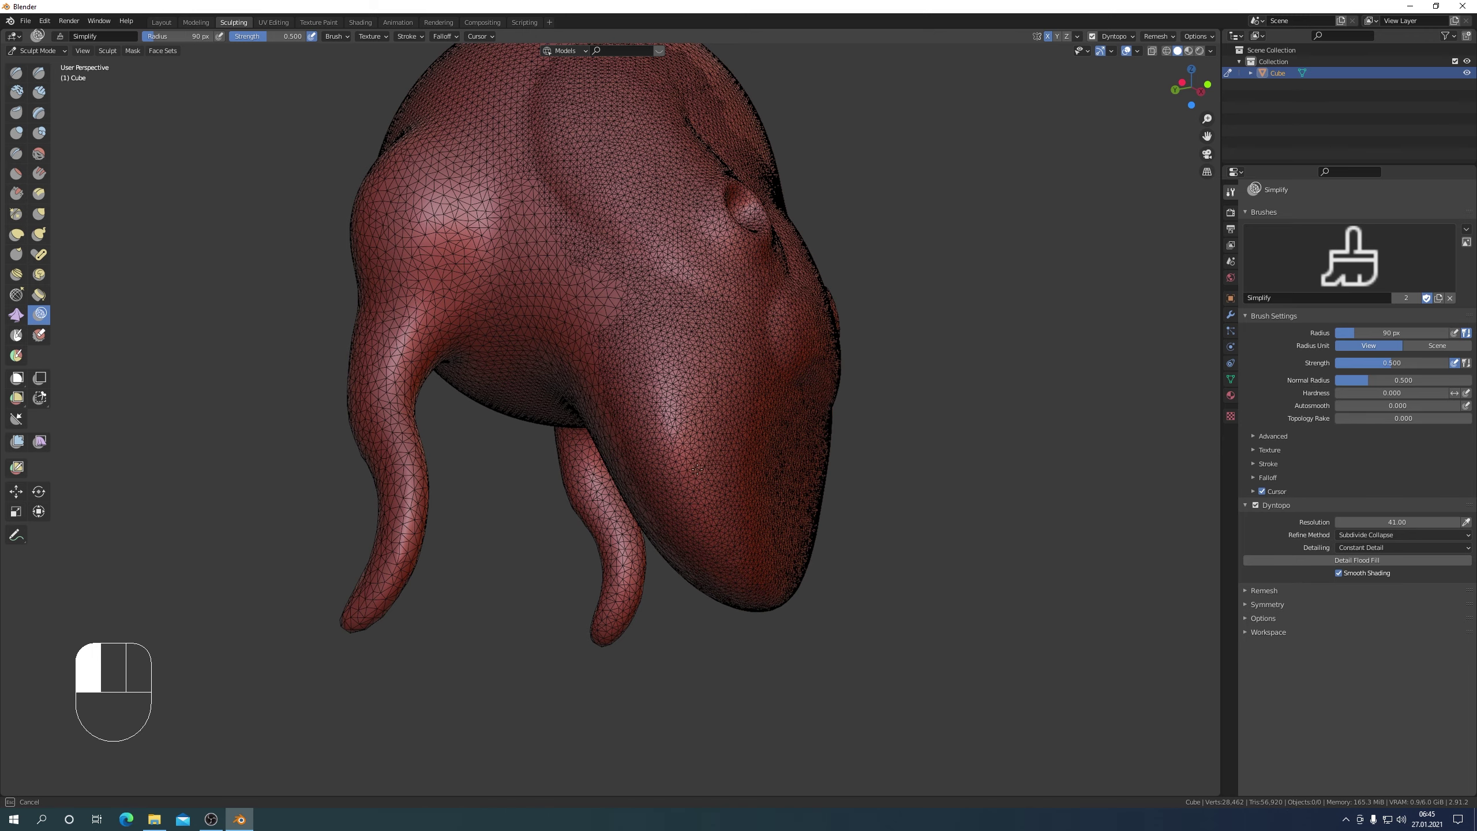
left_click_drag(643, 330, 802, 448)
middle_click_drag(802, 448, 692, 463)
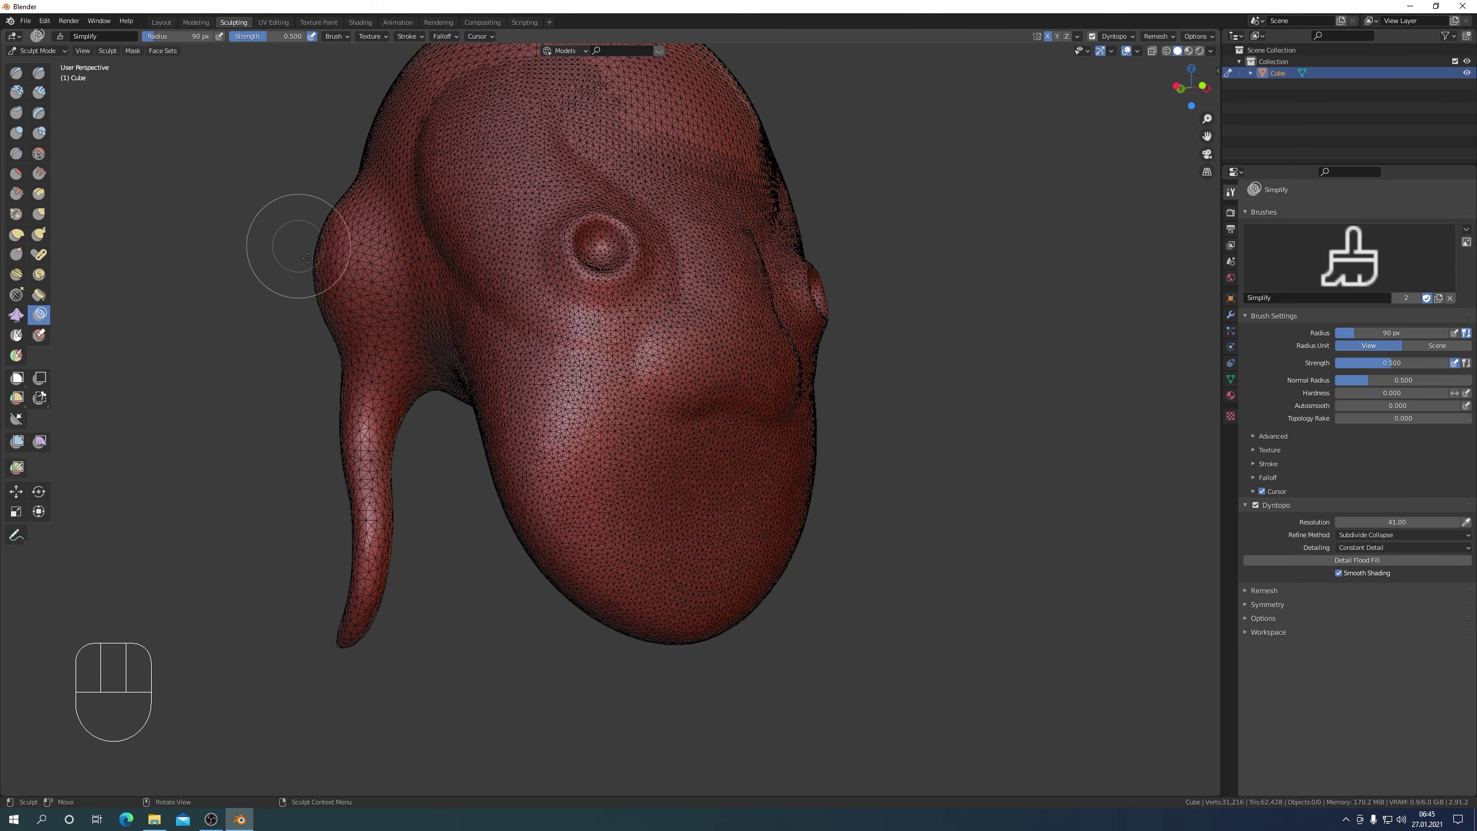
- Pull a nose out of the middle of the face with the Snake Hook brush at a 140 px radius
middle_click_drag(515, 368, 32, 516)
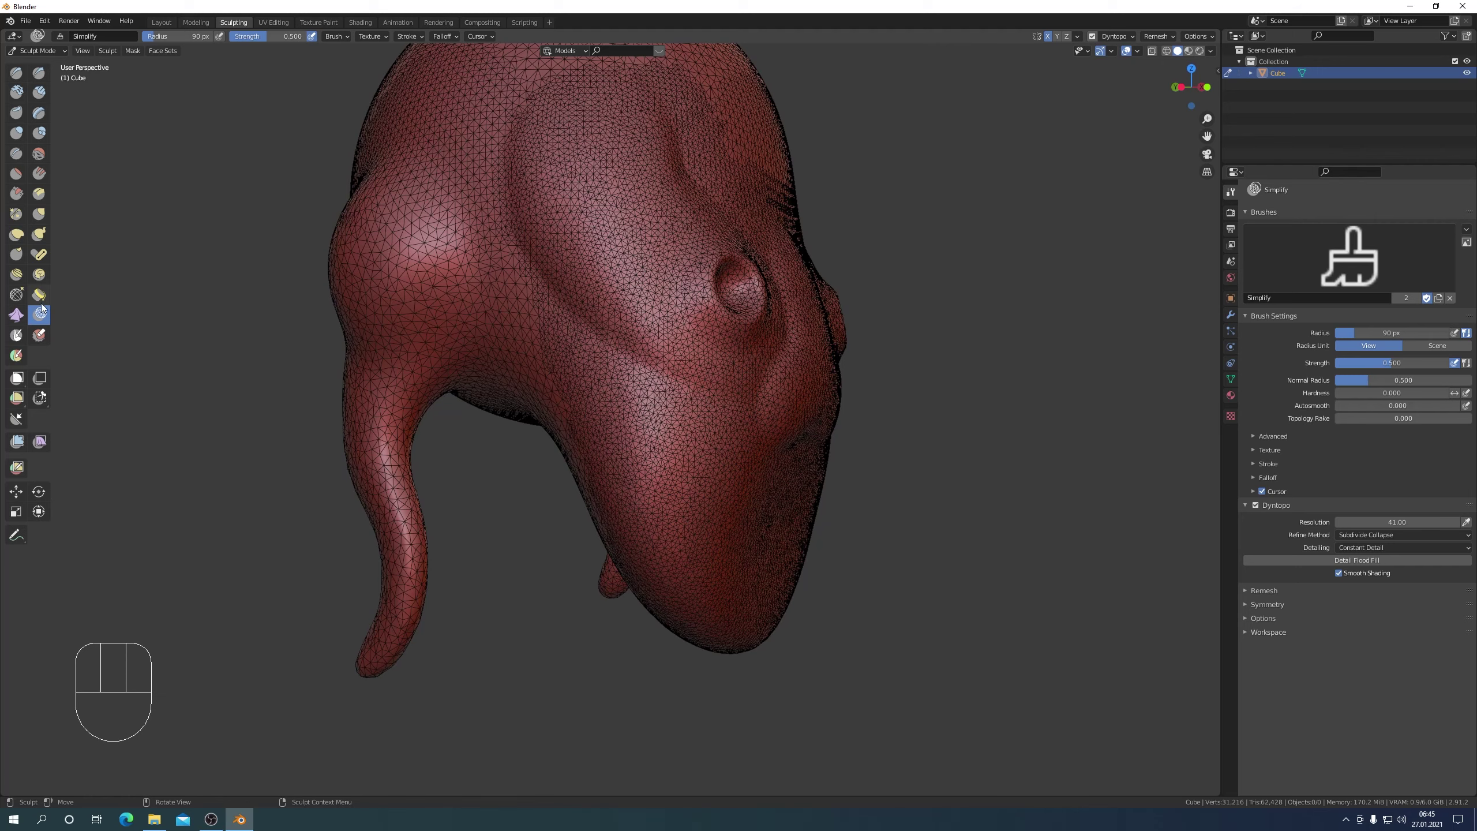
left_click(39, 235)
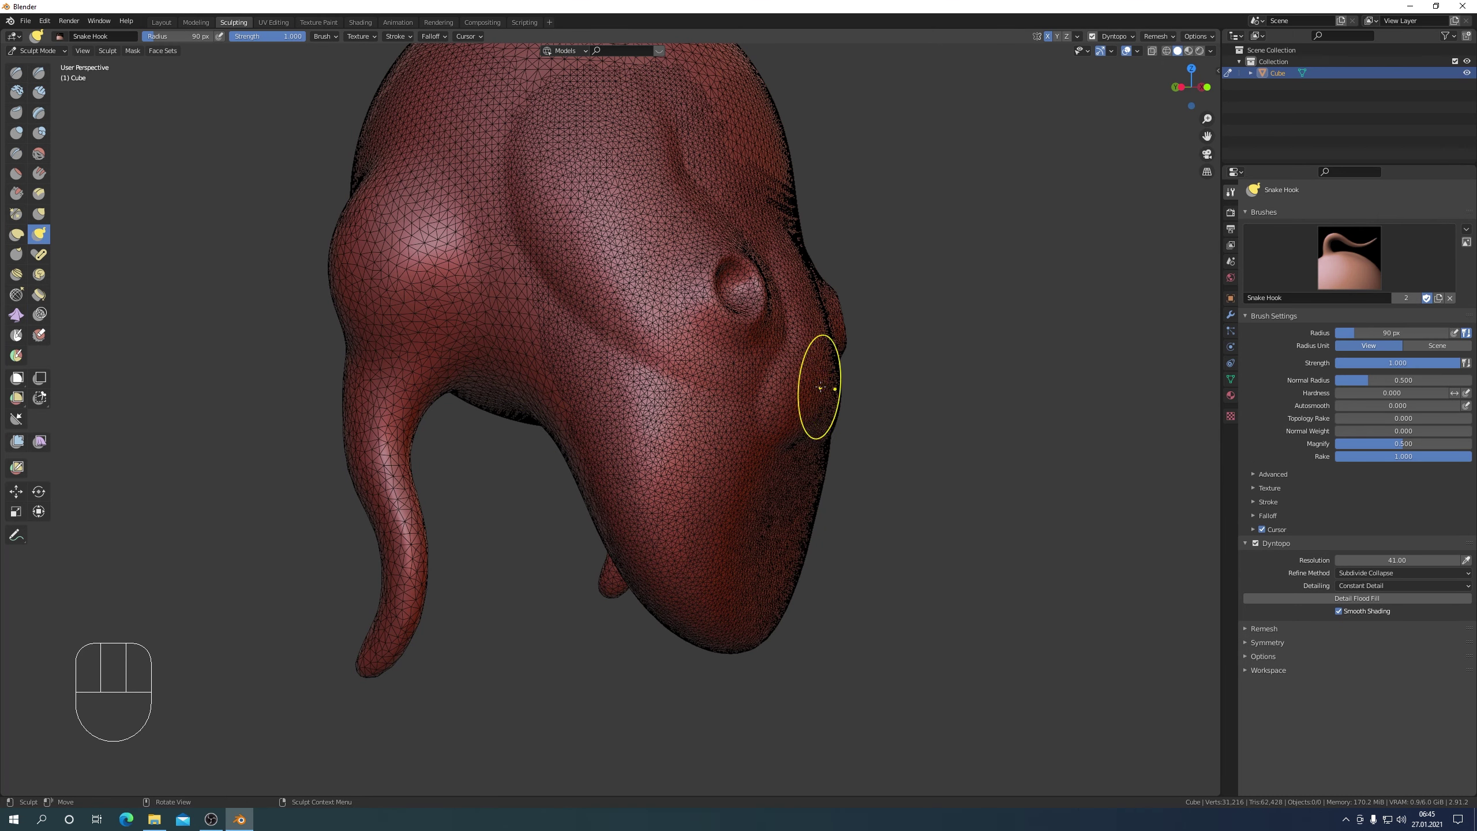
key("f")
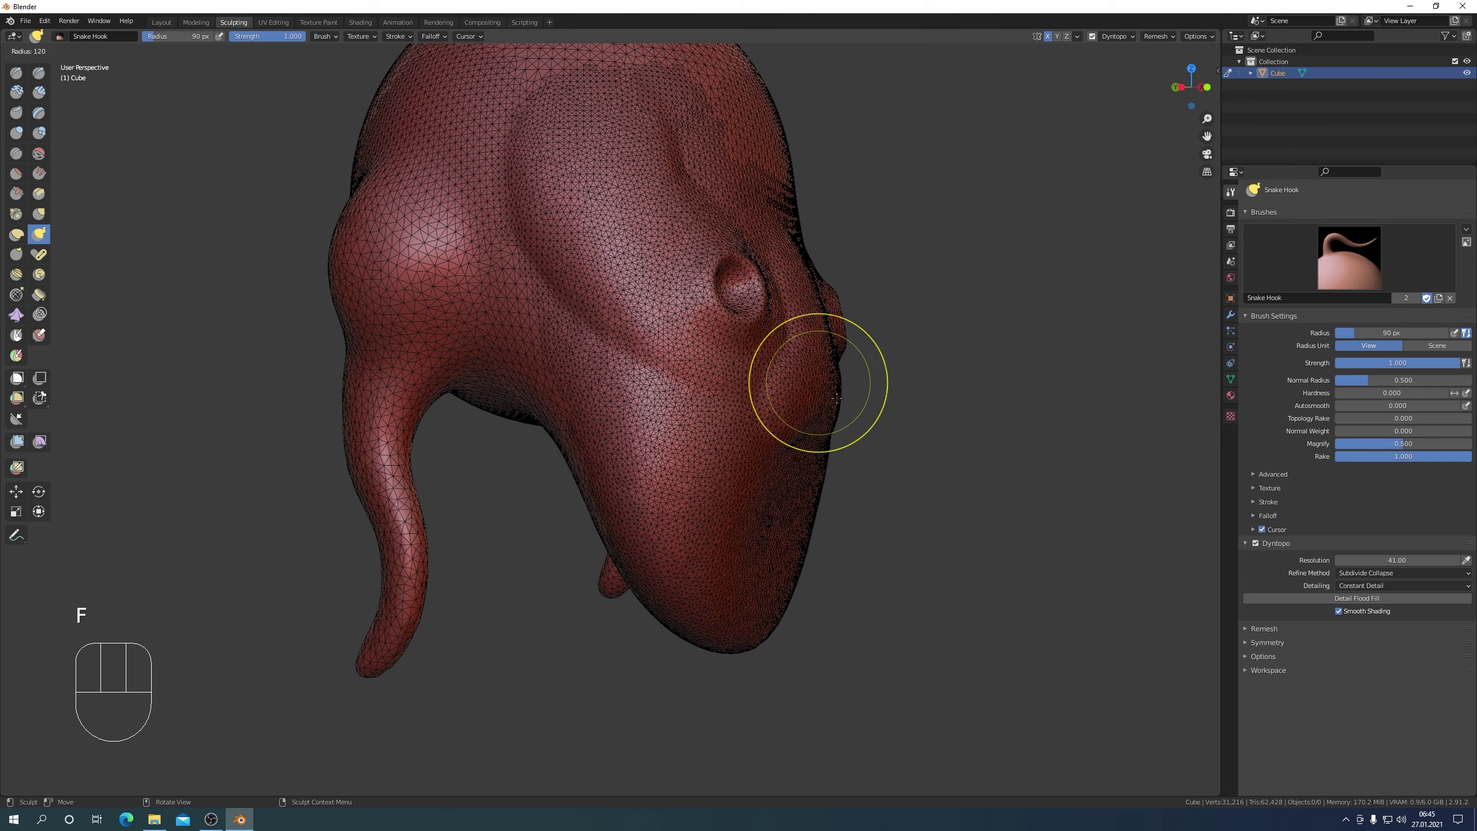
left_click(816, 393)
mouse_move(816, 394)
left_mouse_down()
mouse_move(836, 399)
mouse_move(879, 495)
left_mouse_up()
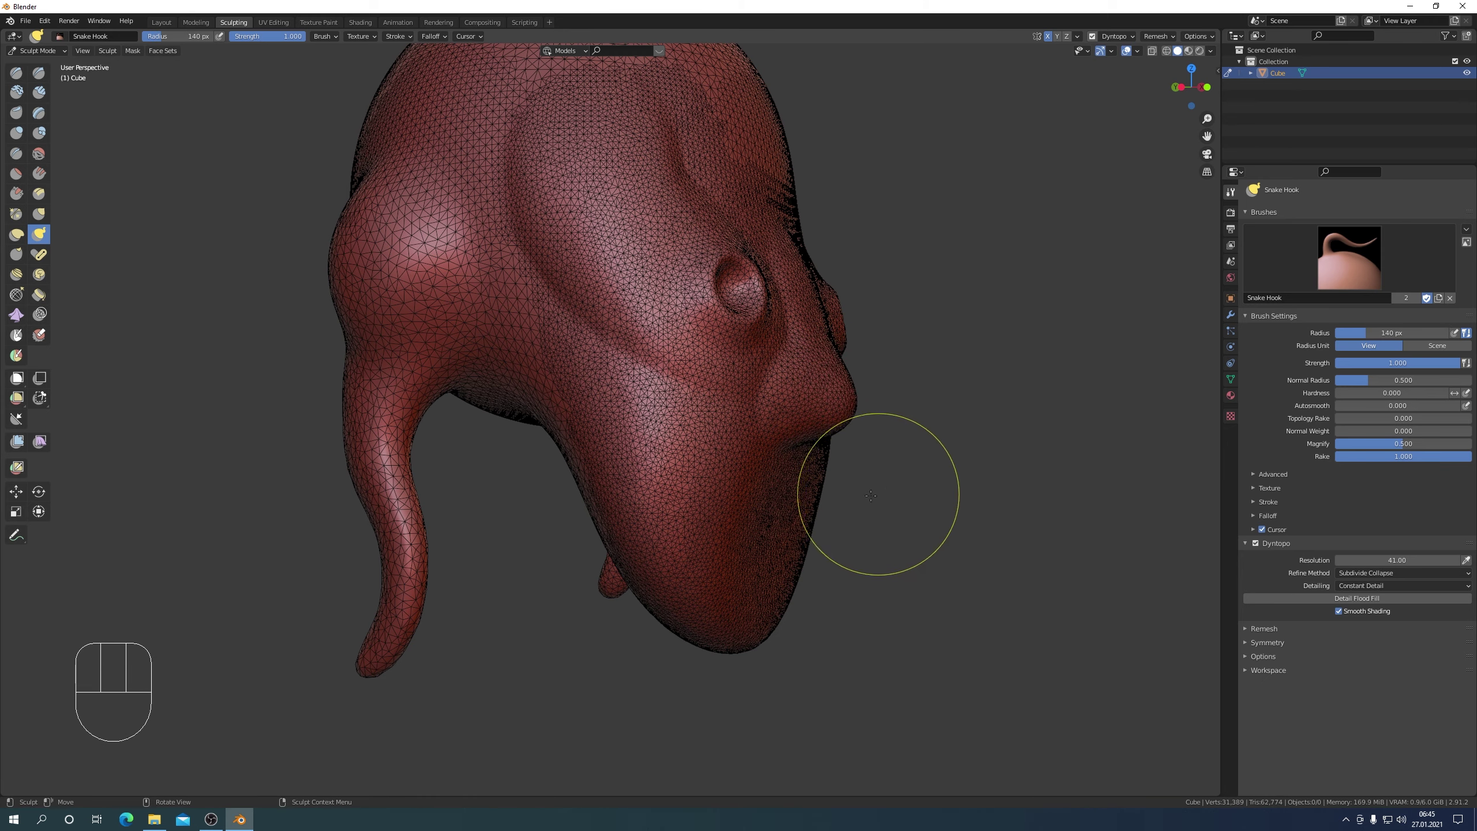
middle_click_drag(878, 495, 805, 488)
mouse_move(616, 429)
left_mouse_down()
mouse_move(593, 412)
mouse_move(599, 427)
mouse_move(579, 425)
mouse_move(597, 439)
left_mouse_up()
scroll(602, 442, "down", 3)
mouse_move(765, 528)
middle_mouse_down()
mouse_move(847, 551)
mouse_move(814, 541)
middle_mouse_up()
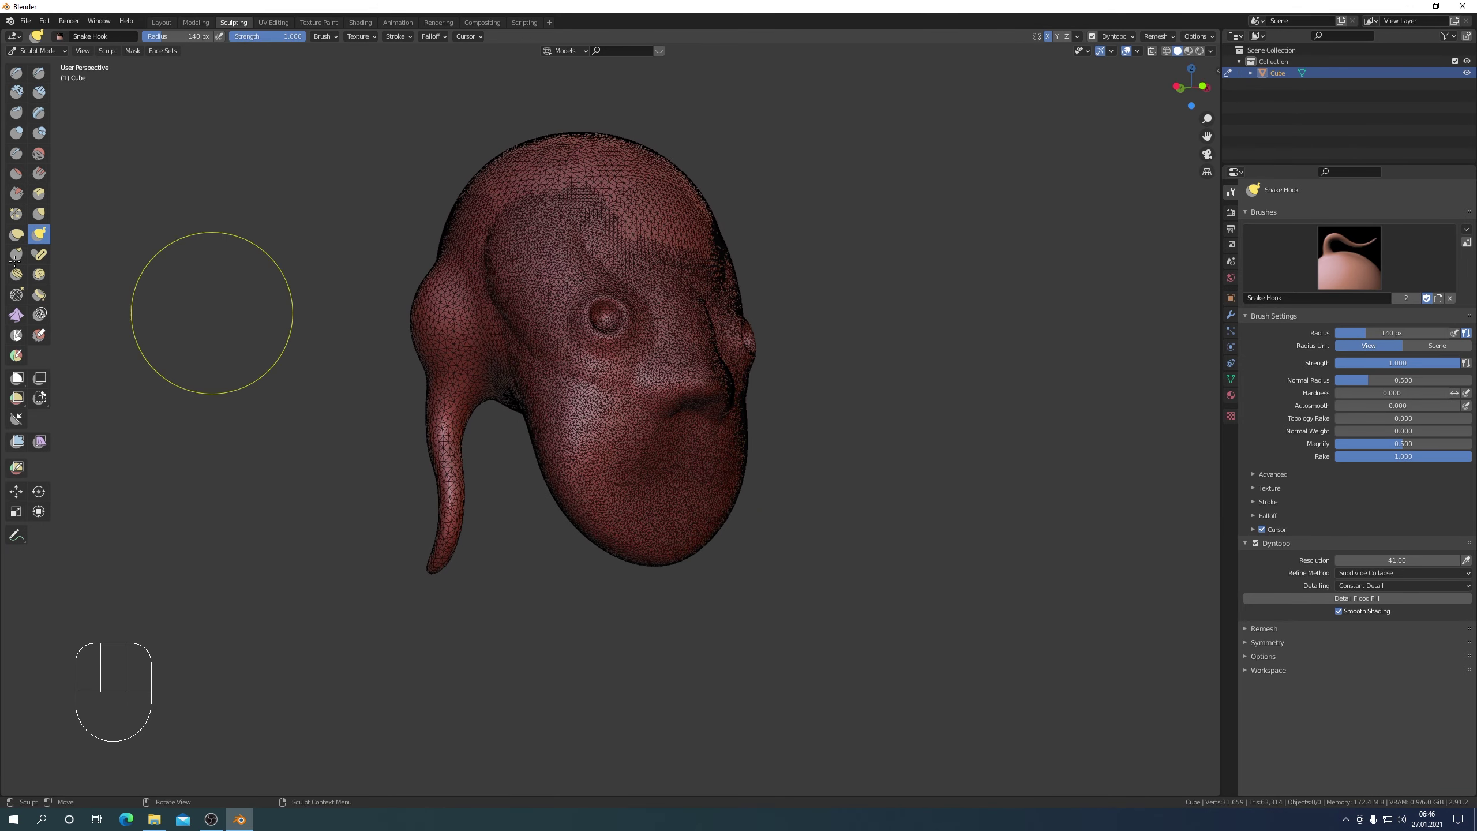
- Build up the mouth area below the nose with the Draw brush and smooth its outer ends into the cheeks
left_click(15, 72)
scroll(577, 462, "up", 5)
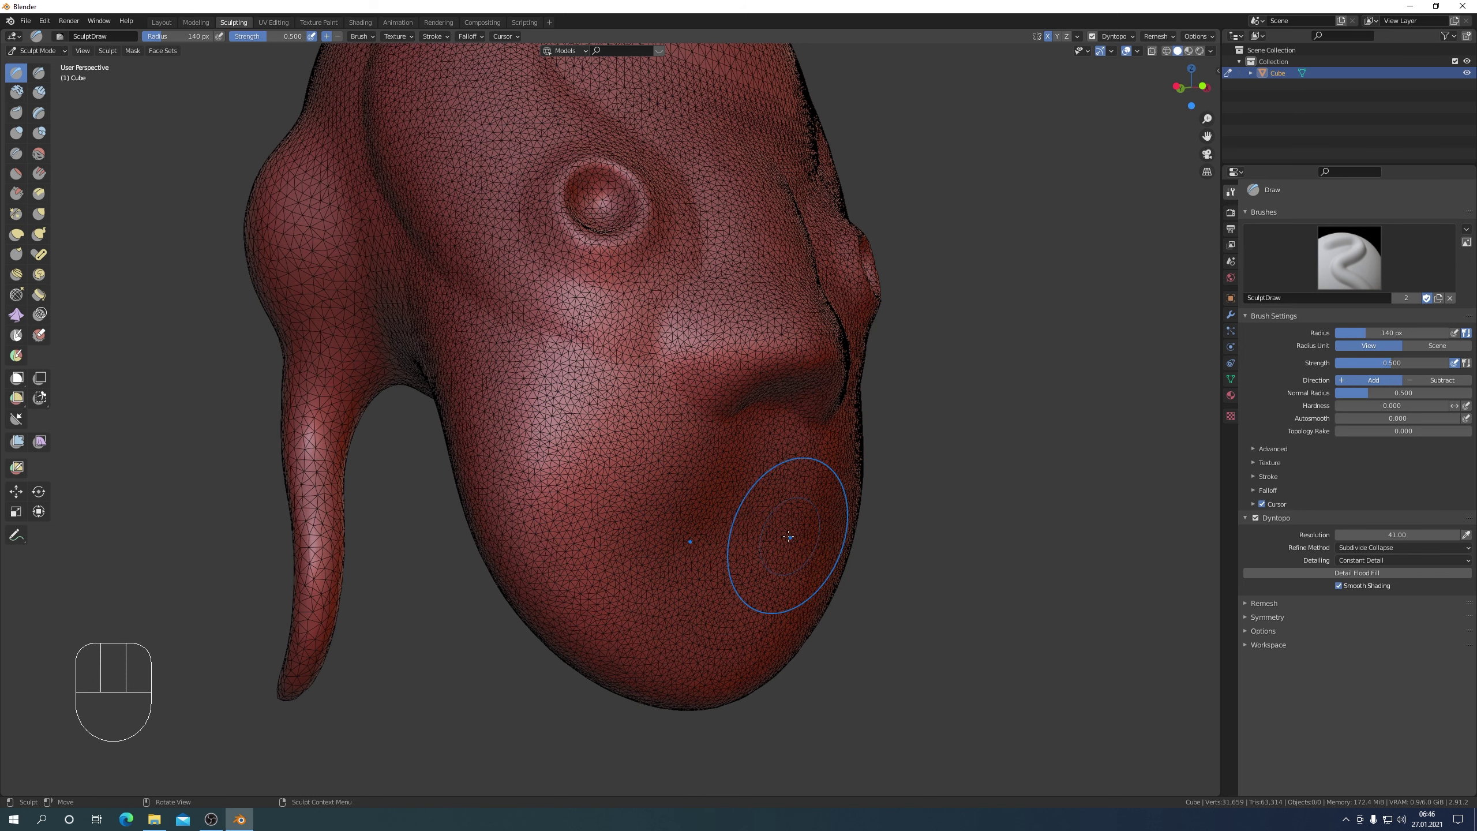
mouse_move(785, 538)
left_mouse_down()
mouse_move(721, 539)
mouse_move(756, 541)
mouse_move(797, 488)
mouse_move(756, 552)
mouse_move(792, 544)
mouse_move(669, 561)
left_mouse_up()
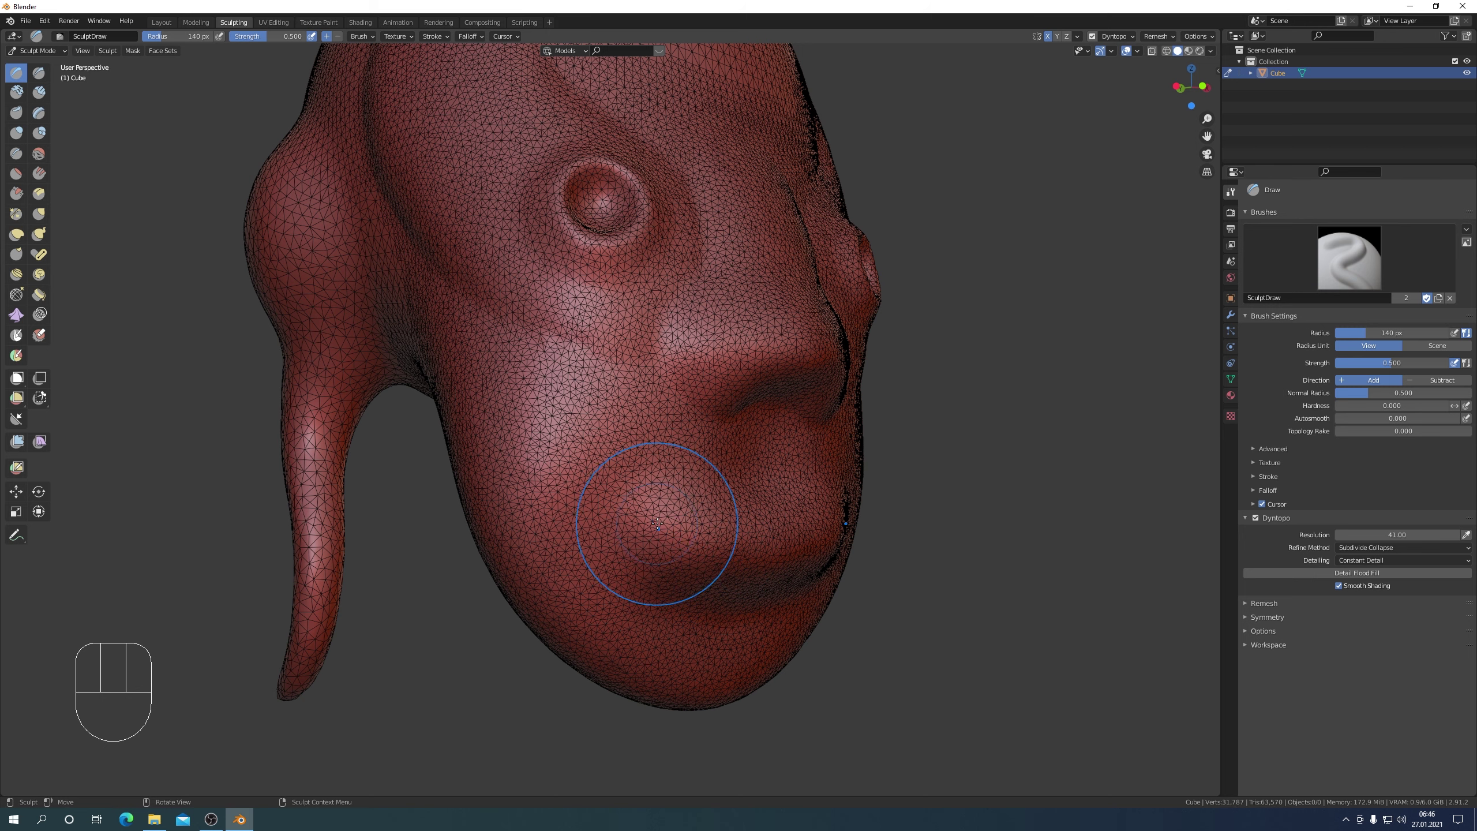
mouse_move(703, 498)
left_mouse_down("shift")
mouse_move(722, 530)
mouse_move(794, 549)
mouse_move(756, 529)
mouse_move(780, 518)
mouse_move(675, 500)
mouse_move(785, 545)
mouse_move(709, 610)
left_mouse_up("shift")
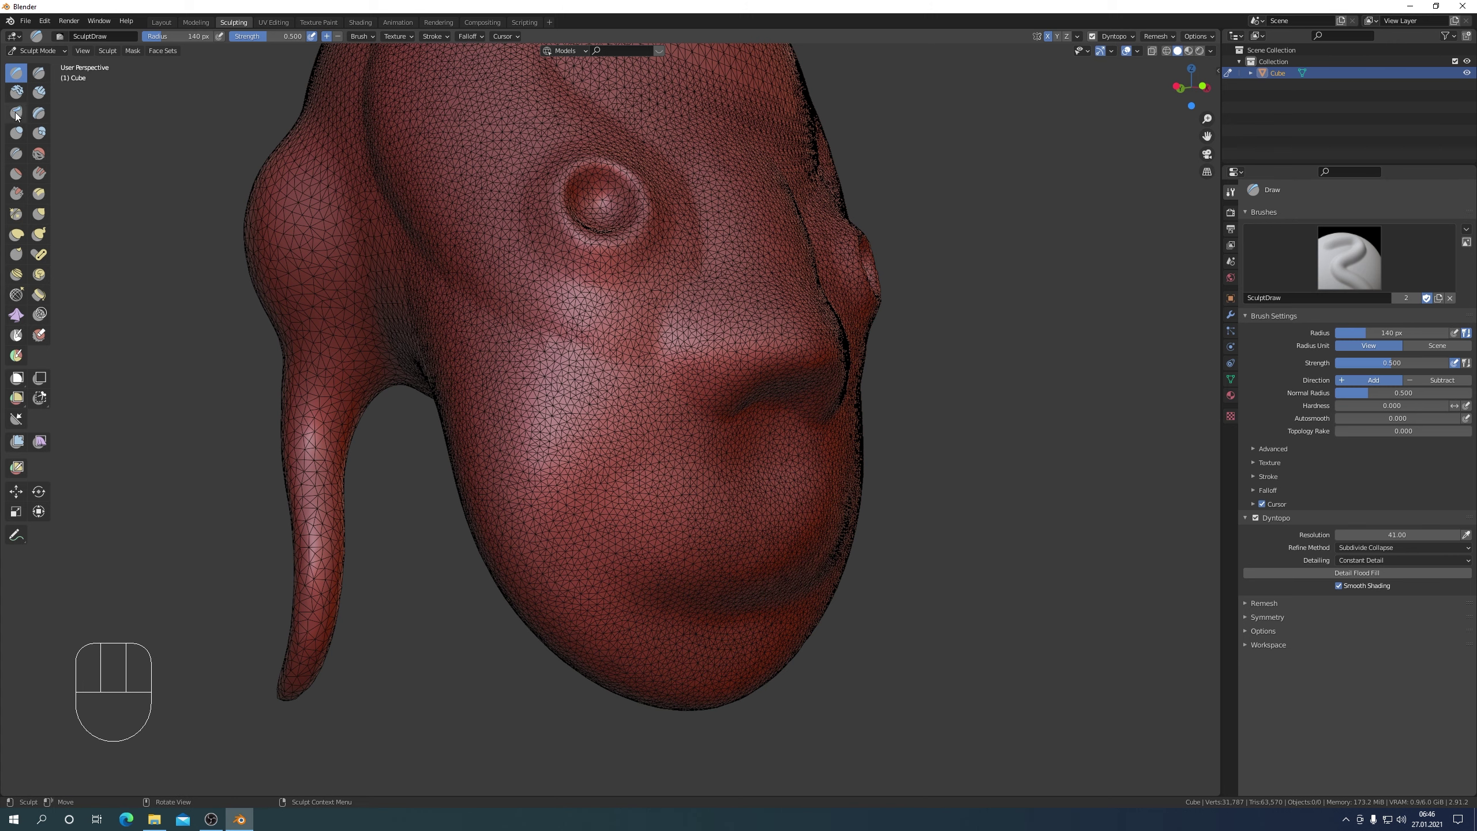
- Carve the mirrored mouth line between the lips with the Draw Sharp brush
left_click(39, 75)
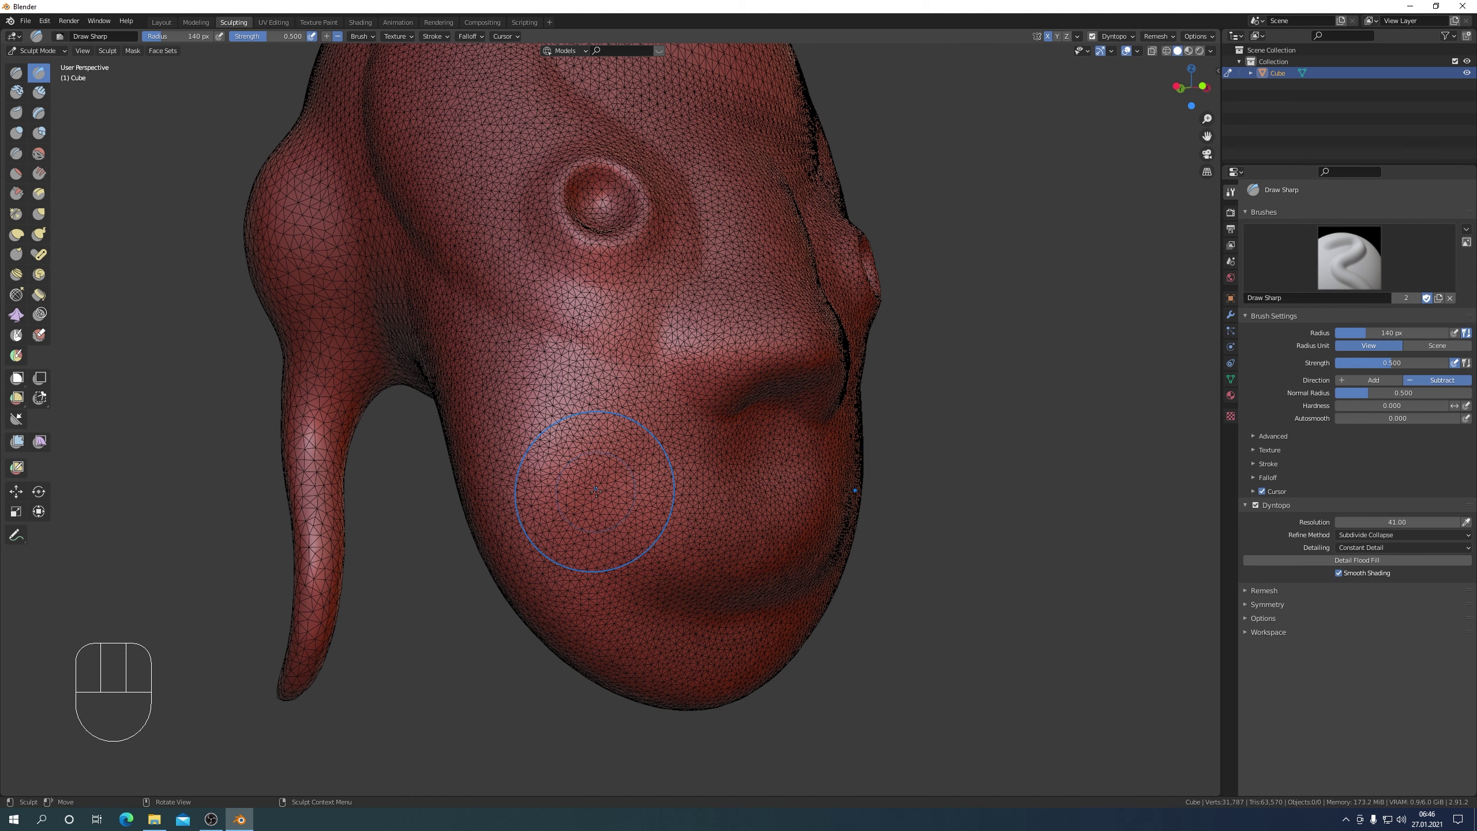
mouse_move(596, 491)
left_mouse_down()
mouse_move(674, 545)
mouse_move(738, 552)
mouse_move(613, 506)
mouse_move(671, 531)
left_mouse_up()
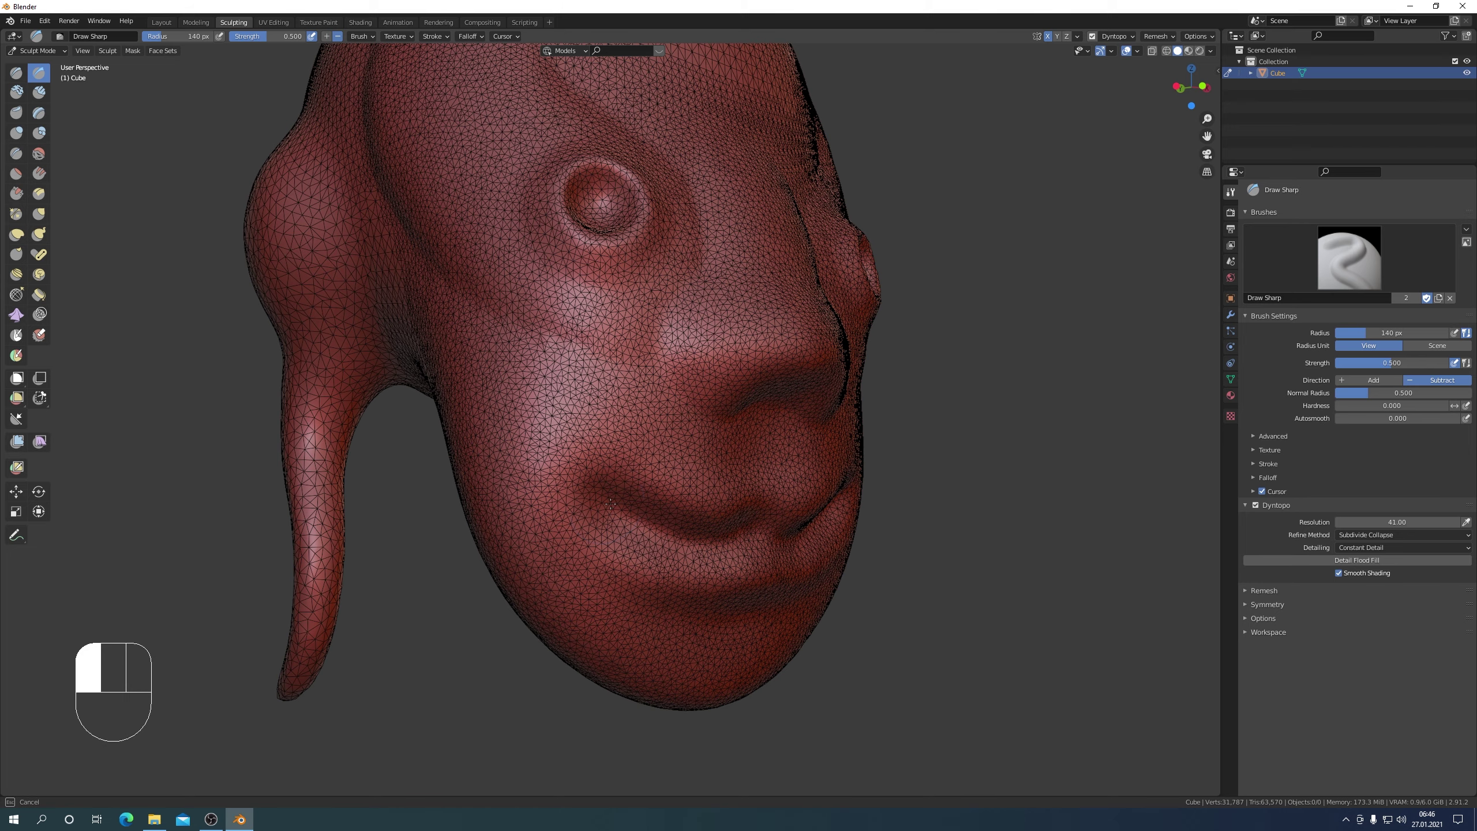
scroll(605, 497, "down", 3)
mouse_move(603, 495)
middle_mouse_down()
mouse_move(669, 494)
mouse_move(589, 495)
mouse_move(679, 453)
mouse_move(626, 390)
middle_mouse_up()
scroll(590, 495, "up", 2)
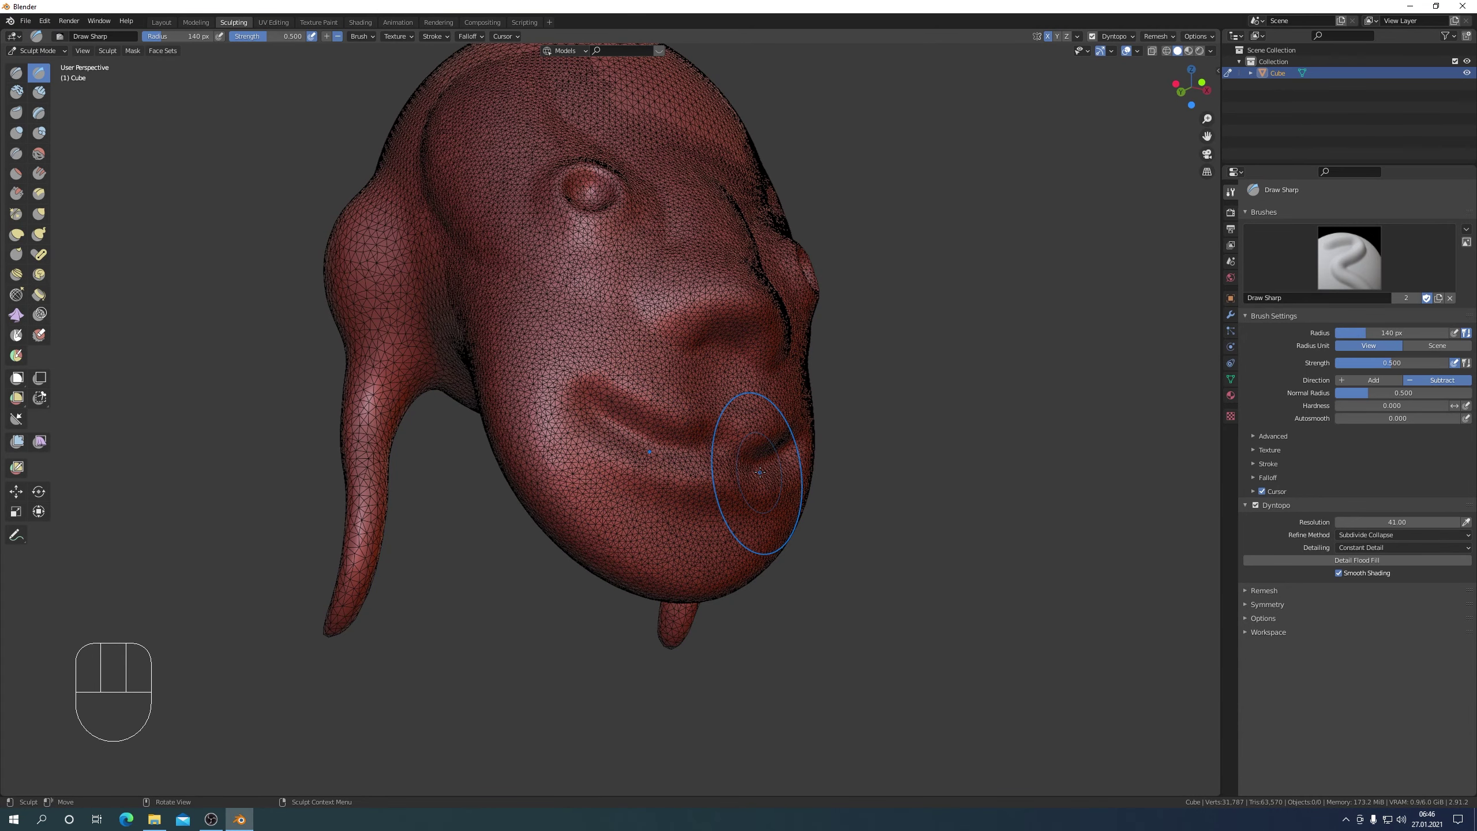
- Smooth the corners of the mouth line and the cheek area beside the lower lip
mouse_move(760, 472)
middle_mouse_down()
mouse_move(722, 460)
mouse_move(698, 401)
middle_mouse_up()
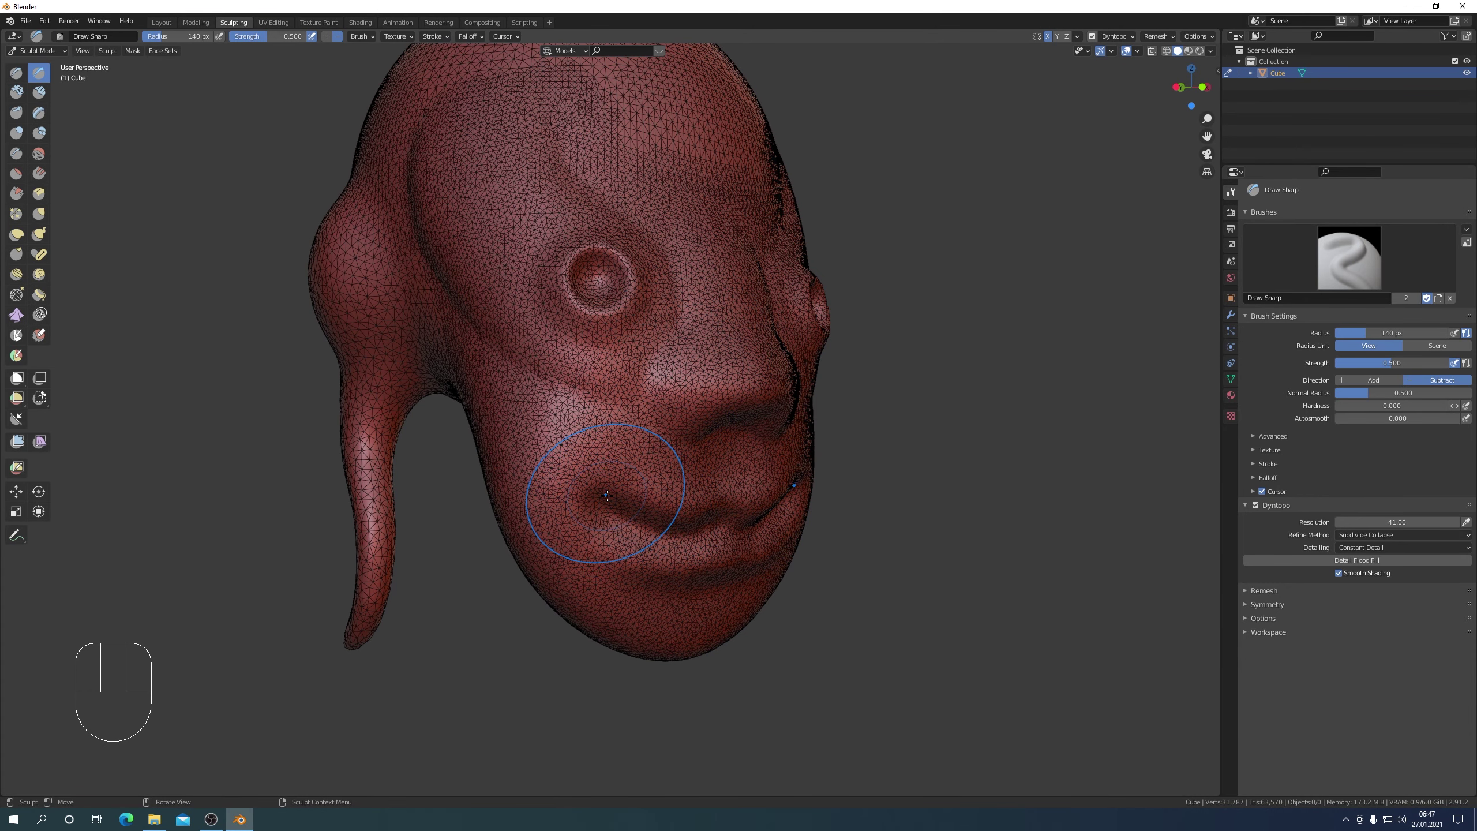
scroll(606, 495, "up", 2)
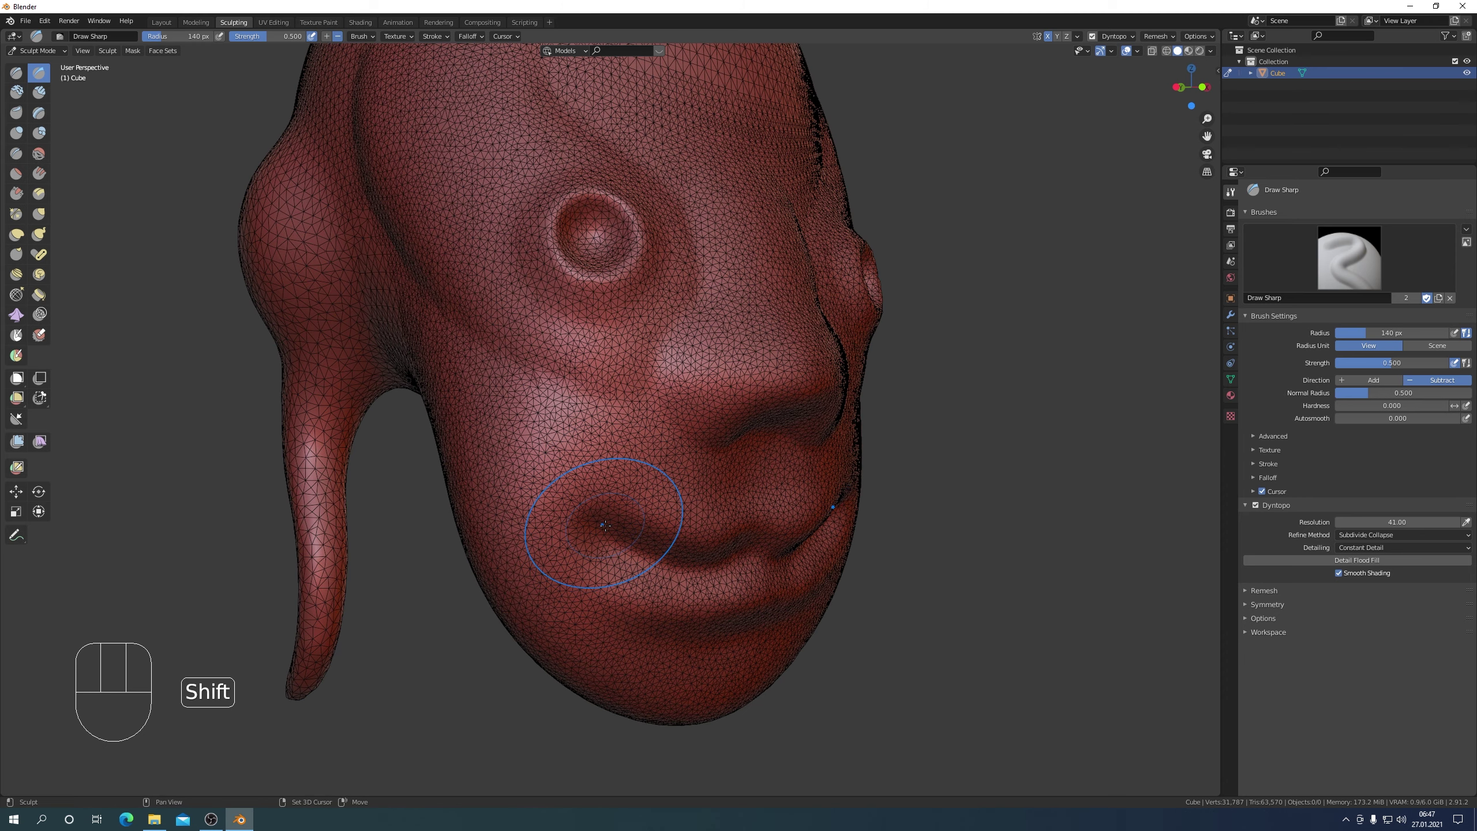
mouse_move(603, 511)
left_mouse_down("shift")
mouse_move(621, 535)
mouse_move(601, 544)
left_mouse_up("shift")
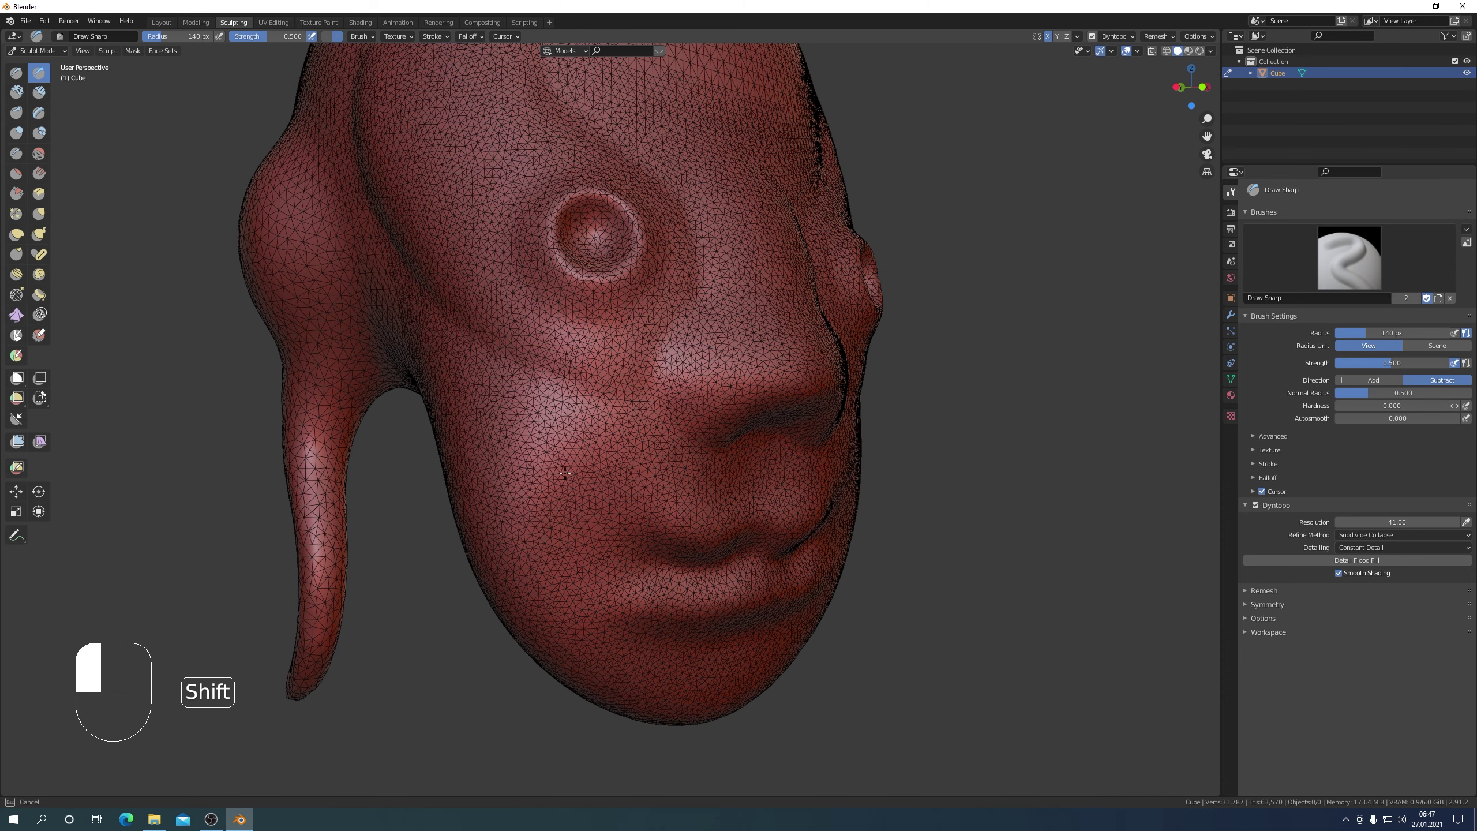
left_click_drag(633, 624, 611, 626, "shift")
mouse_move(611, 626)
middle_mouse_down()
mouse_move(607, 606)
mouse_move(521, 614)
middle_mouse_up()
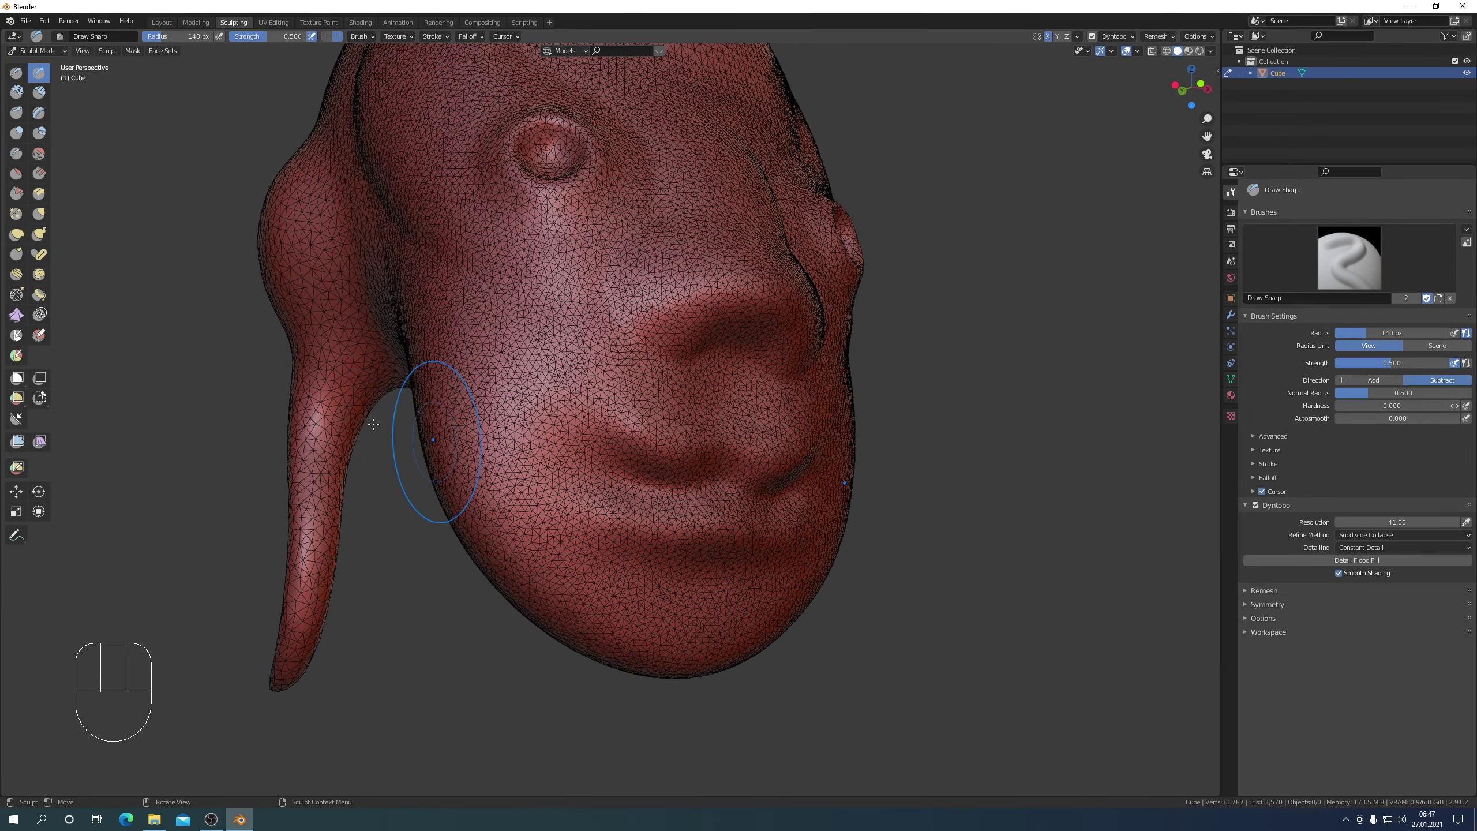
- Raise the Dyntopo resolution to 52.20 and extend the mouth corners outward and down with the Crease brush at a 100 px radius
left_click(17, 154)
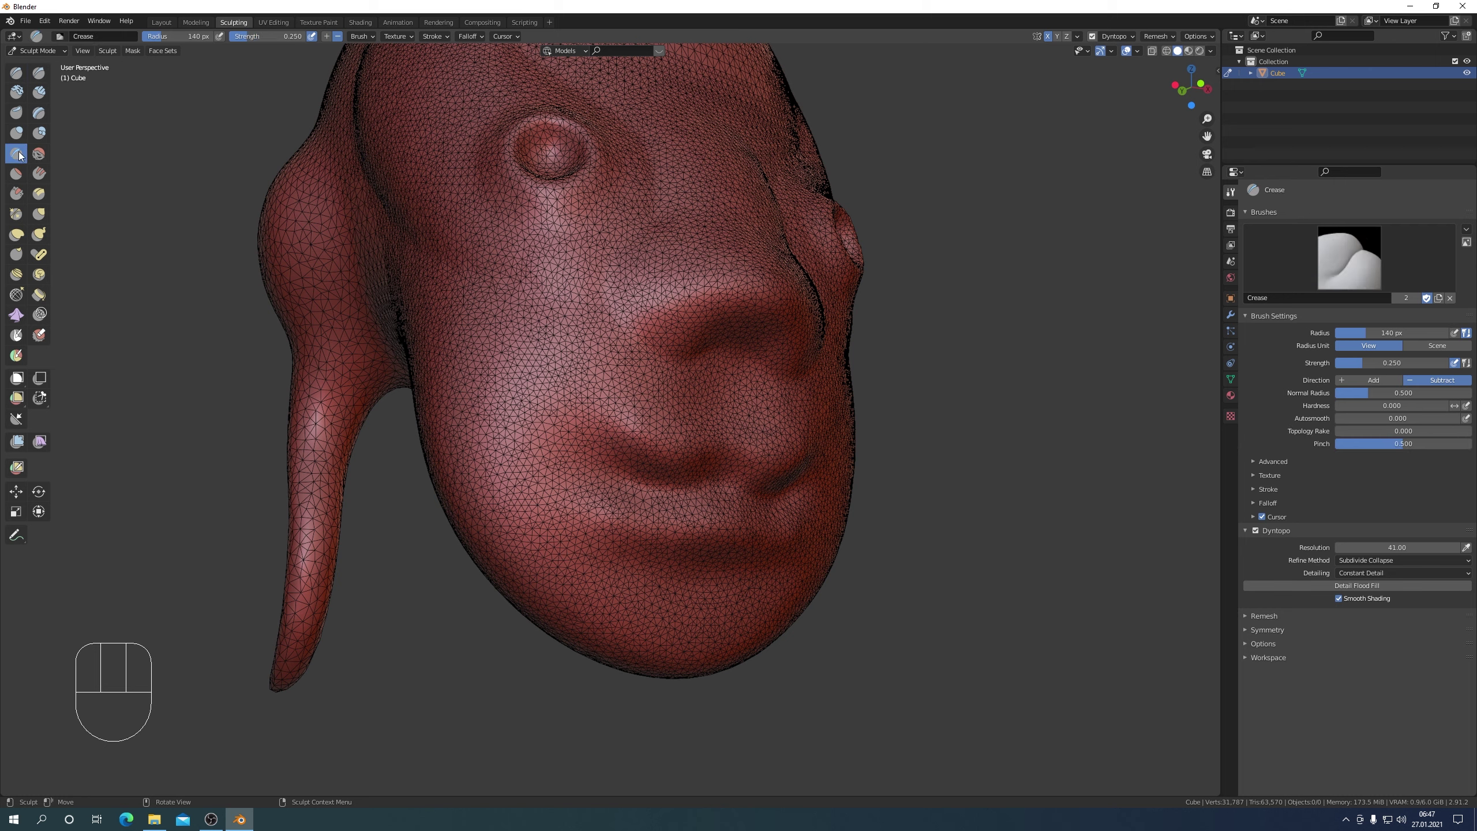
left_click_drag(1395, 548, 1411, 548)
scroll(808, 544, "up", 4)
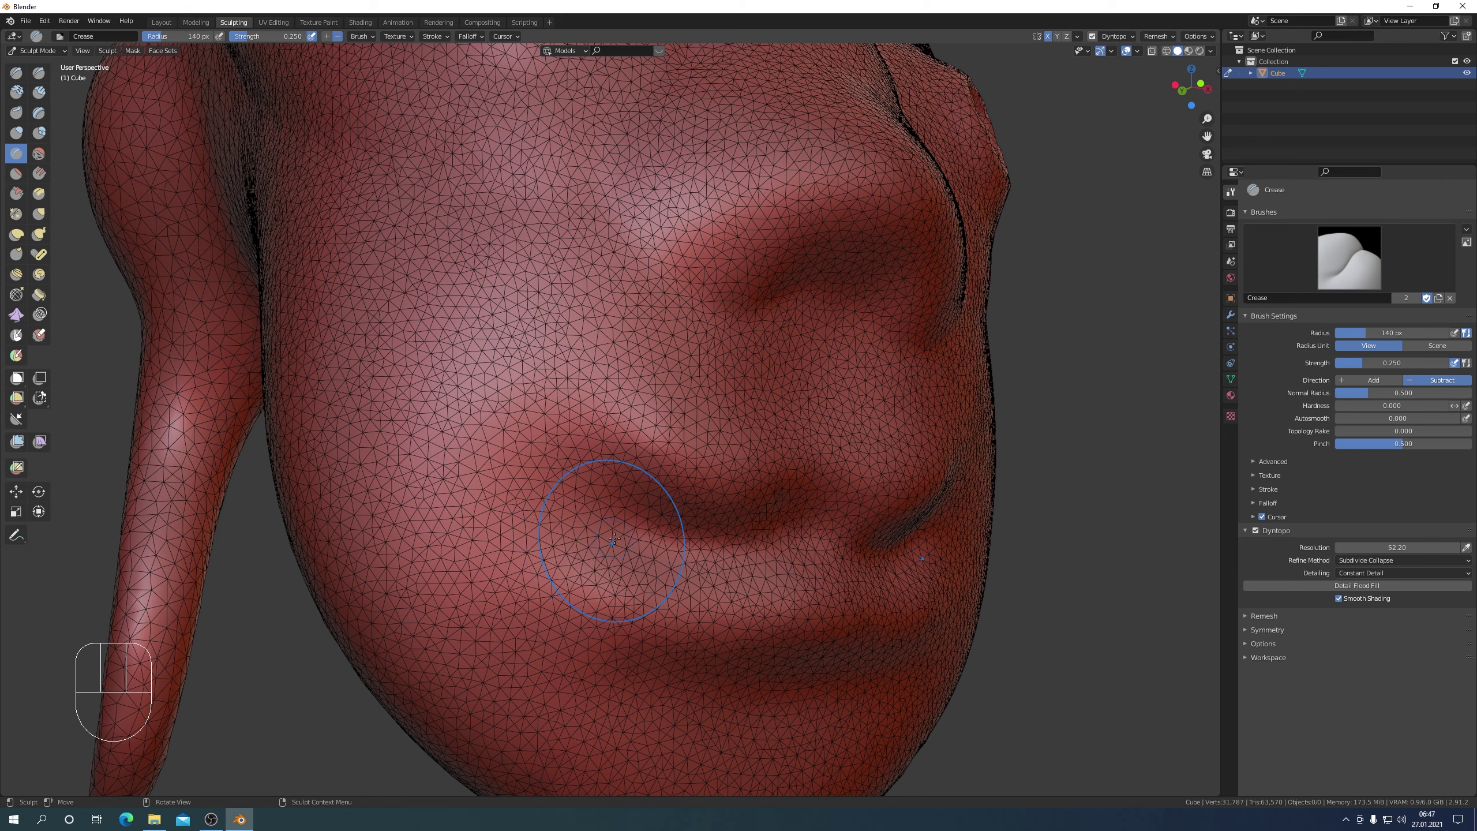
key("f")
left_click(587, 538)
mouse_move(623, 531)
left_mouse_down()
mouse_move(543, 576)
mouse_move(573, 582)
mouse_move(664, 540)
mouse_move(753, 542)
mouse_move(692, 558)
mouse_move(816, 551)
mouse_move(616, 556)
mouse_move(500, 582)
mouse_move(628, 517)
mouse_move(527, 586)
left_mouse_up()
scroll(528, 587, "down", 5)
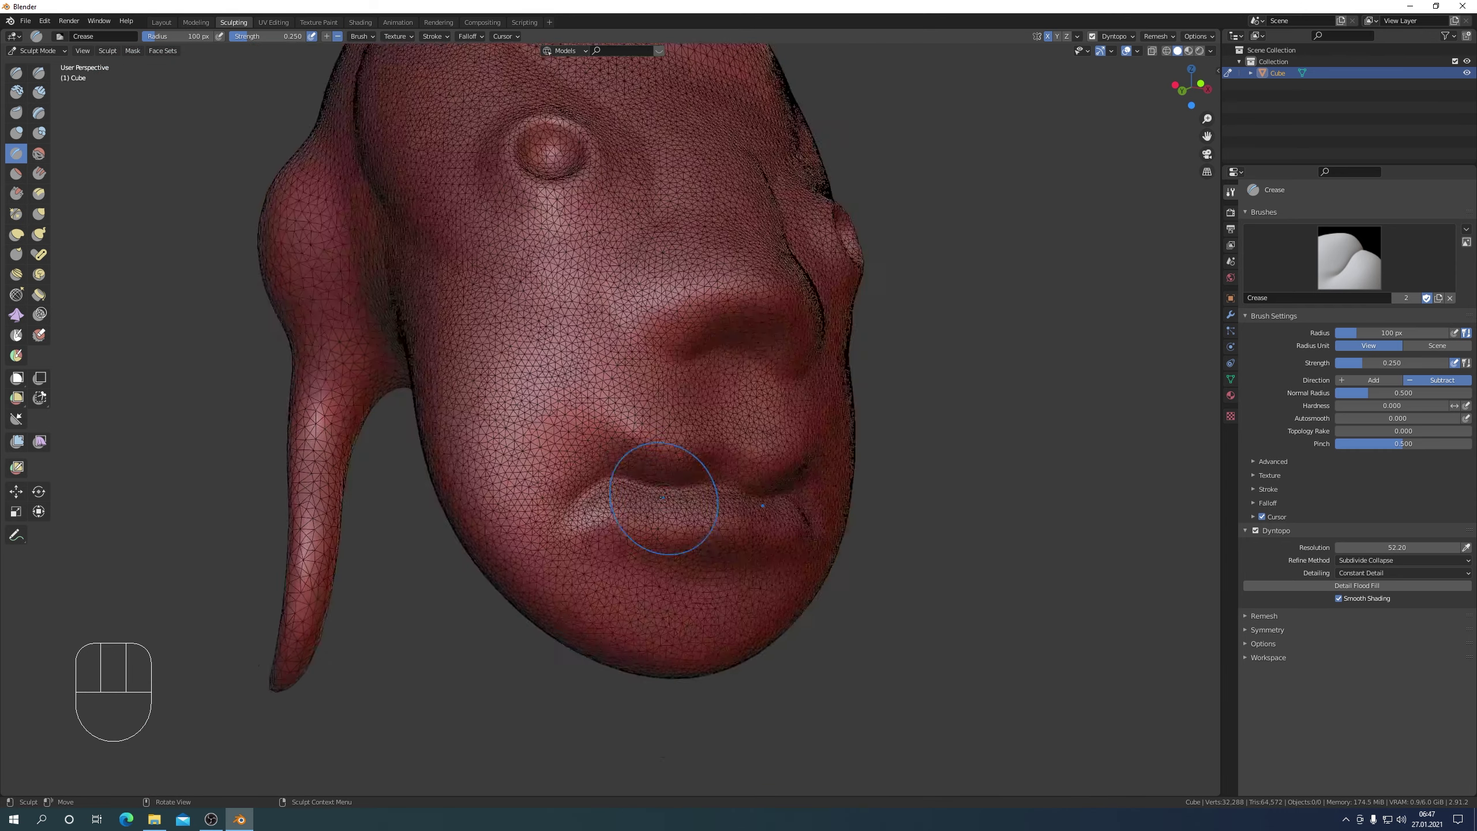
- Raise ridges around the mouth corner and lower lip with the inverted Crease brush, and deepen the line between the lips
scroll(626, 478, "up", 5)
mouse_move(598, 495)
left_mouse_down("ctrl")
mouse_move(712, 428)
mouse_move(764, 476)
mouse_move(658, 442)
mouse_move(529, 495)
mouse_move(494, 550)
left_mouse_up("ctrl")
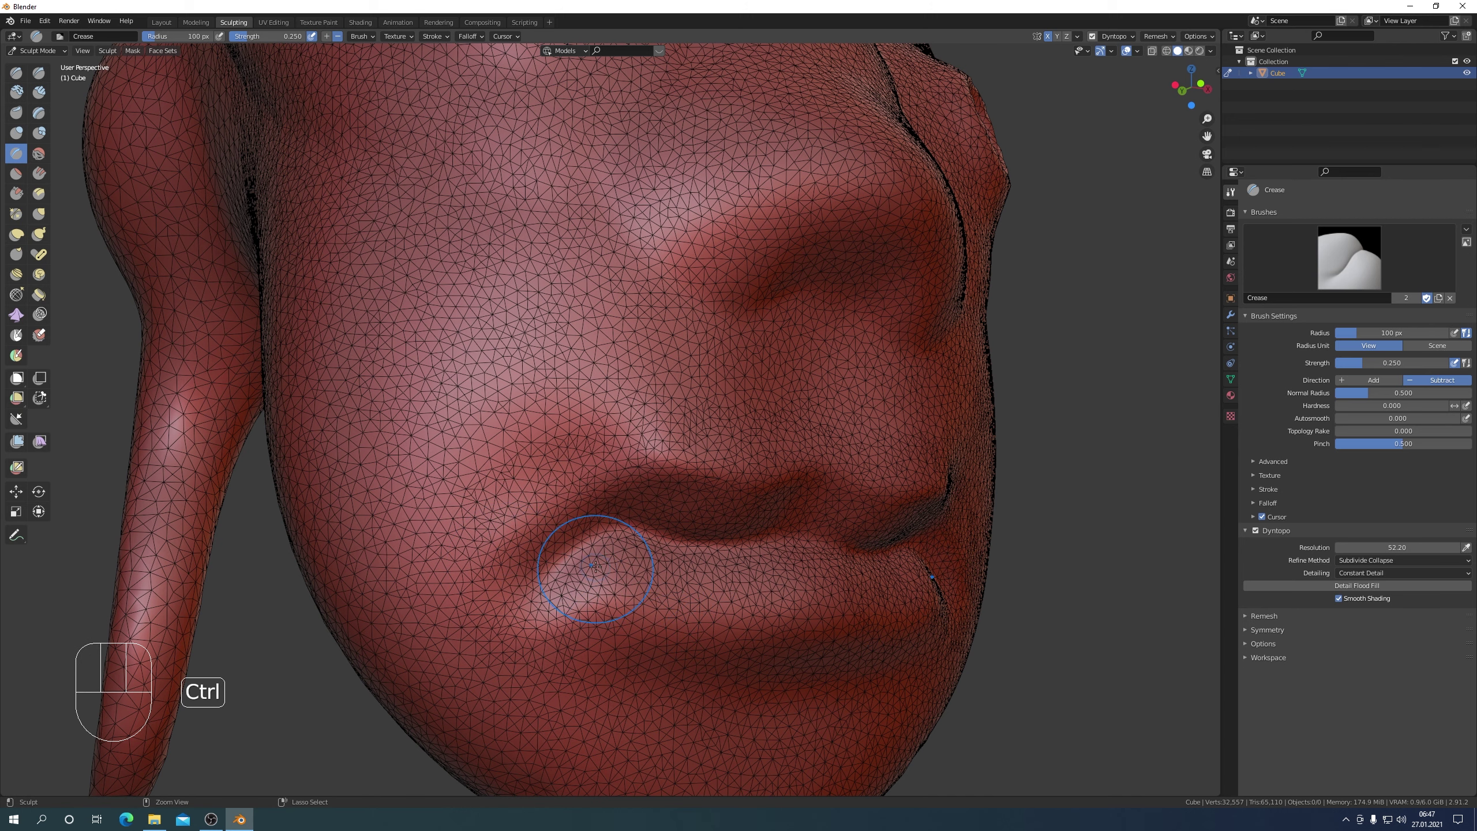
mouse_move(596, 565)
left_mouse_down("ctrl")
mouse_move(590, 580)
mouse_move(663, 605)
mouse_move(802, 631)
mouse_move(634, 586)
left_mouse_up("ctrl")
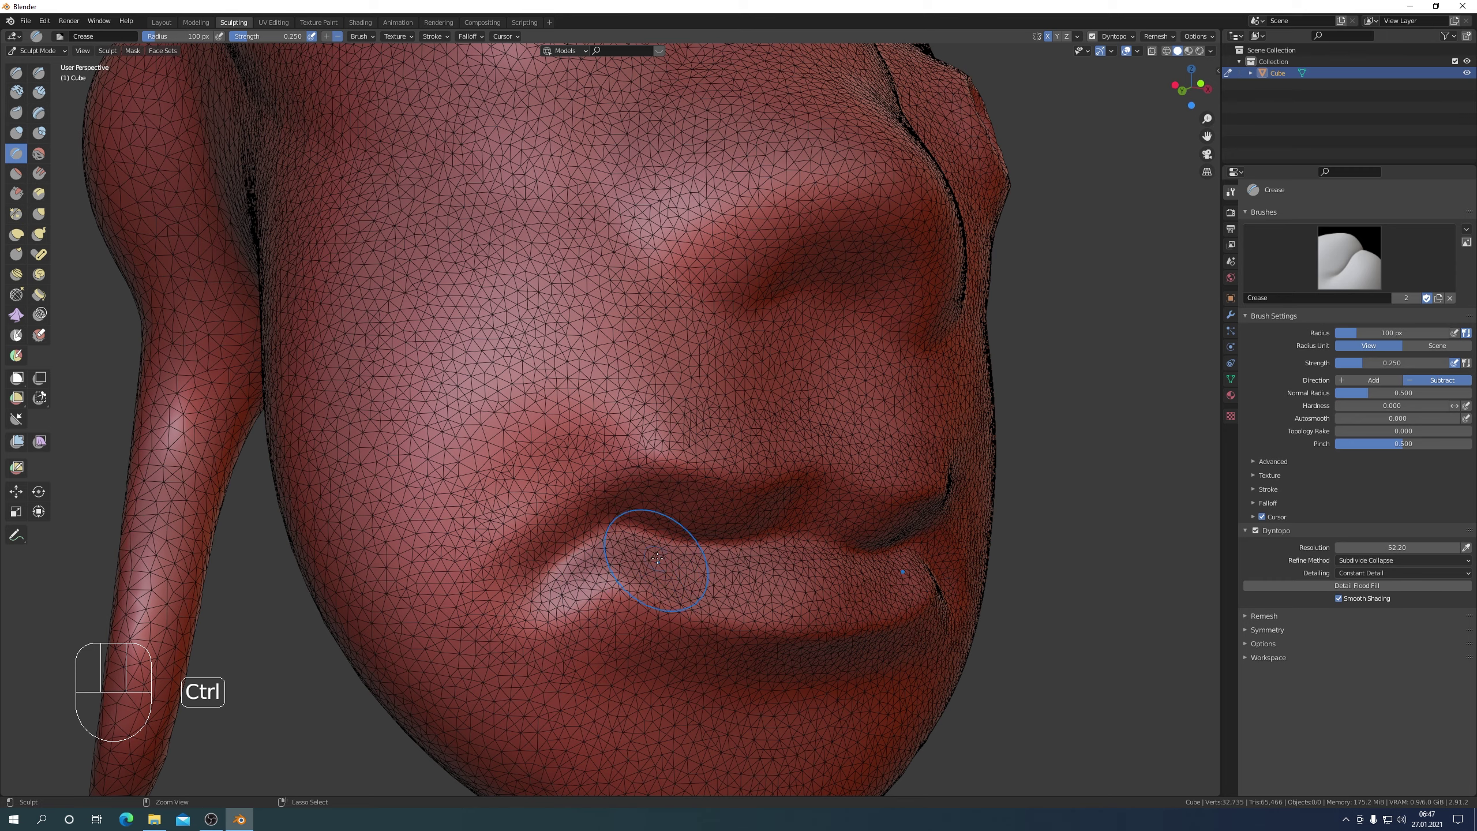
left_click_drag(840, 542, 714, 538)
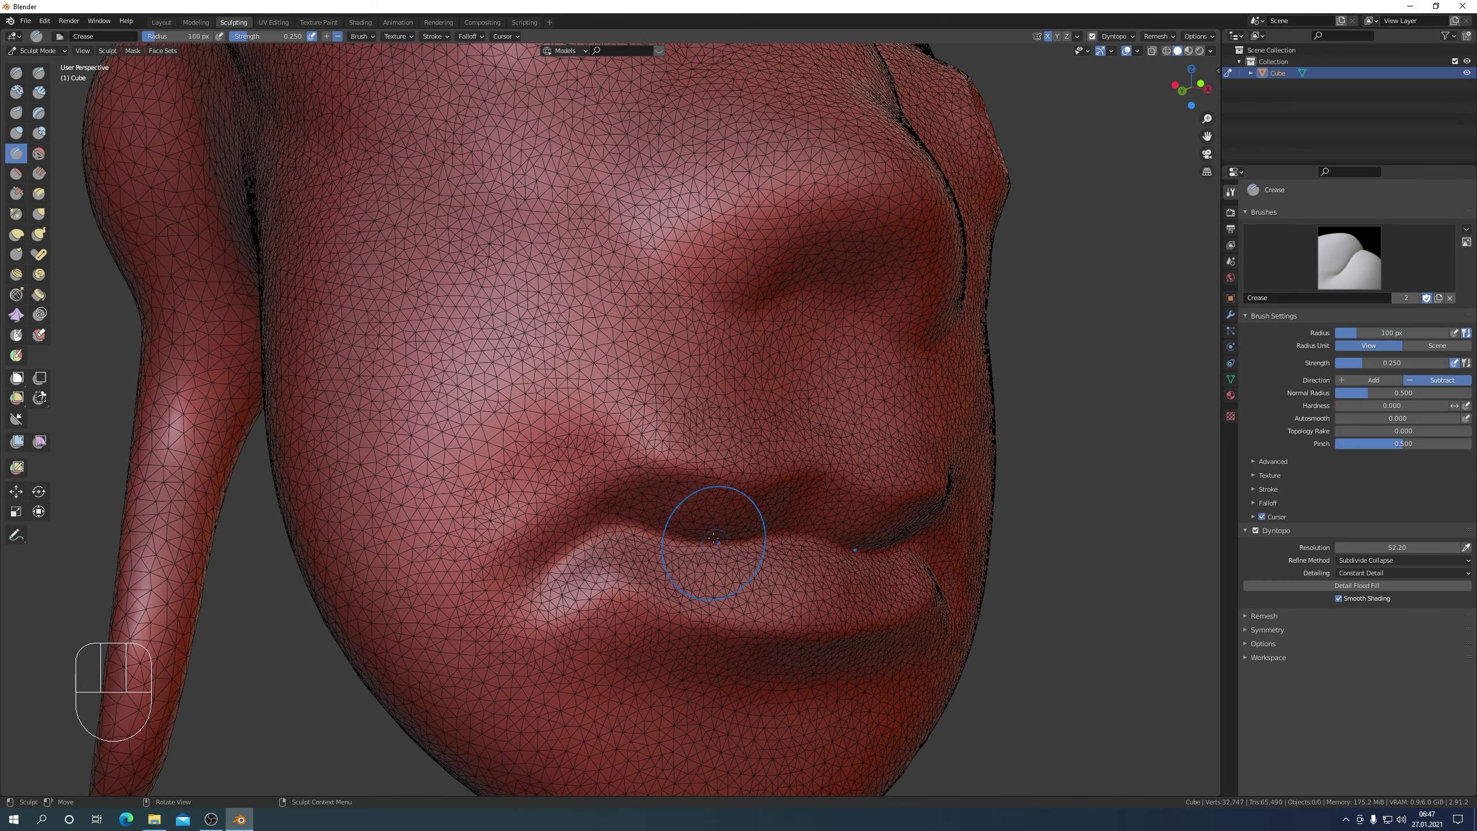
scroll(715, 538, "down", 5)
mouse_move(714, 538)
middle_mouse_down()
mouse_move(681, 542)
mouse_move(684, 504)
middle_mouse_up()
scroll(680, 541, "up", 4)
scroll(601, 466, "up", 1)
middle_click_drag(568, 473, 598, 511)
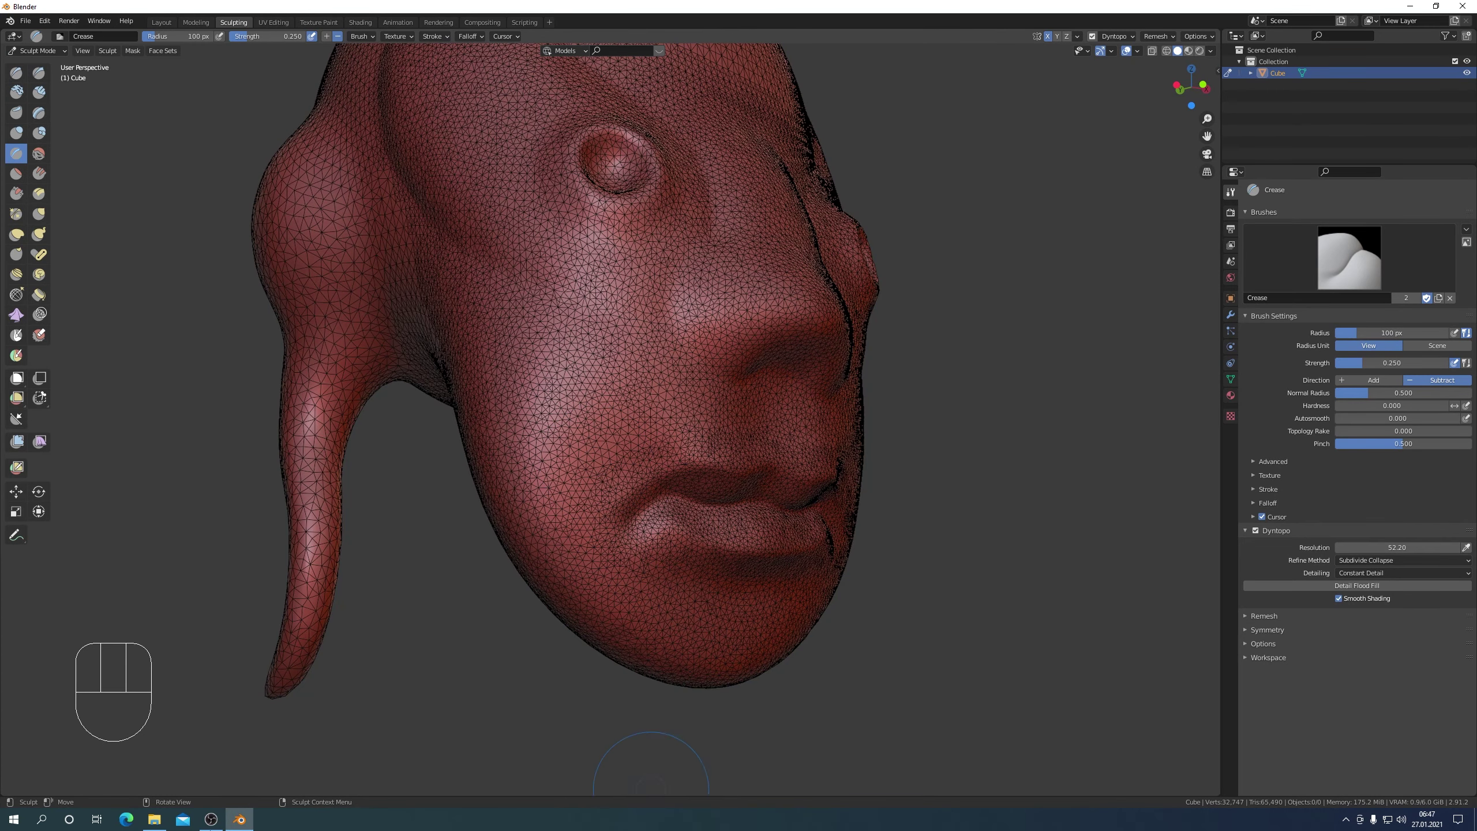
- Tighten the mouth corner and the lower lip with the Pinch brush at a 208 px radius
left_click(16, 215)
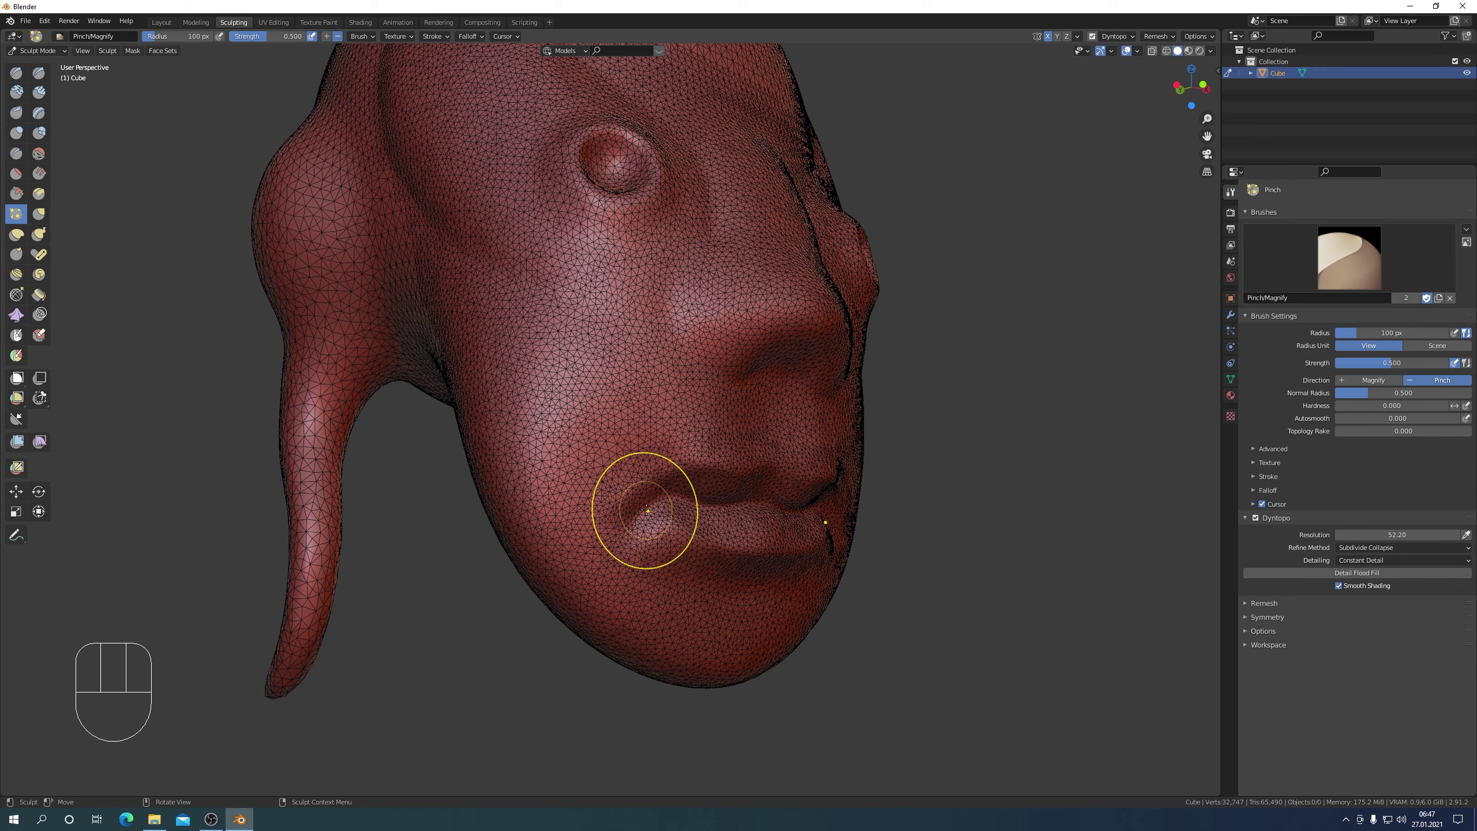
key("f")
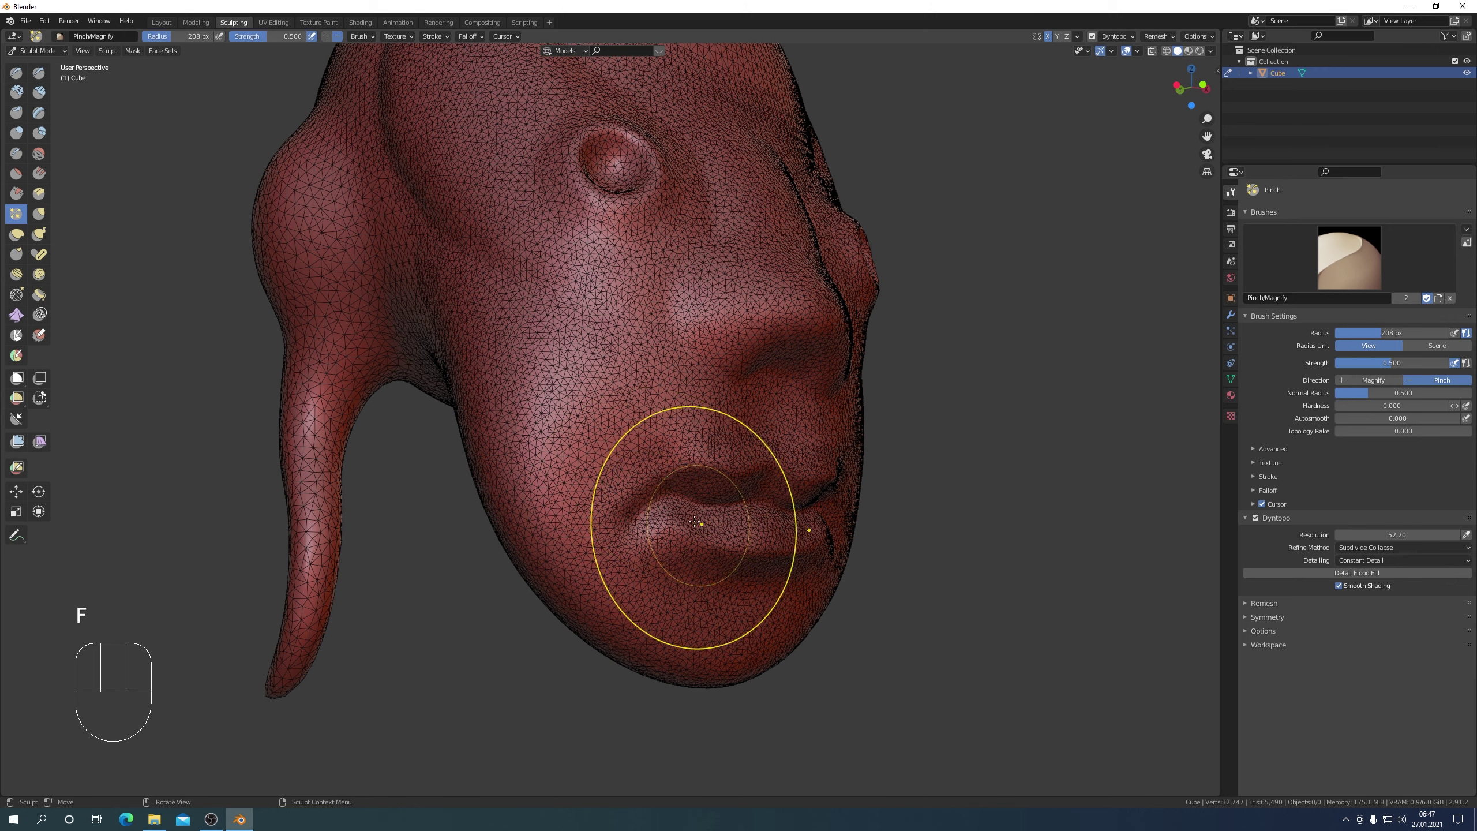
left_click(671, 495)
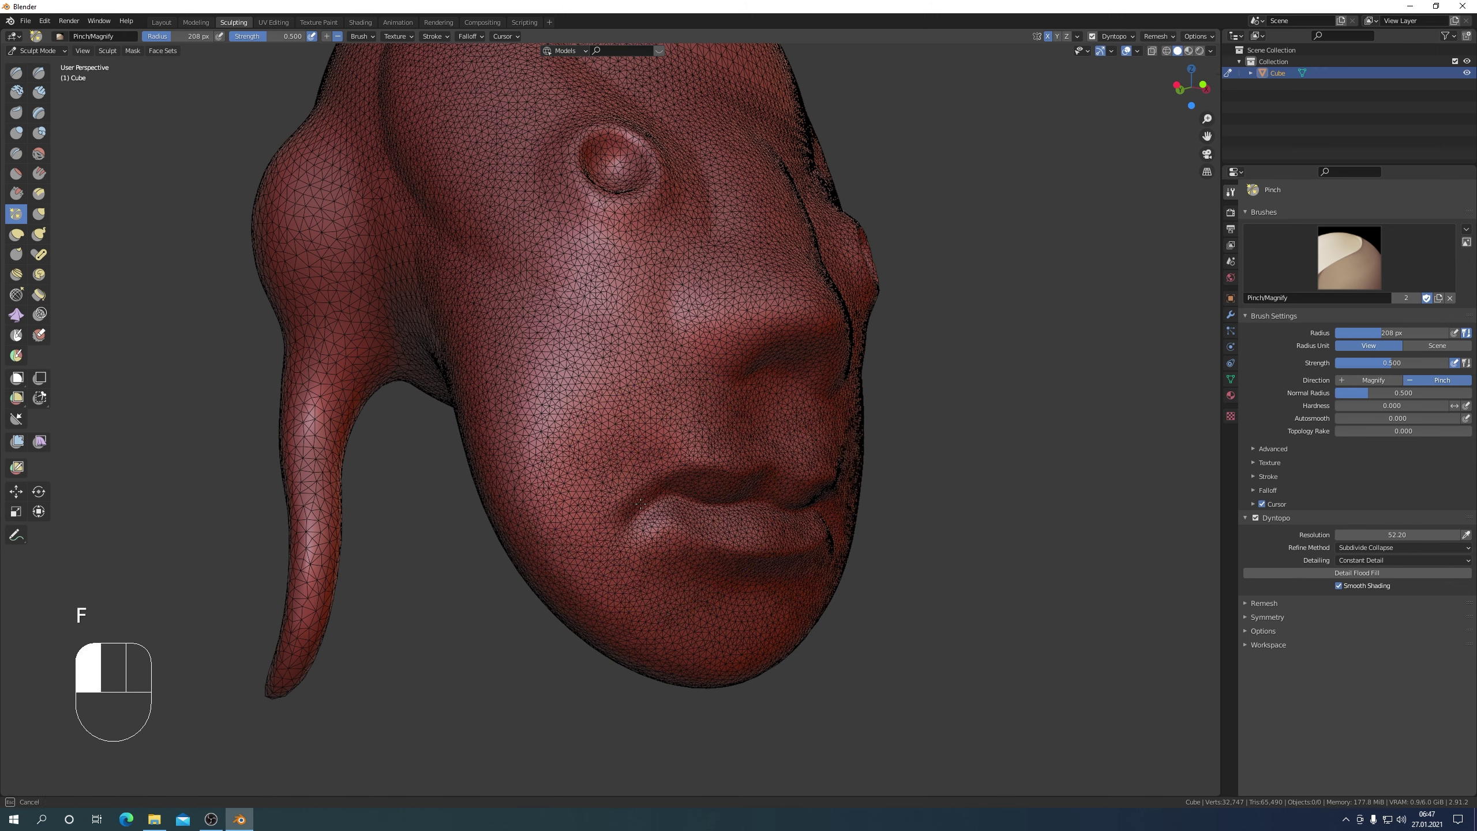
mouse_move(619, 524)
left_mouse_down()
mouse_move(638, 504)
mouse_move(671, 506)
mouse_move(635, 528)
mouse_move(664, 508)
left_mouse_up()
mouse_move(626, 528)
left_mouse_down()
mouse_move(675, 501)
mouse_move(660, 534)
mouse_move(697, 549)
left_mouse_up()
- Work along the upper lip with repeated strokes of the inverted Pinch brush and check the mouth from several angles
middle_click_drag(703, 552, 638, 511)
left_click_drag(611, 491, 660, 491, "ctrl")
left_click_drag(606, 491, 660, 491, "ctrl")
left_click_drag(608, 490, 689, 494, "ctrl")
middle_click_drag(699, 518, 657, 513, "ctrl")
scroll(710, 517, "up", 4)
scroll(633, 533, "down", 2)
scroll(657, 513, "up", 2)
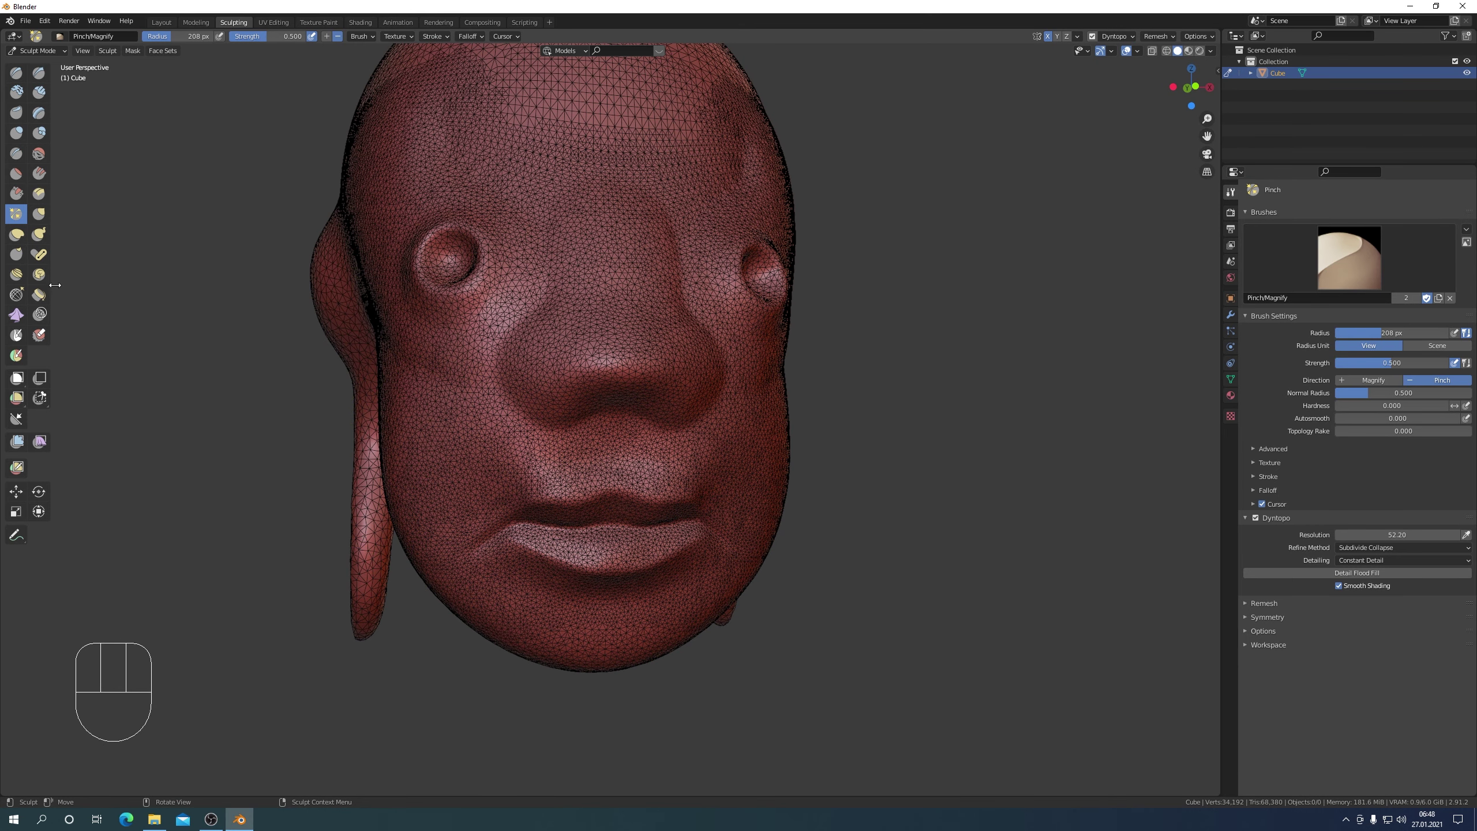
scroll(461, 478, "down", 2)
middle_click_drag(461, 479, 557, 487)
middle_click_drag(670, 512, 640, 495)
scroll(620, 472, "up", 2)
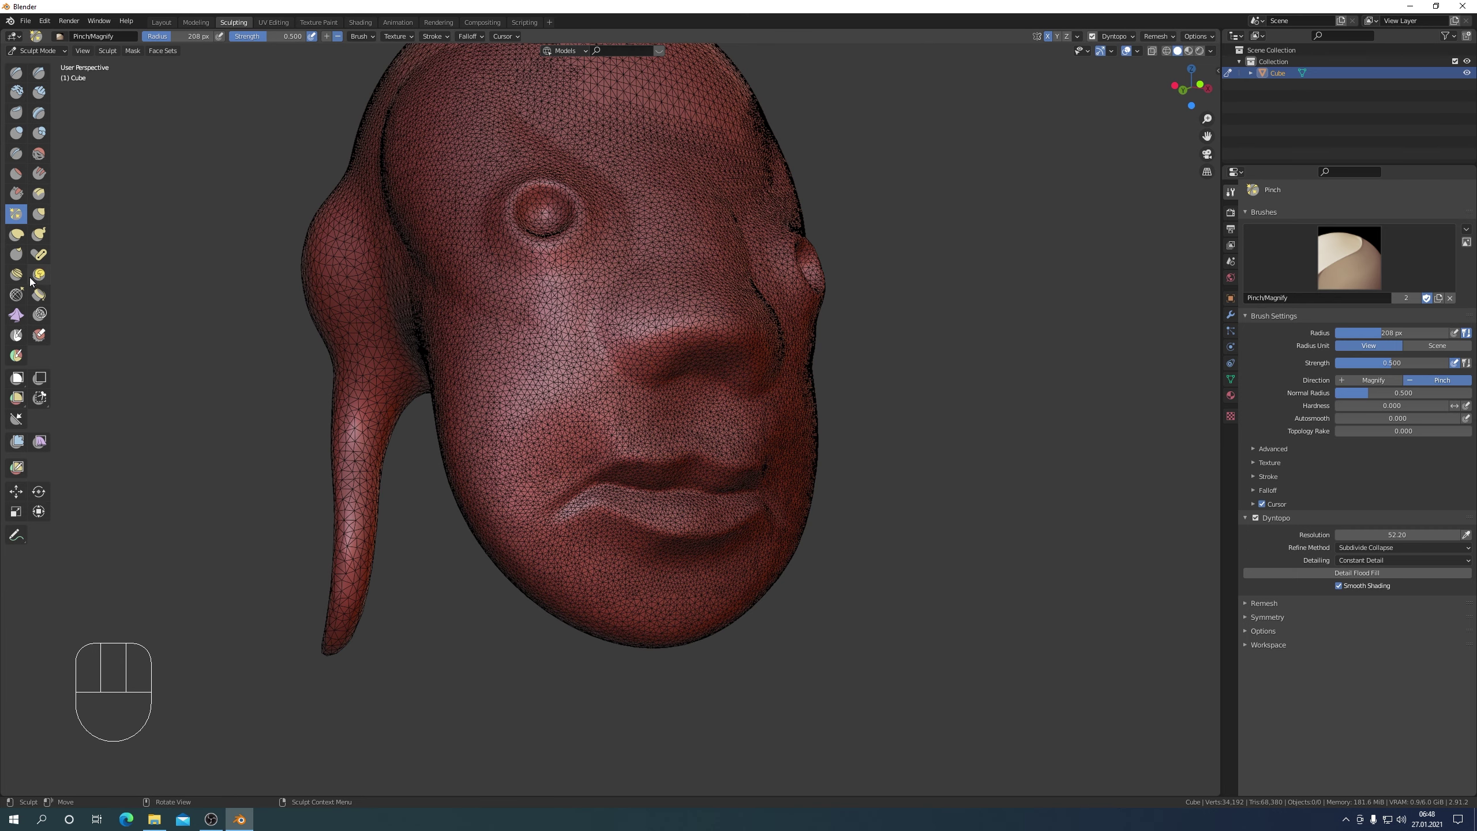
- Paint a mask over the lips and the area around the mouth with the Mask brush
left_click(16, 335)
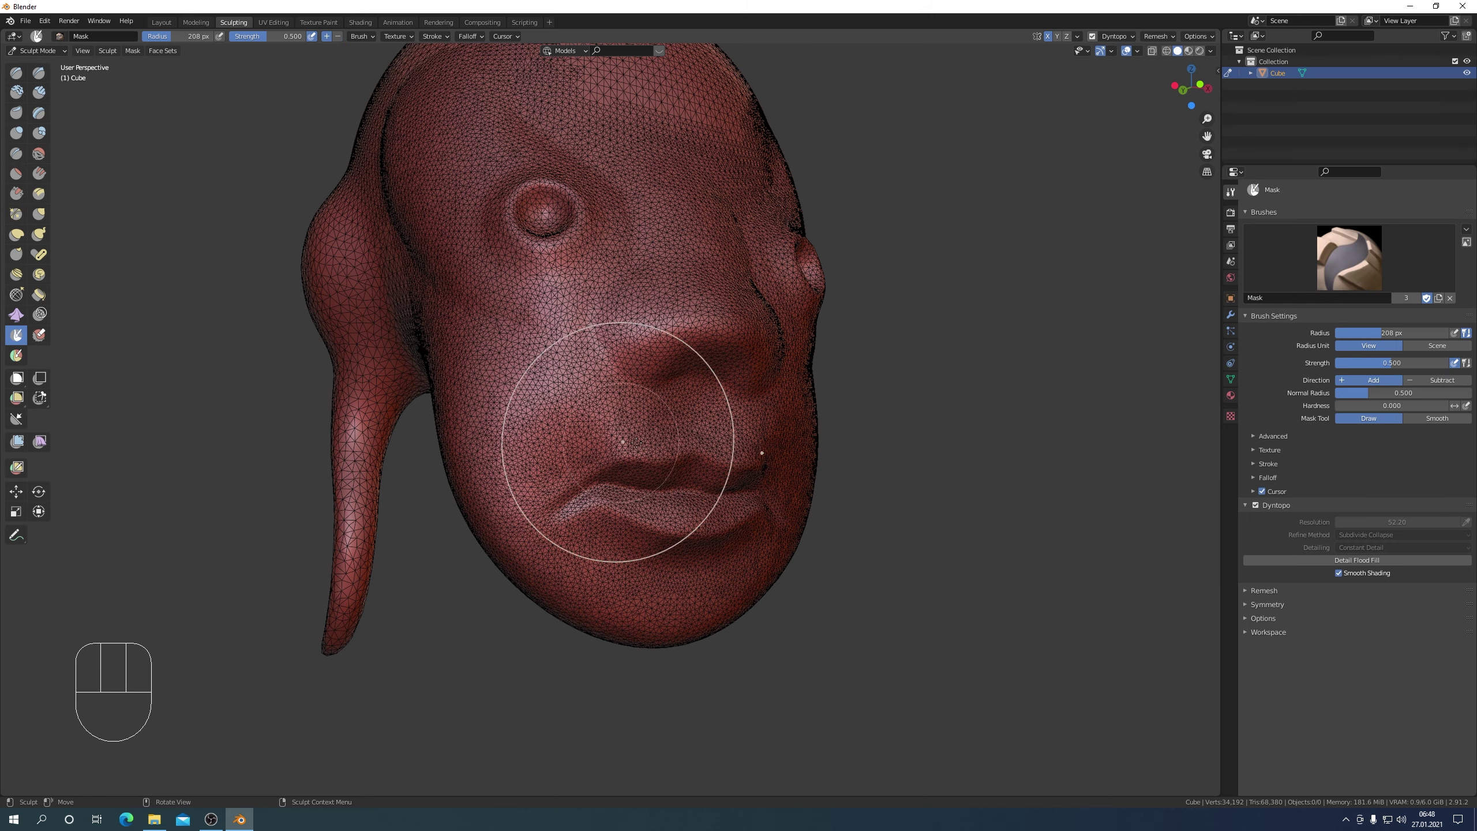
left_click_drag(682, 470, 563, 510)
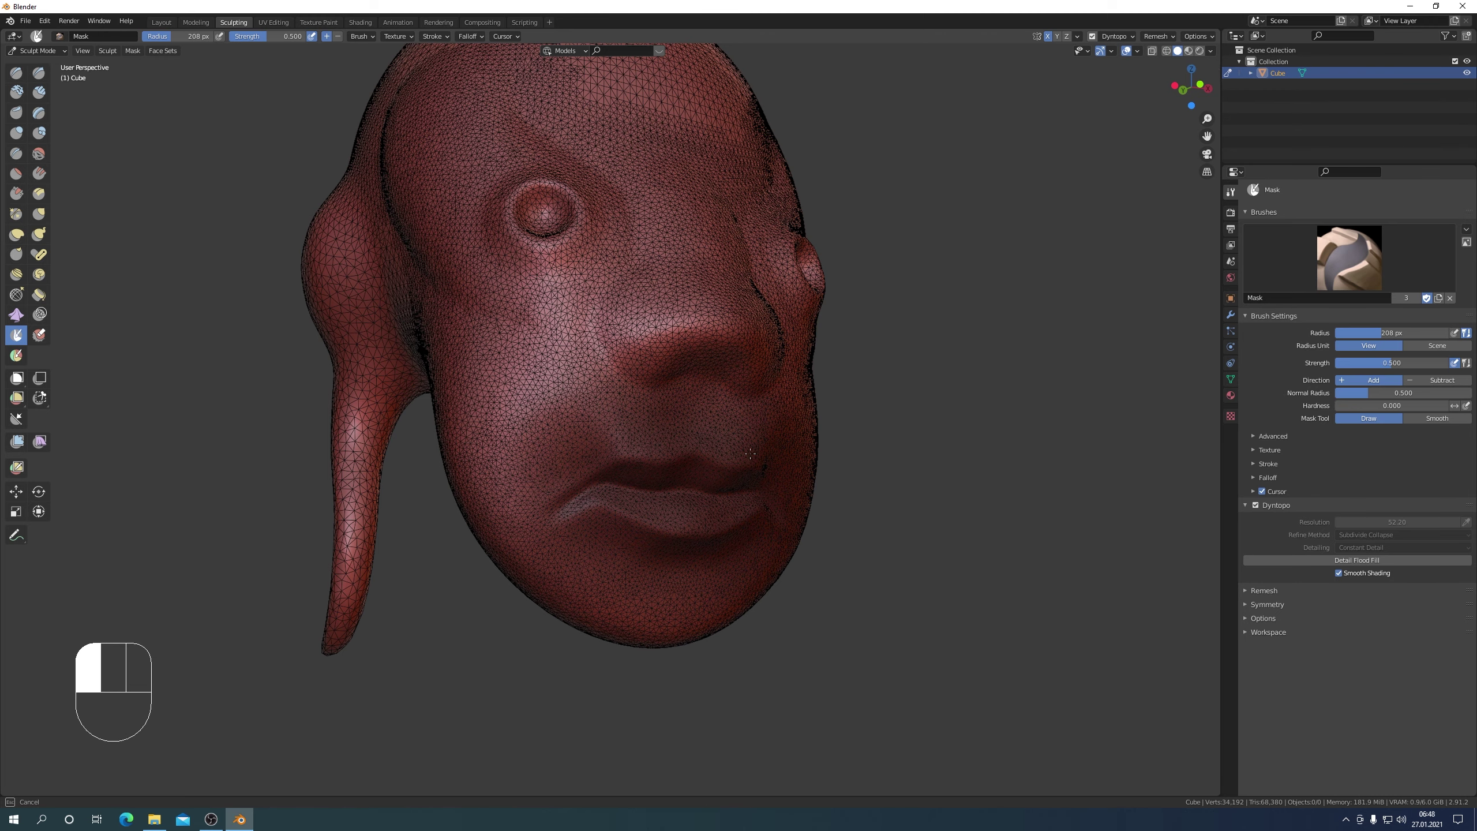
left_click_drag(653, 534, 660, 544)
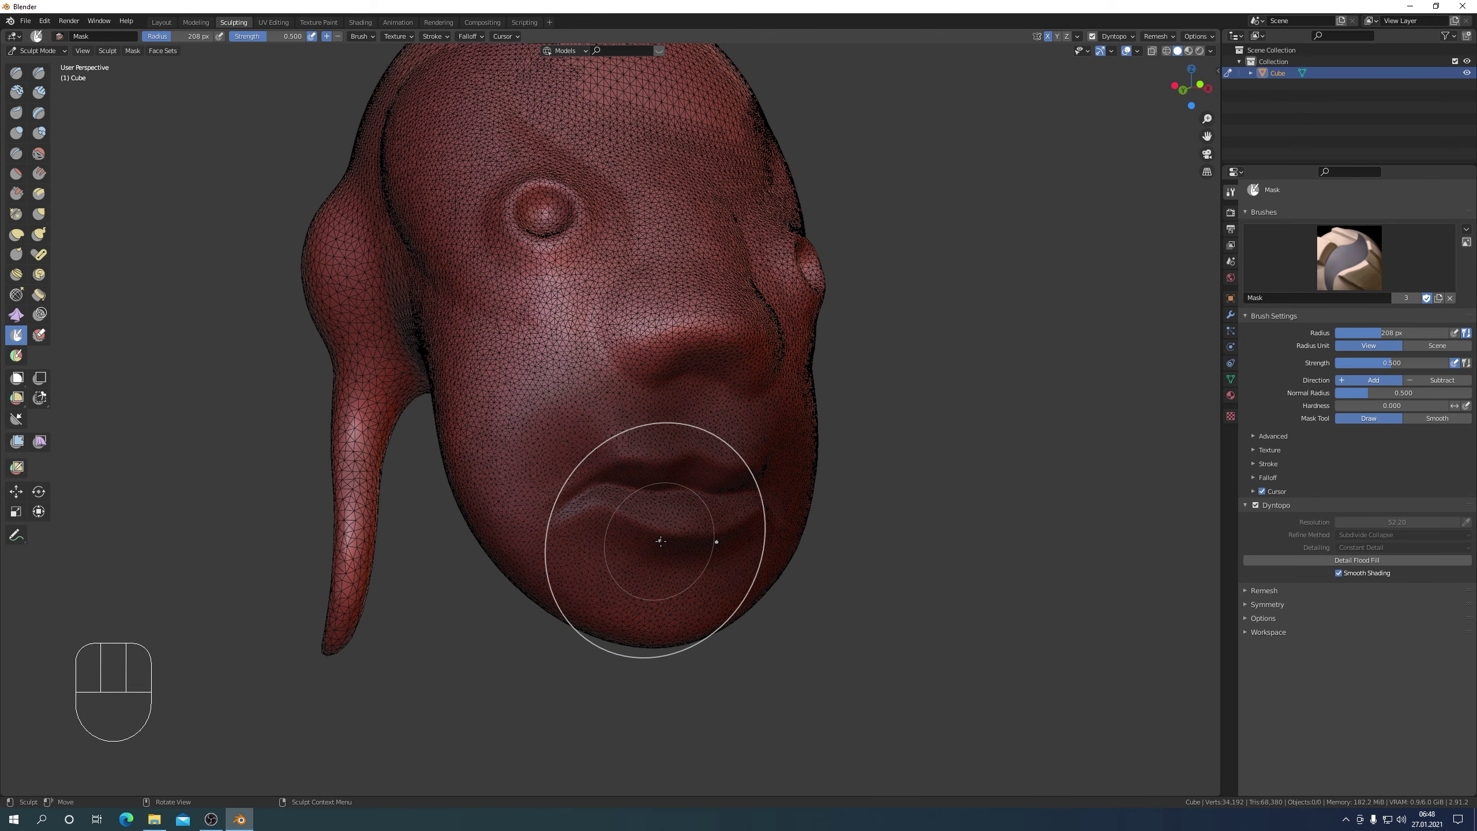
- Erase the excess mask from the cheek, jaw and side of the face with the inverted Mask brush
middle_click_drag(659, 544, 980, 447)
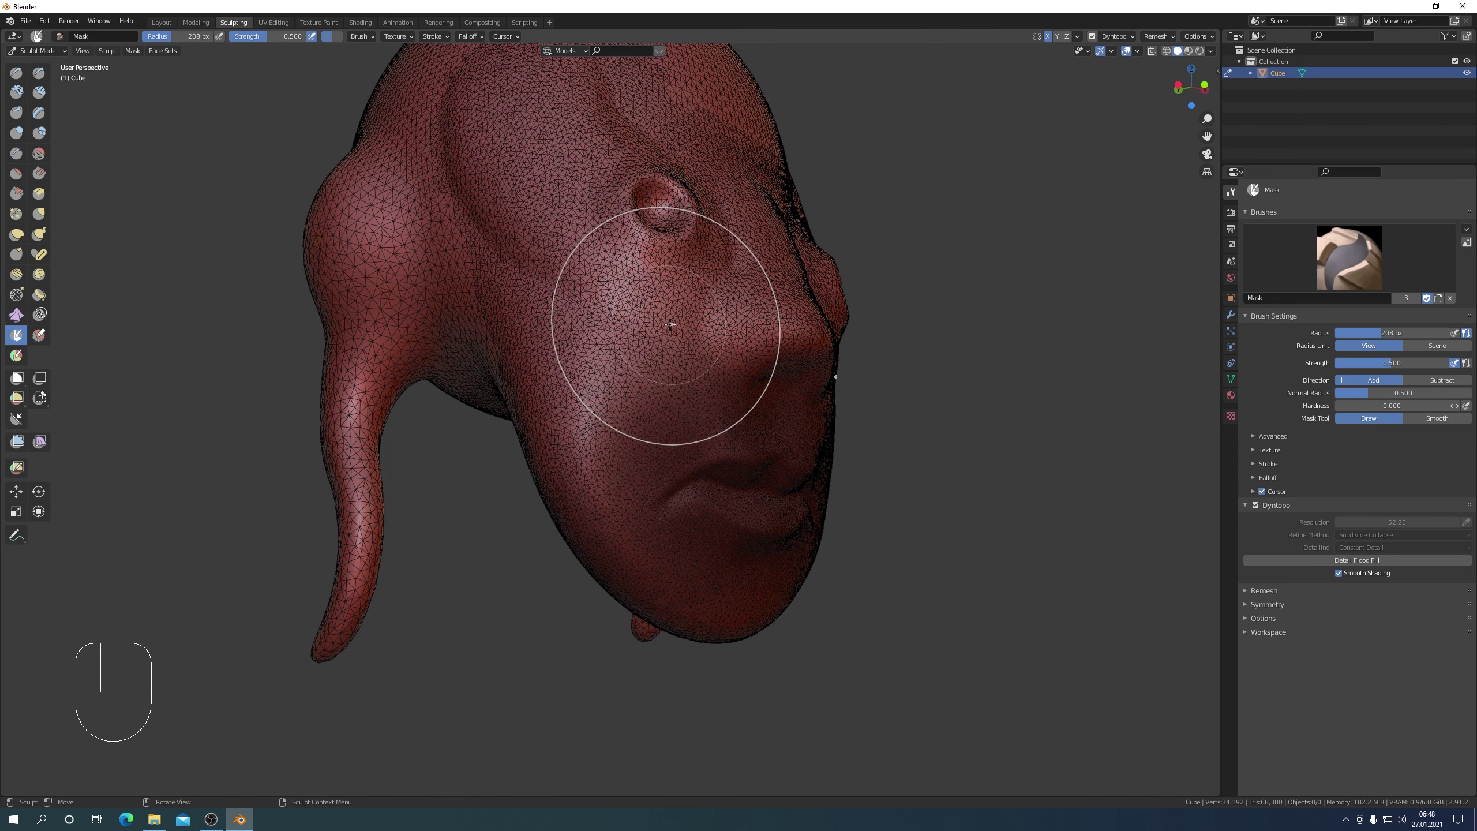
left_click_drag(671, 325, 615, 392, "ctrl")
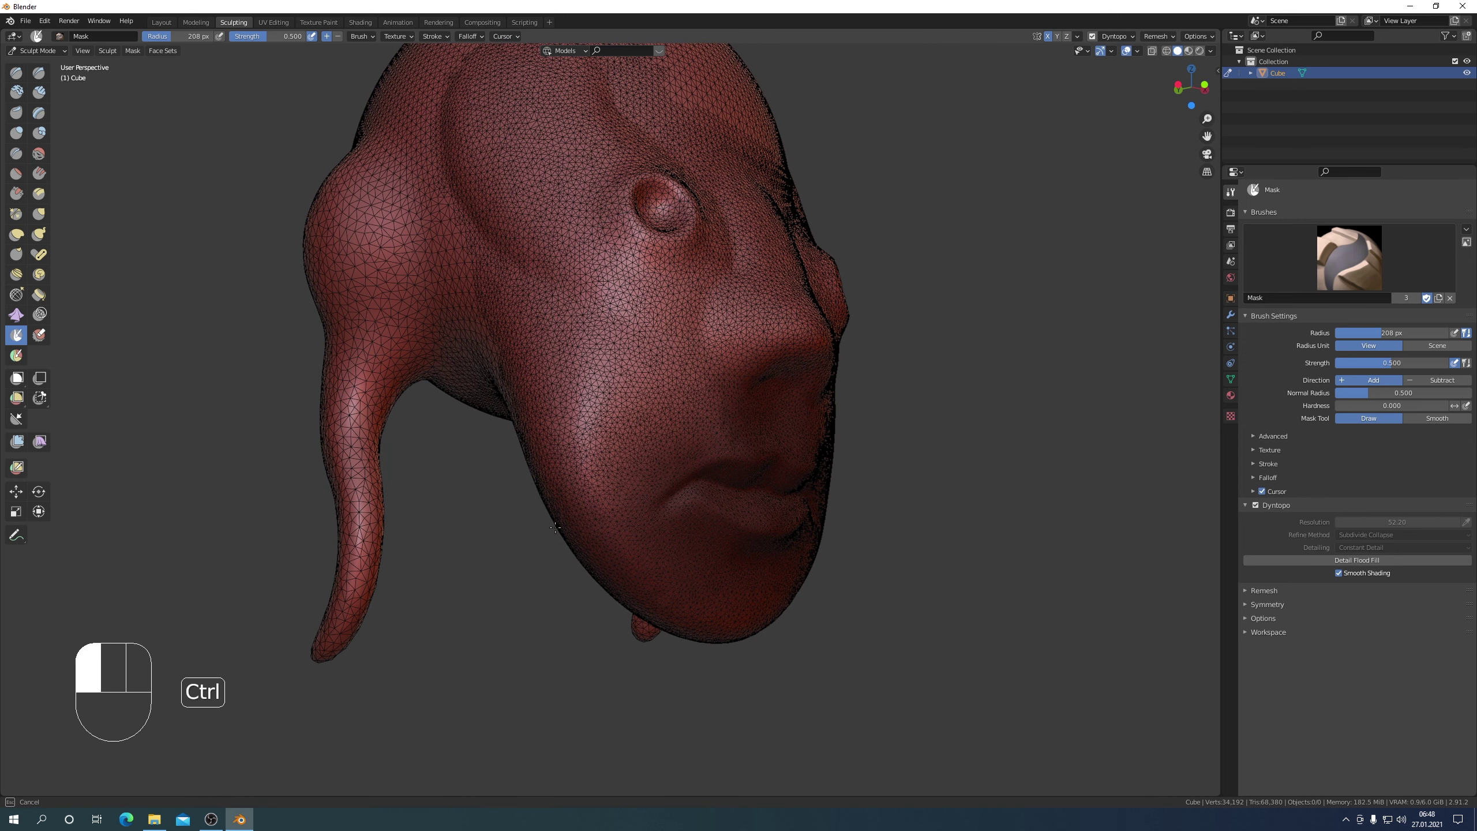
left_click_drag(886, 571, 947, 561, "ctrl")
mouse_move(947, 561)
middle_mouse_down()
mouse_move(884, 528)
mouse_move(686, 504)
middle_mouse_up()
scroll(674, 502, "up", 1)
left_click_drag(603, 469, 605, 541, "ctrl")
- Strengthen the mask on the upper lip area below the nose and across the lower lip
middle_click_drag(606, 544, 718, 533, "ctrl")
scroll(710, 524, "up", 6)
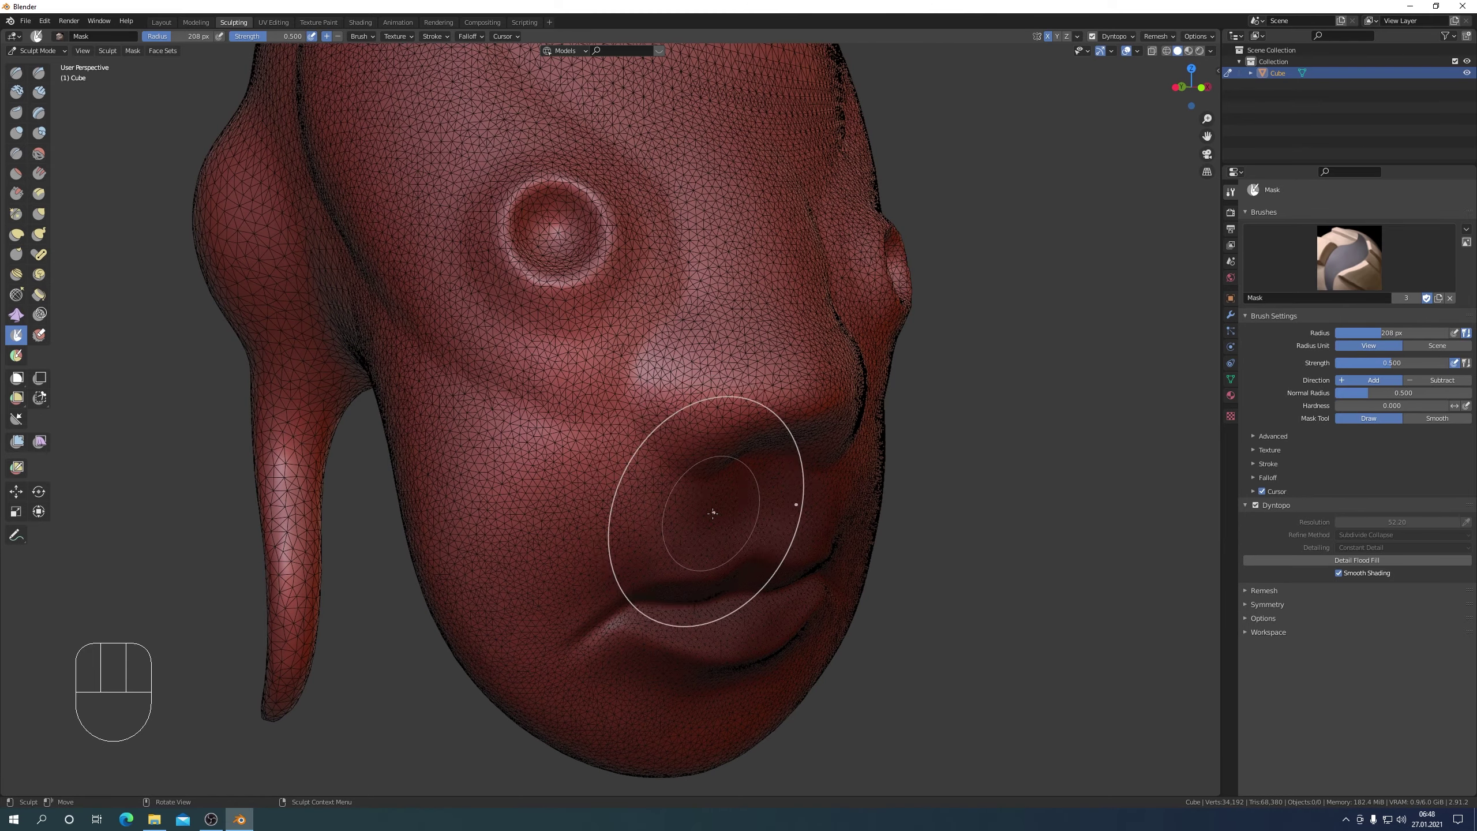
left_click_drag(645, 491, 576, 504)
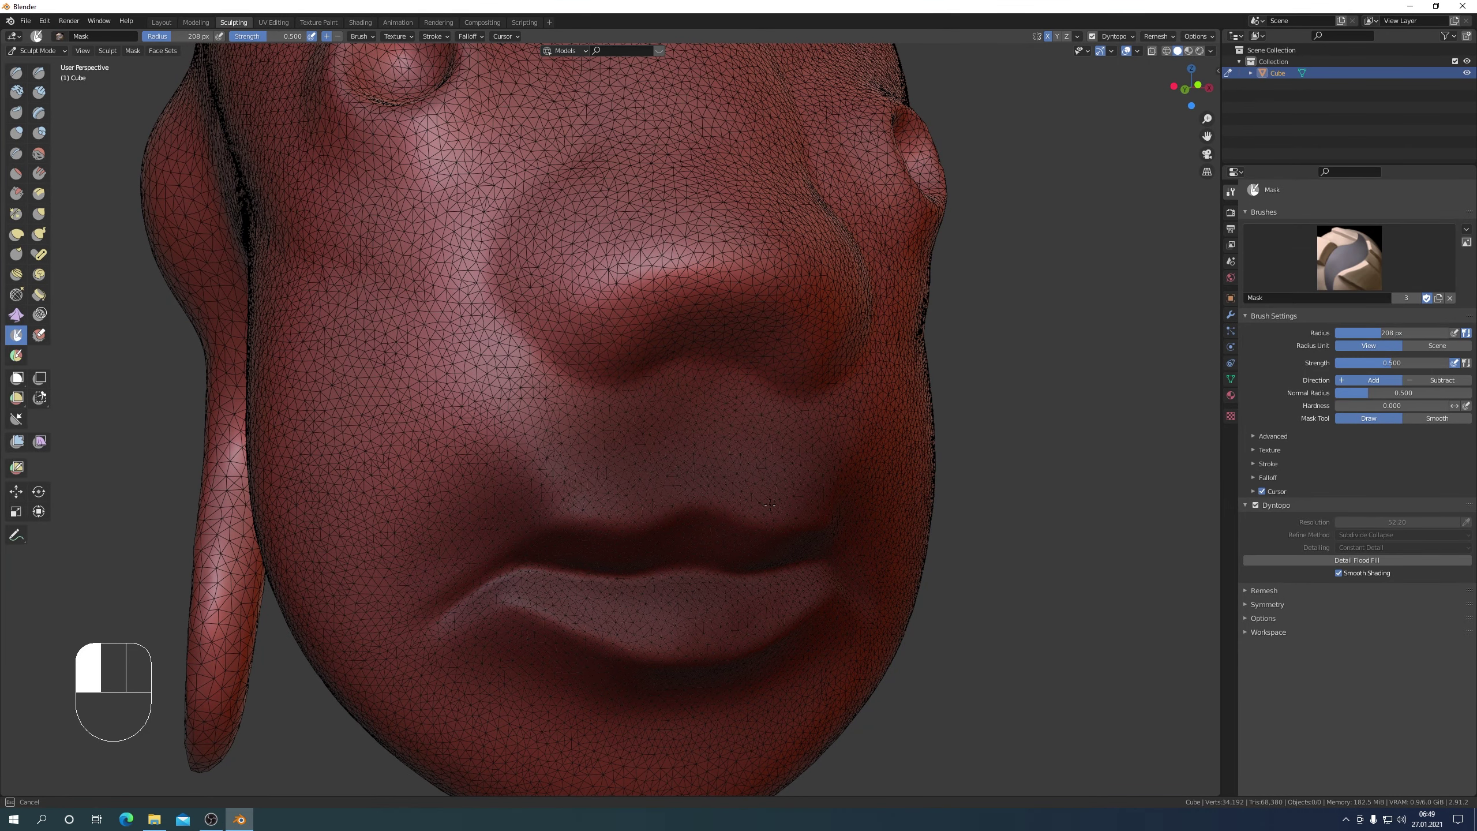
left_click_drag(725, 623, 636, 627)
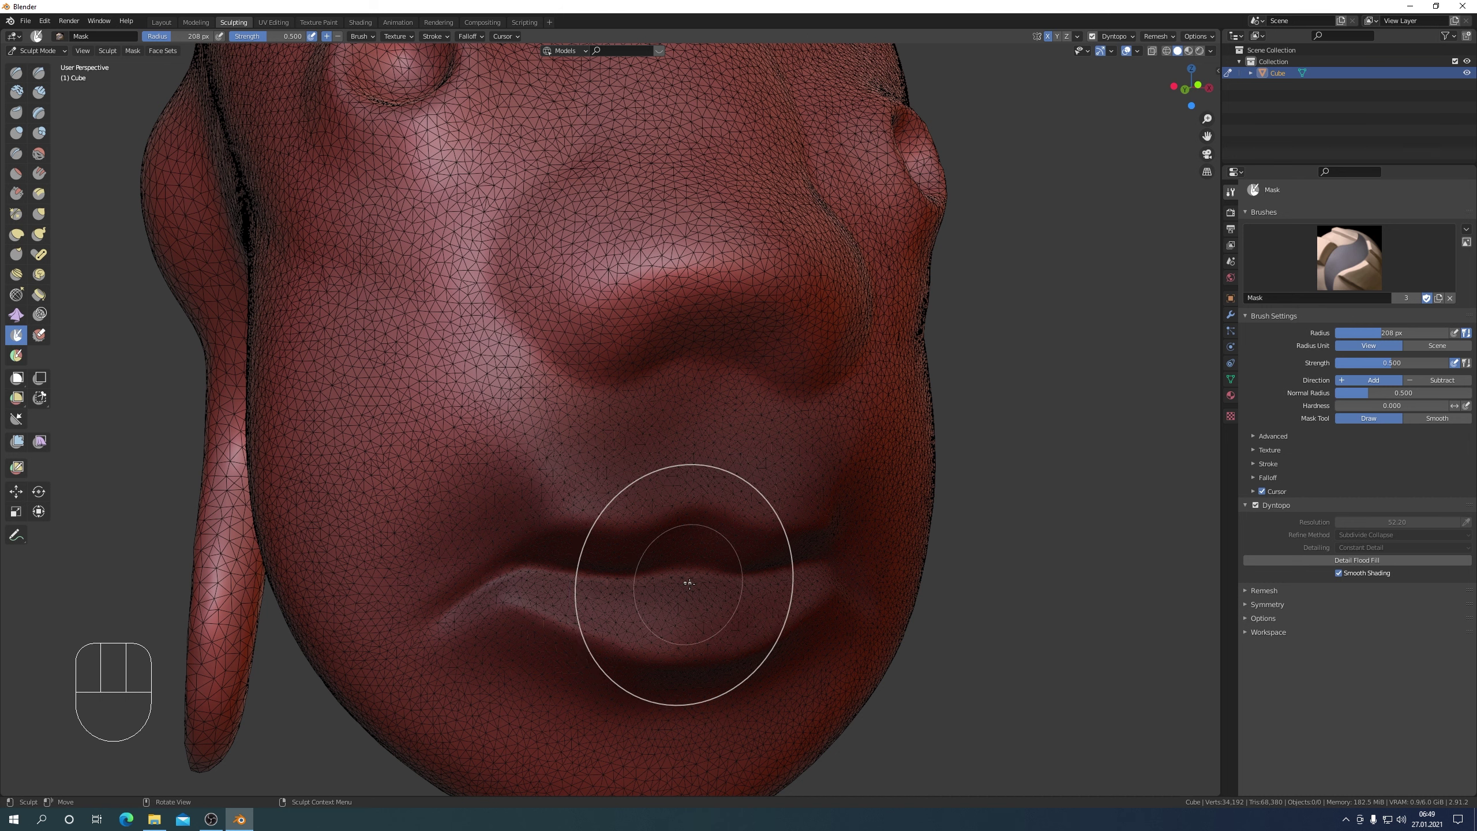
- Invert the mask so the mouth area is editable and reinforce it over the nose and the side of the cheek
key("ctrl+i")
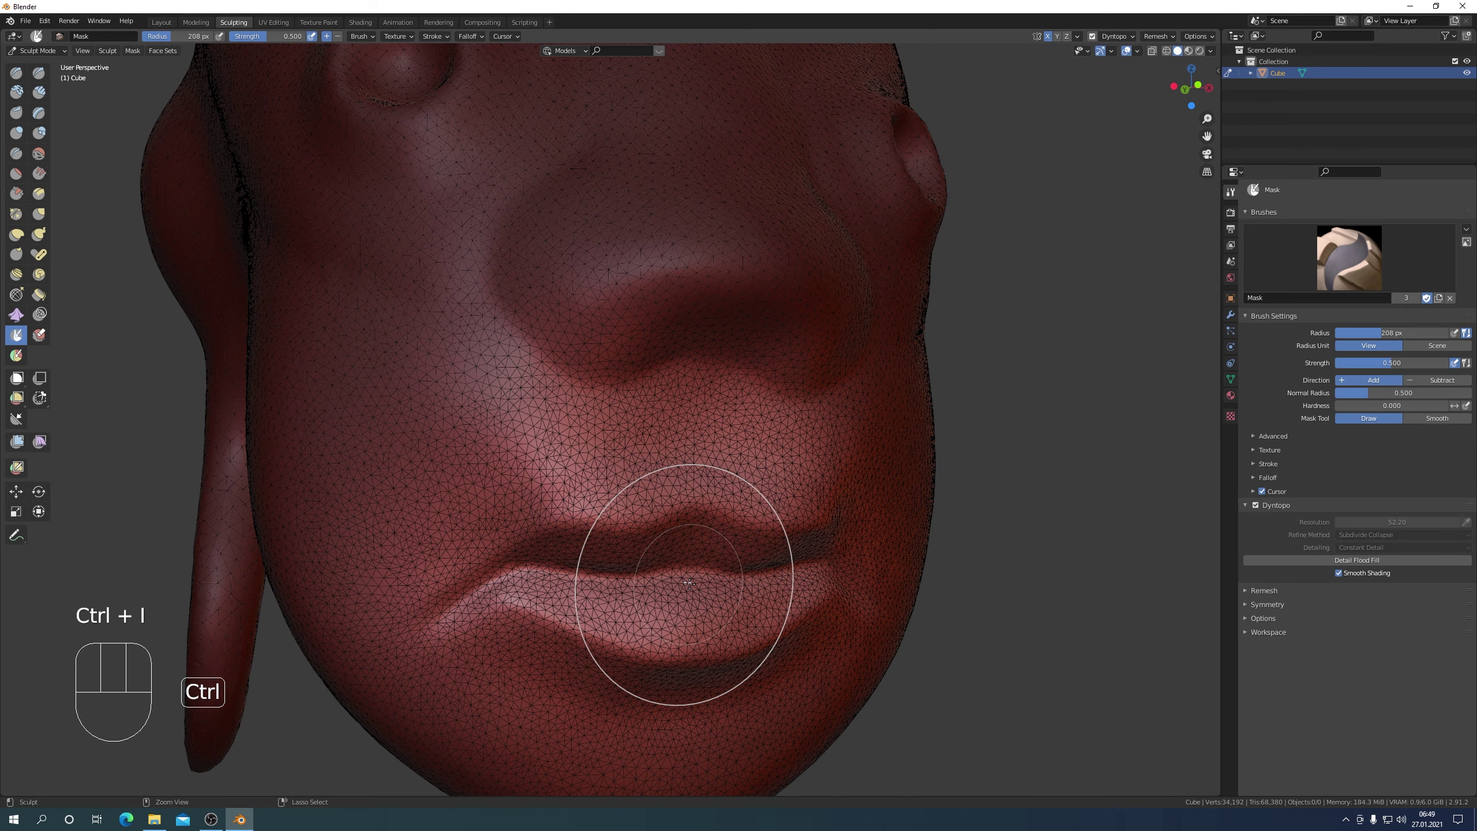
scroll(689, 583, "down", 5)
scroll(541, 405, "up", 5)
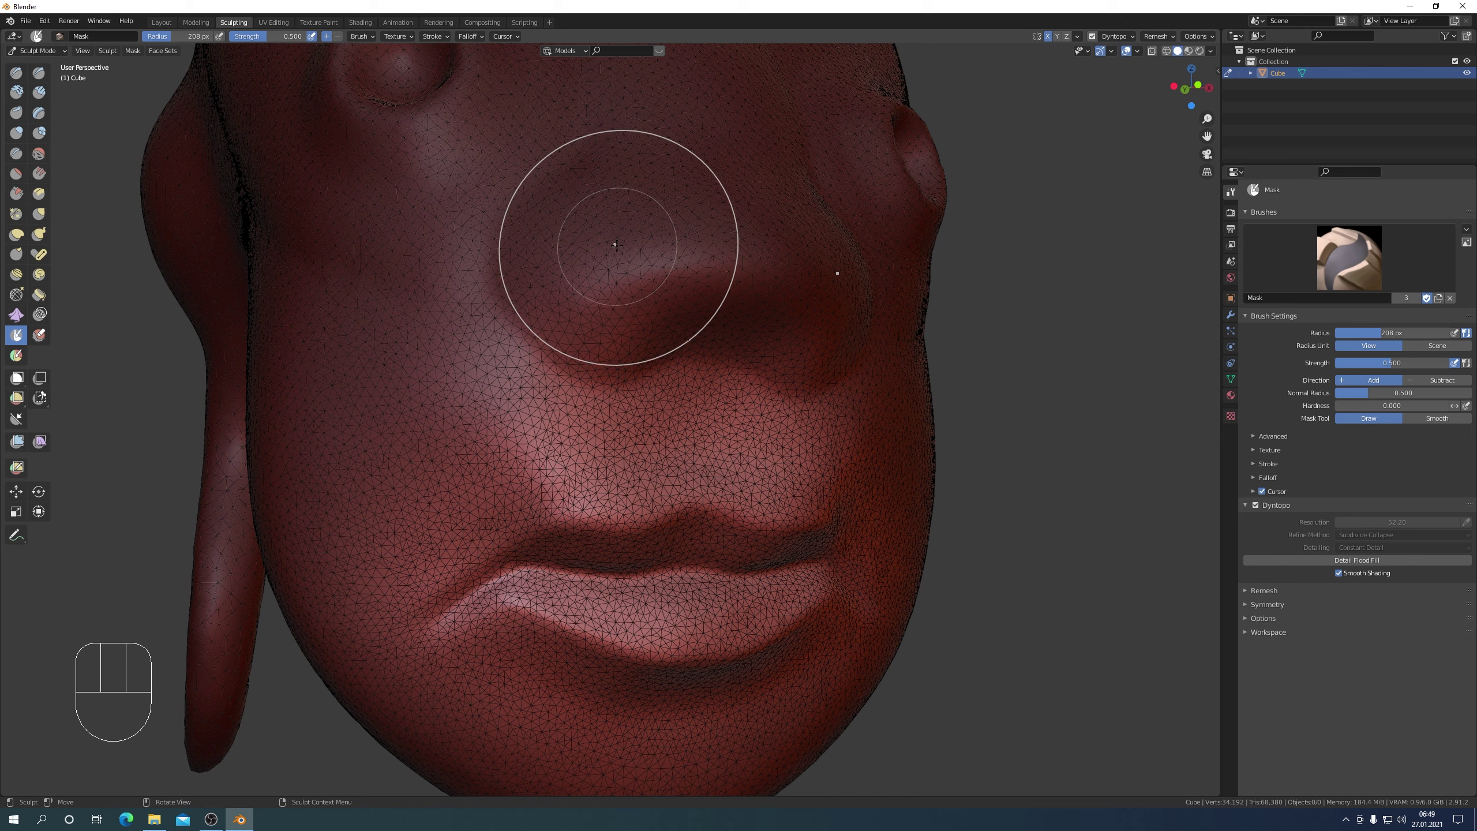
left_click_drag(610, 238, 605, 296)
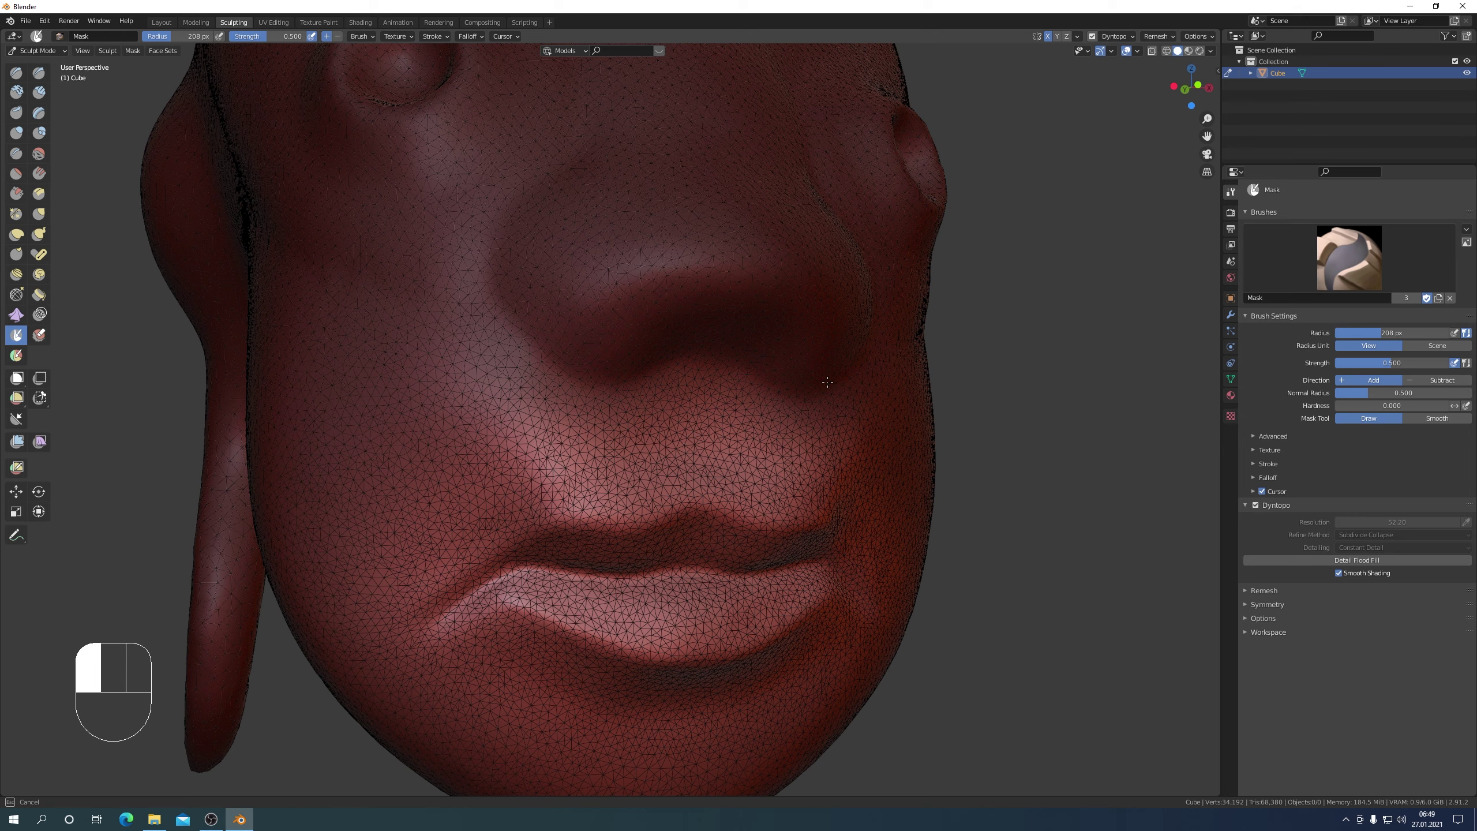
left_click_drag(852, 386, 869, 400)
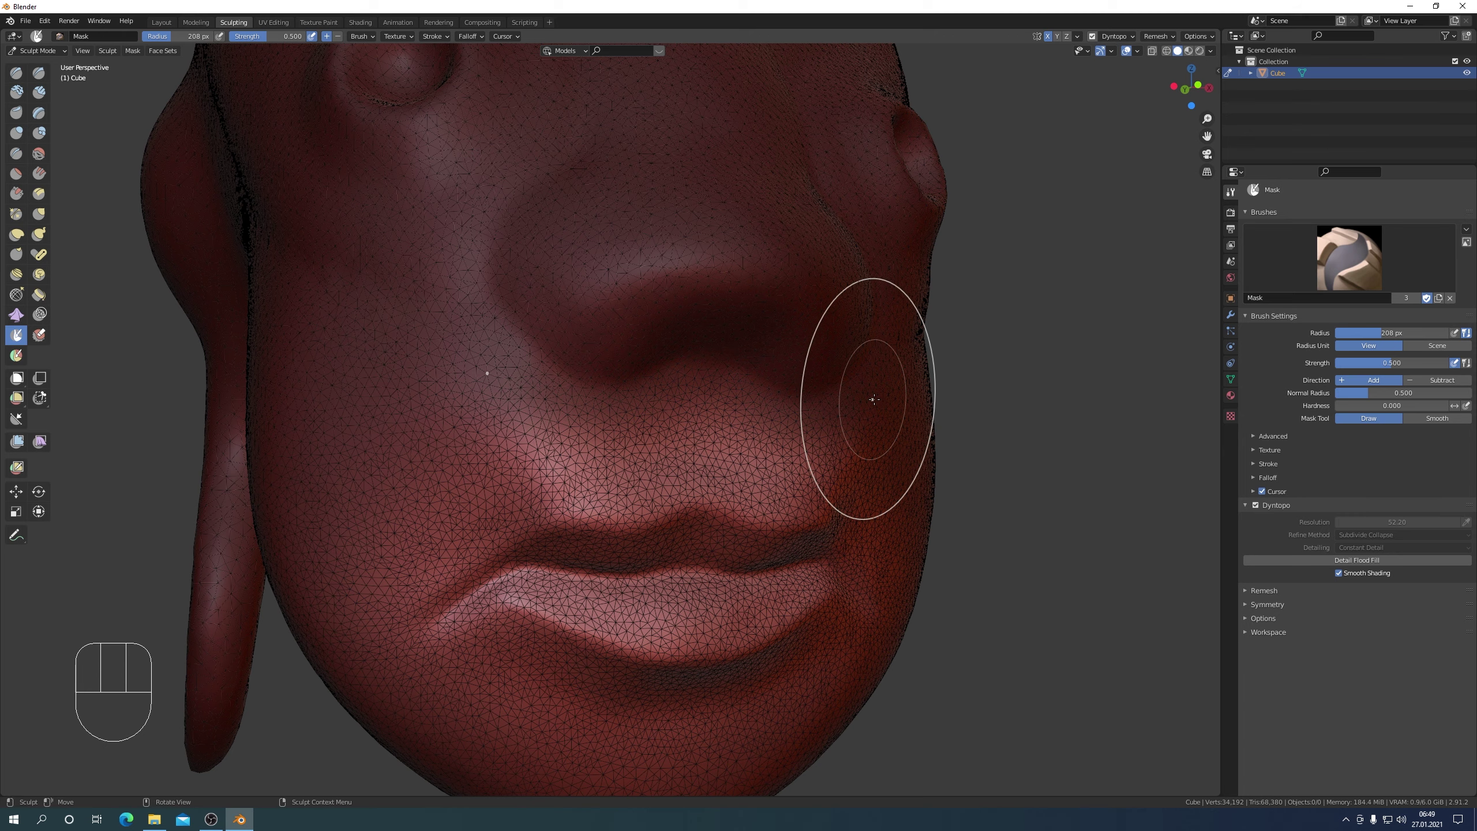
- Pull the unmasked lips forward in the side view with the Snake Hook brush
scroll(864, 403, "down", 5)
middle_click_drag(812, 428, 862, 438)
scroll(780, 488, "up", 2)
middle_click_drag(654, 490, 721, 501)
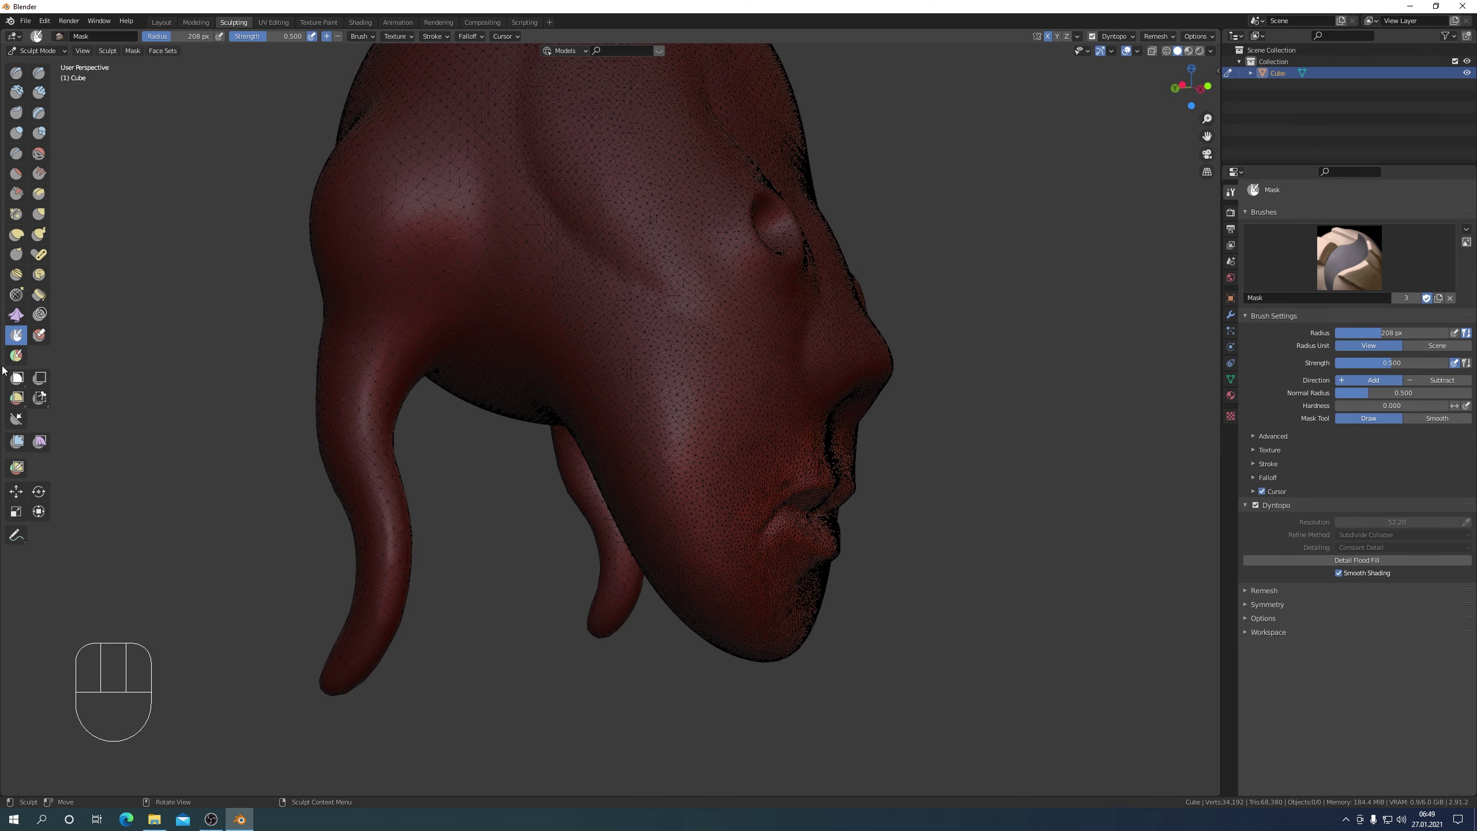
left_click(39, 237)
scroll(968, 581, "down", 2)
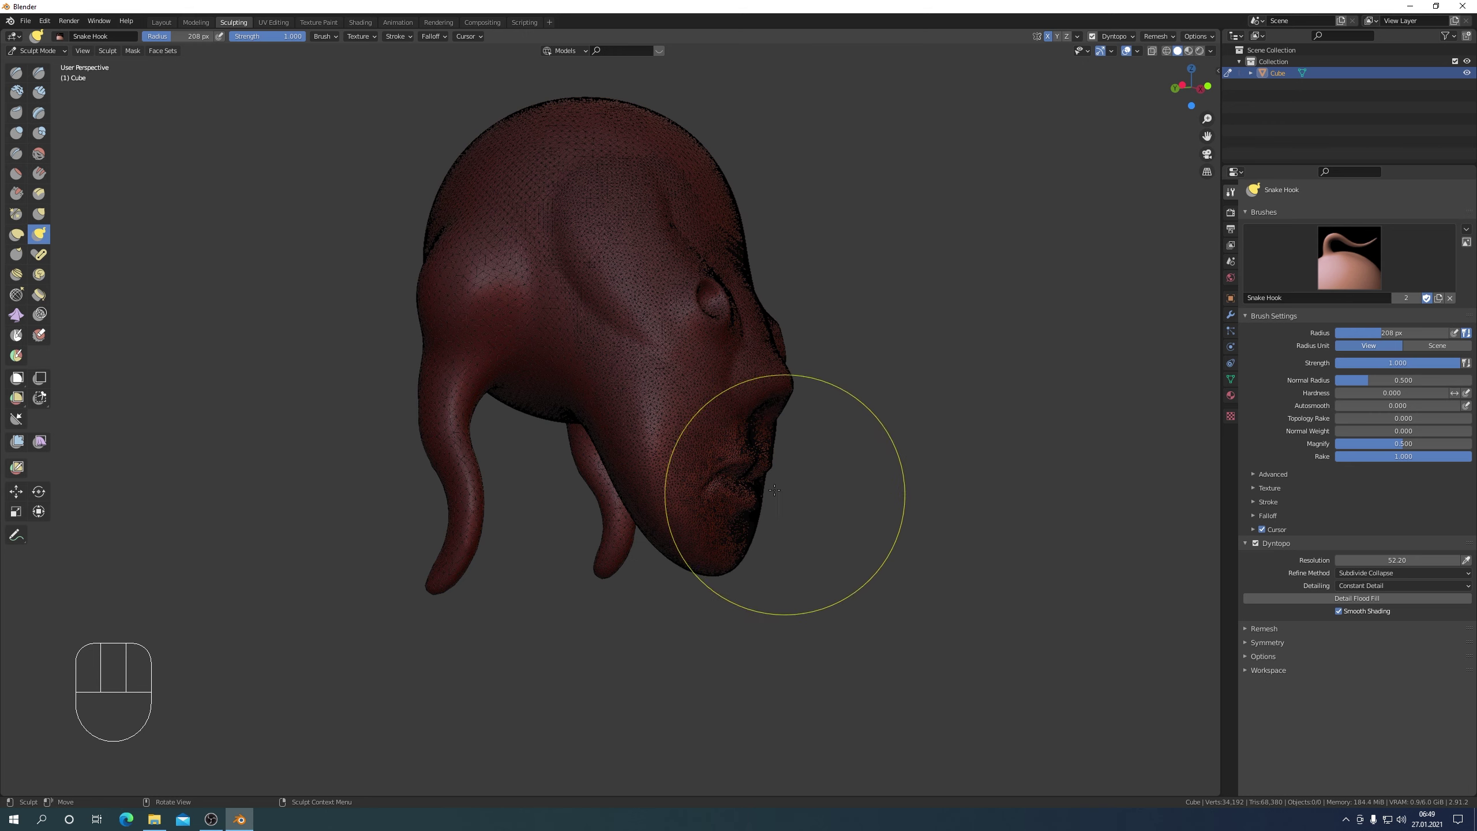
left_click_drag(762, 486, 786, 495)
- Try another Snake Hook pull on the mouth from the front and undo that stroke
middle_click_drag(867, 538, 752, 544)
mouse_move(646, 532)
left_mouse_down()
mouse_move(633, 494)
mouse_move(652, 479)
mouse_move(648, 526)
mouse_move(668, 547)
left_mouse_up()
mouse_move(686, 561)
middle_mouse_down()
mouse_move(831, 549)
mouse_move(626, 453)
middle_mouse_up()
key("ctrl+z")
- Reshape the corner of the protruding lips from the side with a downward Snake Hook stroke
scroll(604, 452, "up", 3)
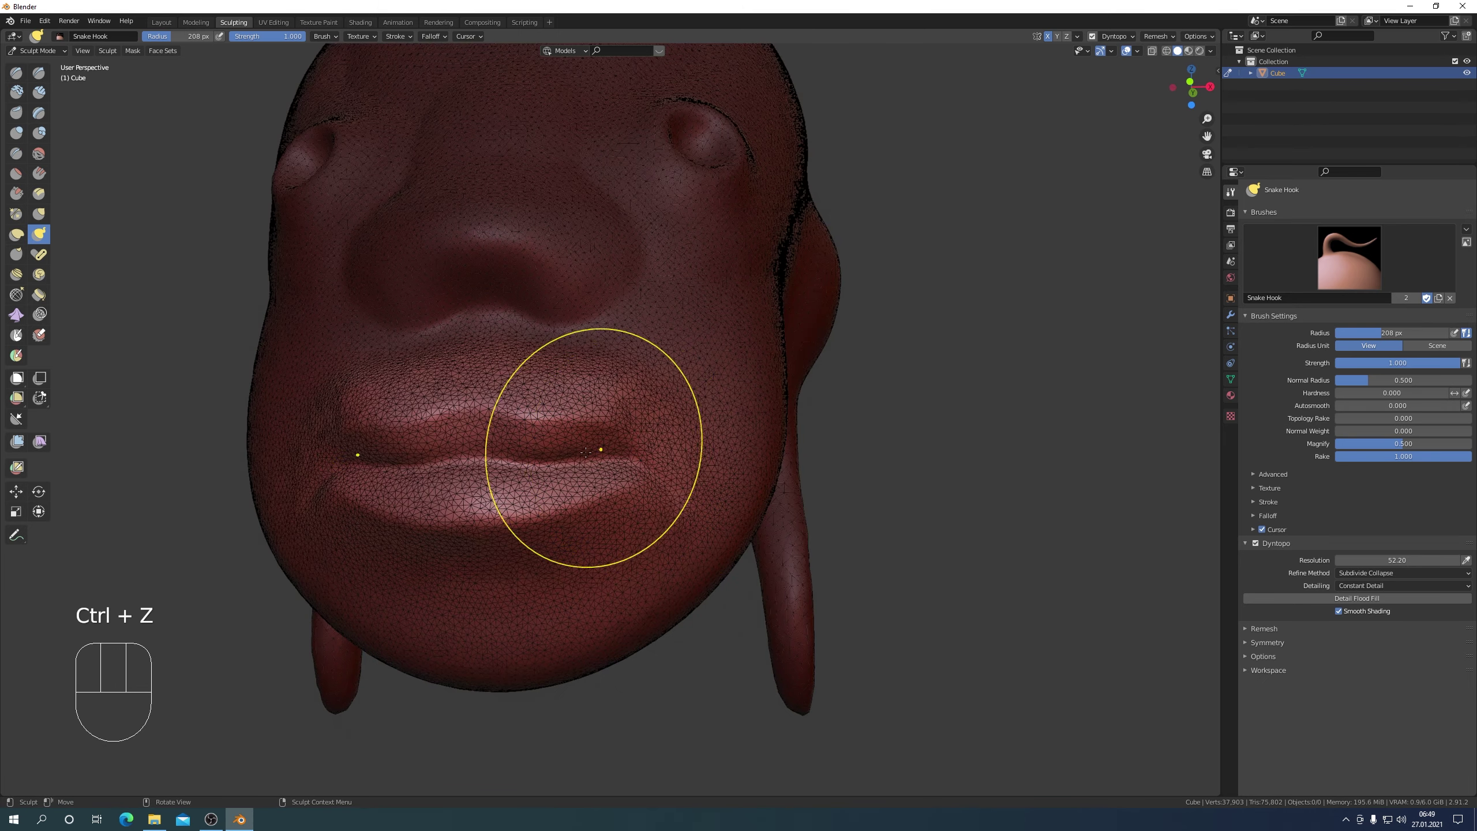
scroll(616, 265, "down", 3)
mouse_move(616, 265)
middle_mouse_down()
mouse_move(682, 348)
mouse_move(721, 454)
middle_mouse_up()
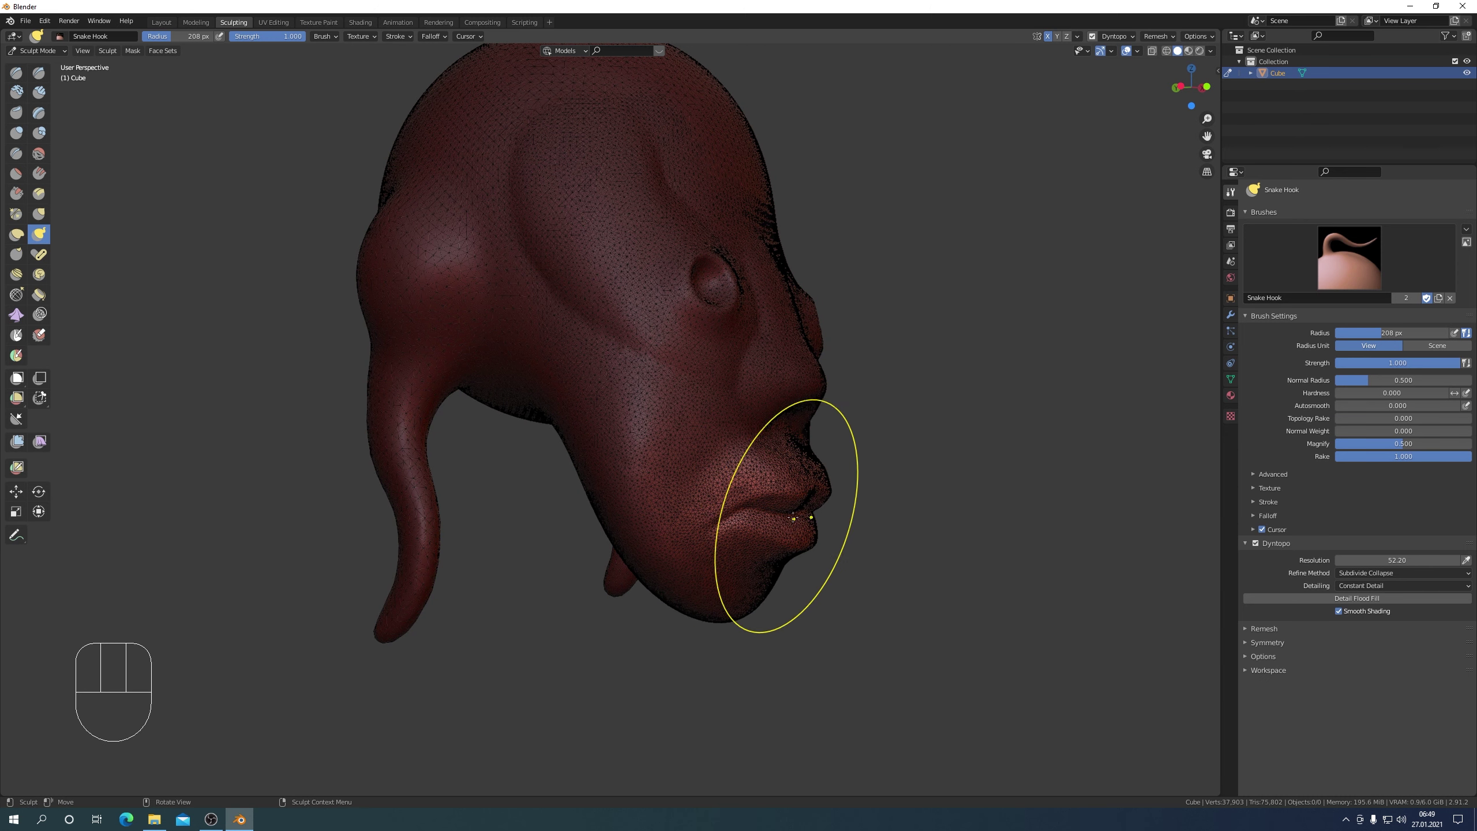
mouse_move(793, 518)
left_mouse_down()
mouse_move(814, 522)
mouse_move(792, 550)
left_mouse_up()
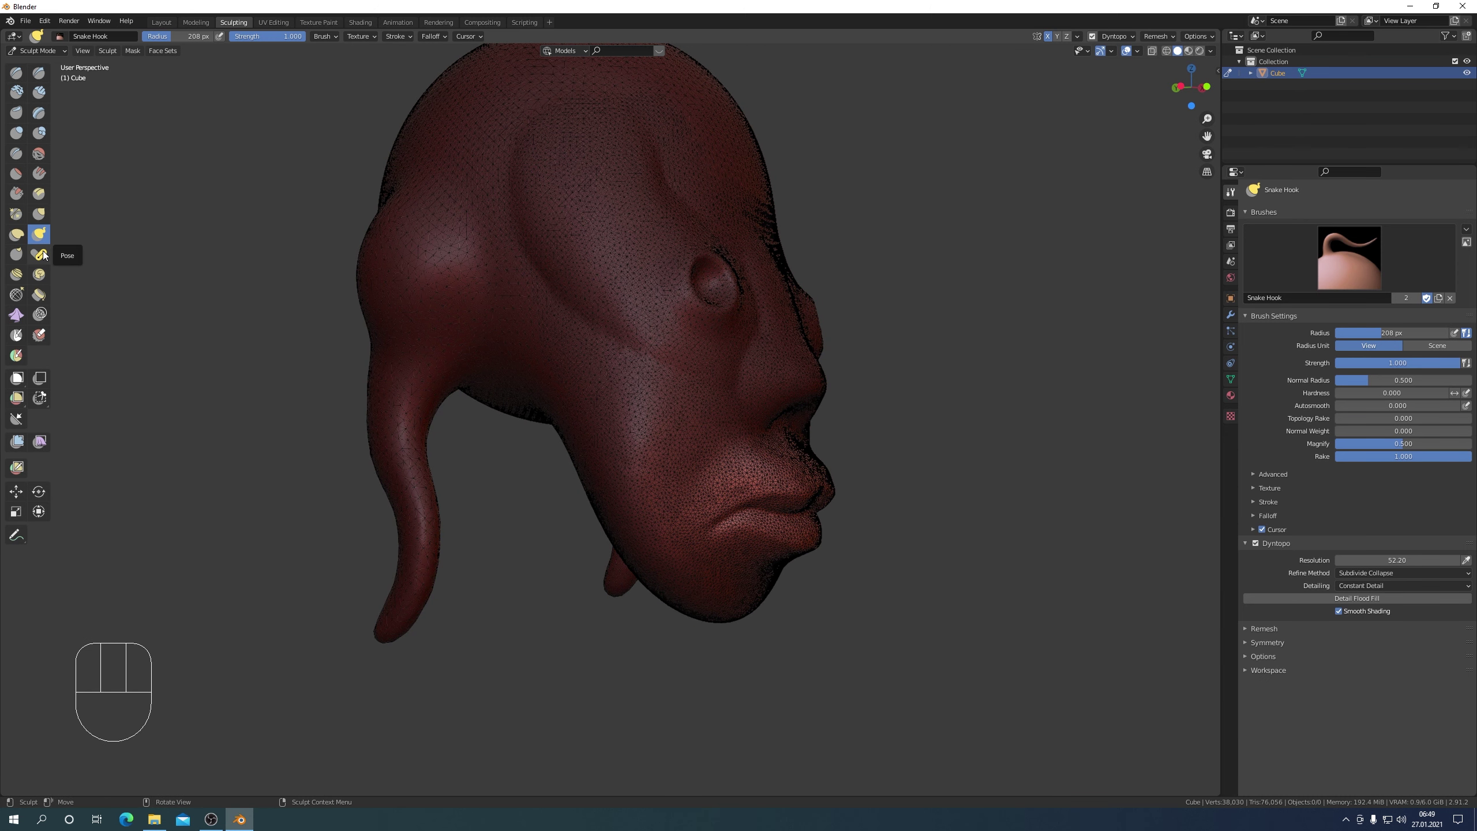
- Set the Elastic Deform brush's deformation to Twist, twist the mouth area and check it from the front
left_click(17, 234)
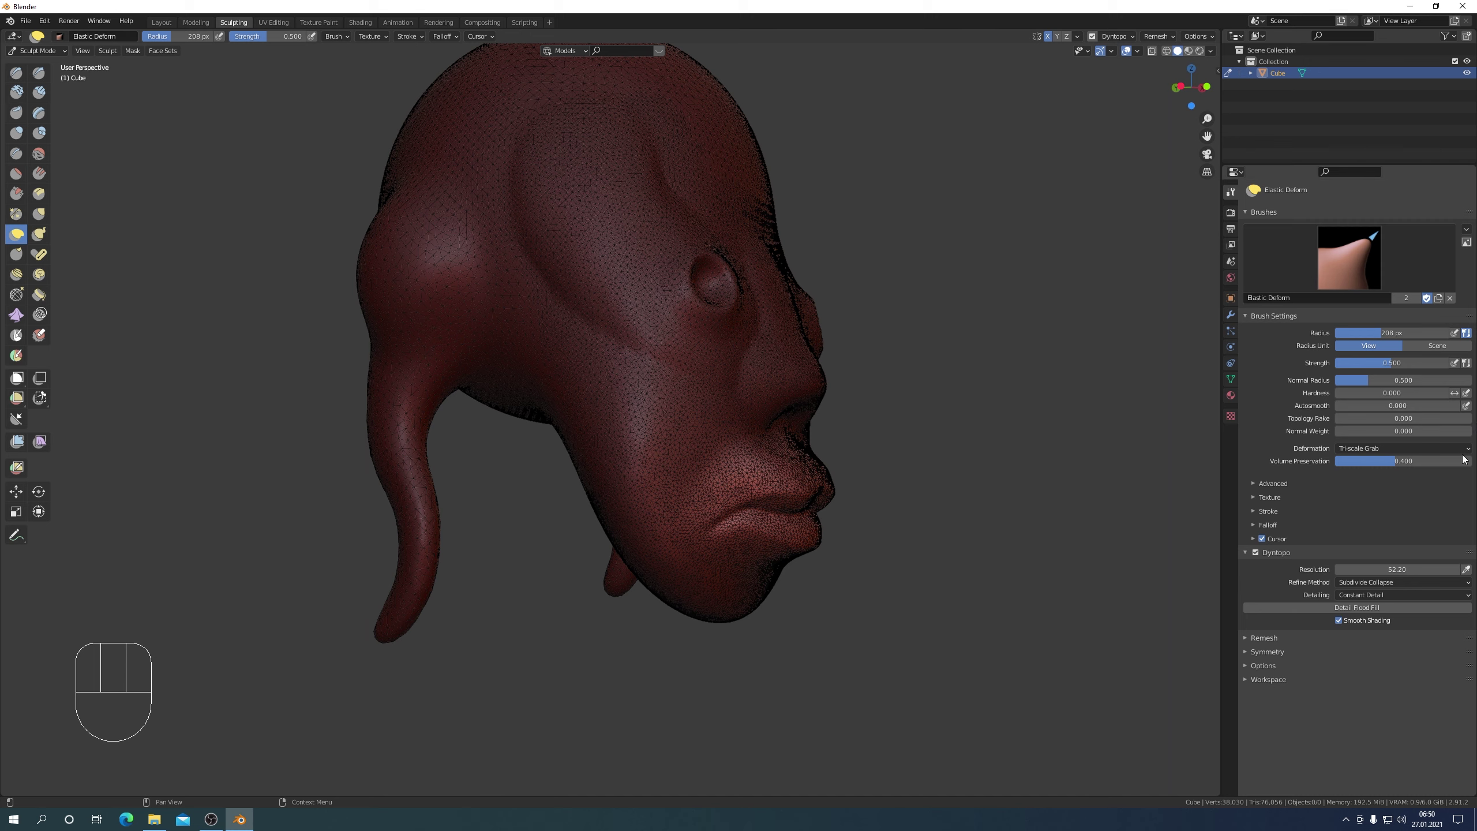
mouse_move(1467, 452)
left_mouse_down()
mouse_move(1409, 464)
mouse_move(1343, 515)
left_mouse_up()
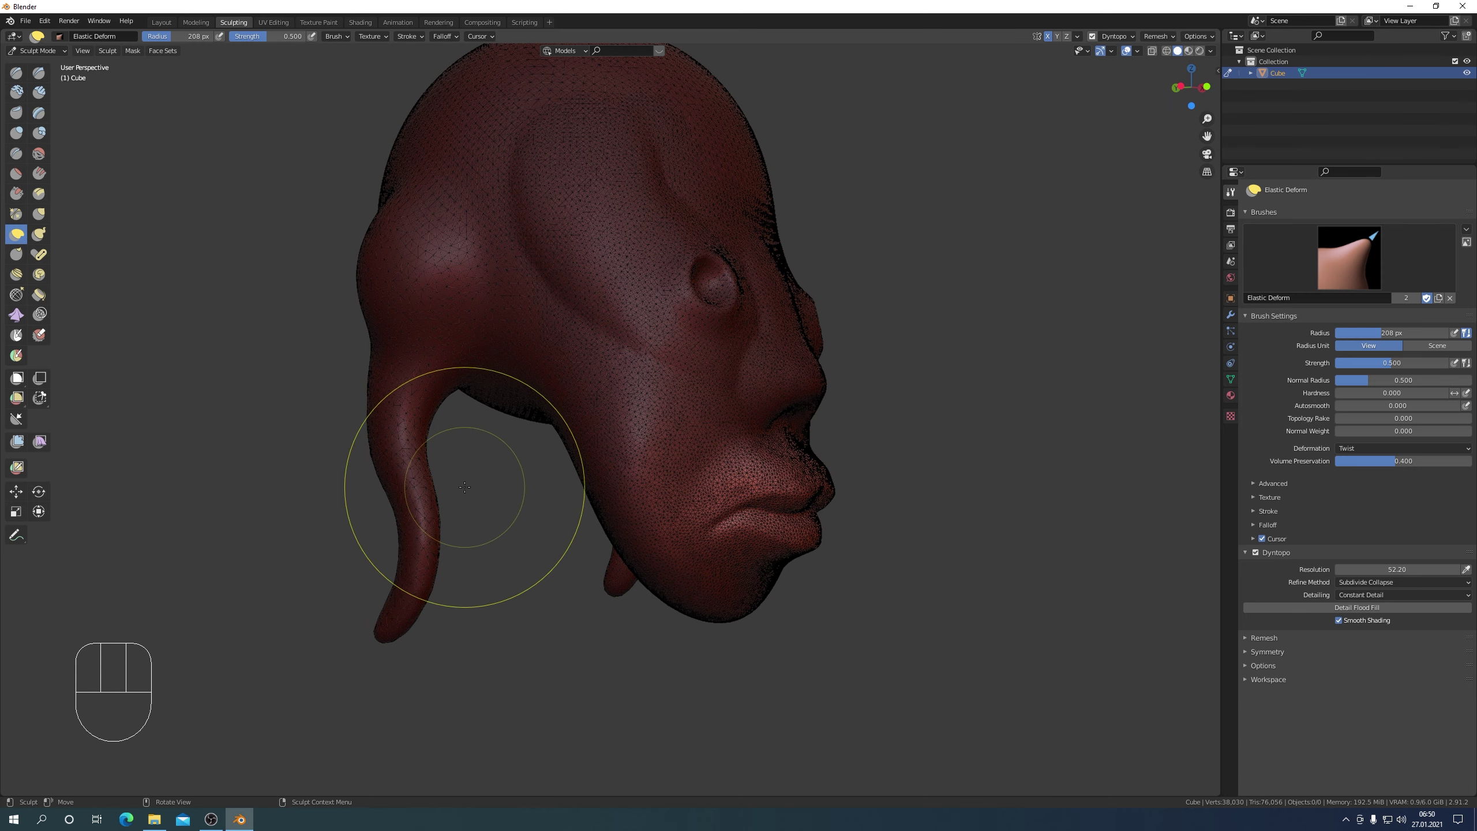
mouse_move(723, 519)
left_mouse_down()
mouse_move(765, 593)
mouse_move(734, 580)
left_mouse_up()
mouse_move(930, 545)
middle_mouse_down()
mouse_move(866, 561)
mouse_move(916, 489)
mouse_move(861, 503)
middle_mouse_up()
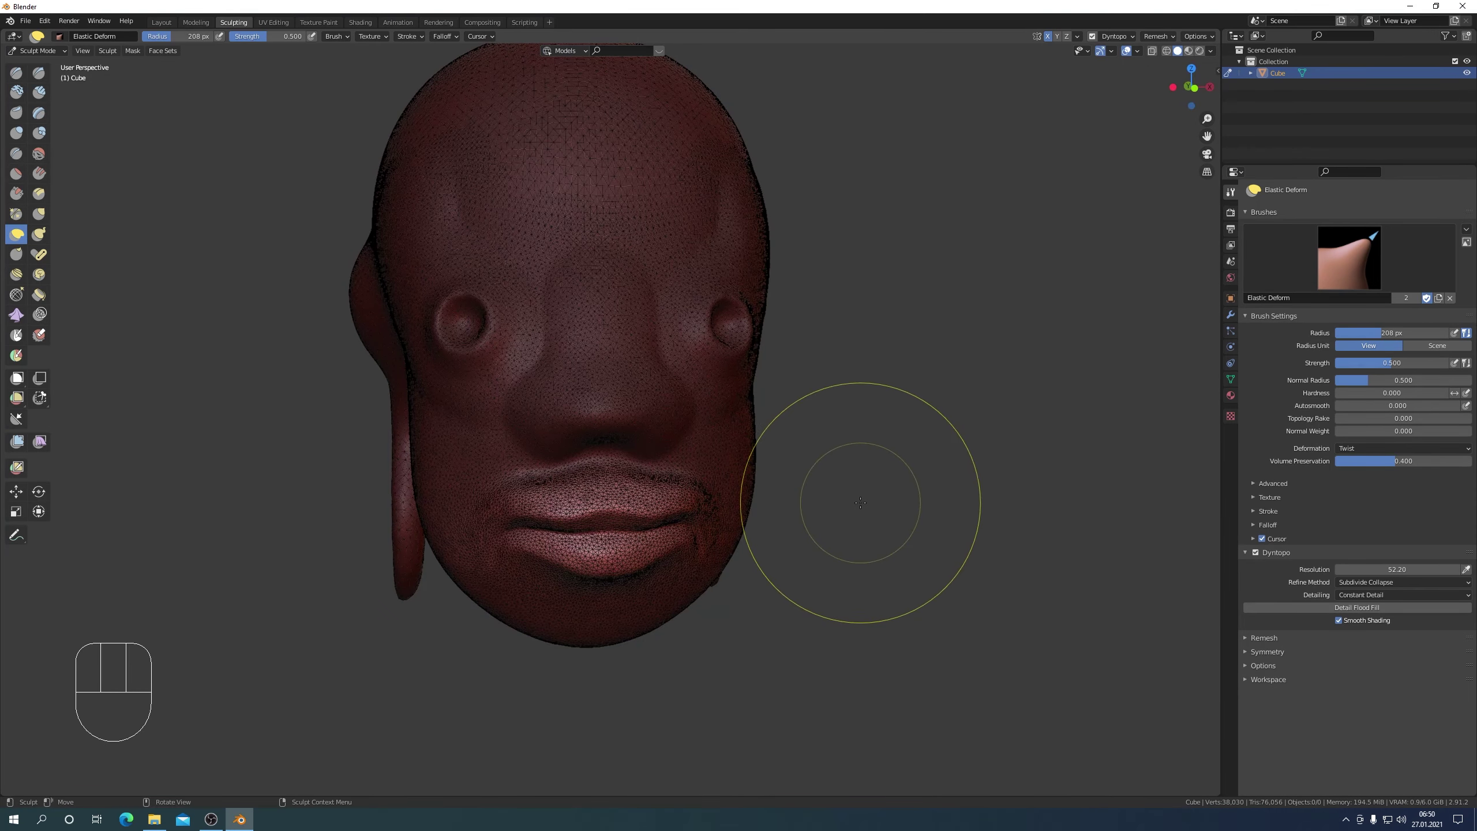
key("KP_1")
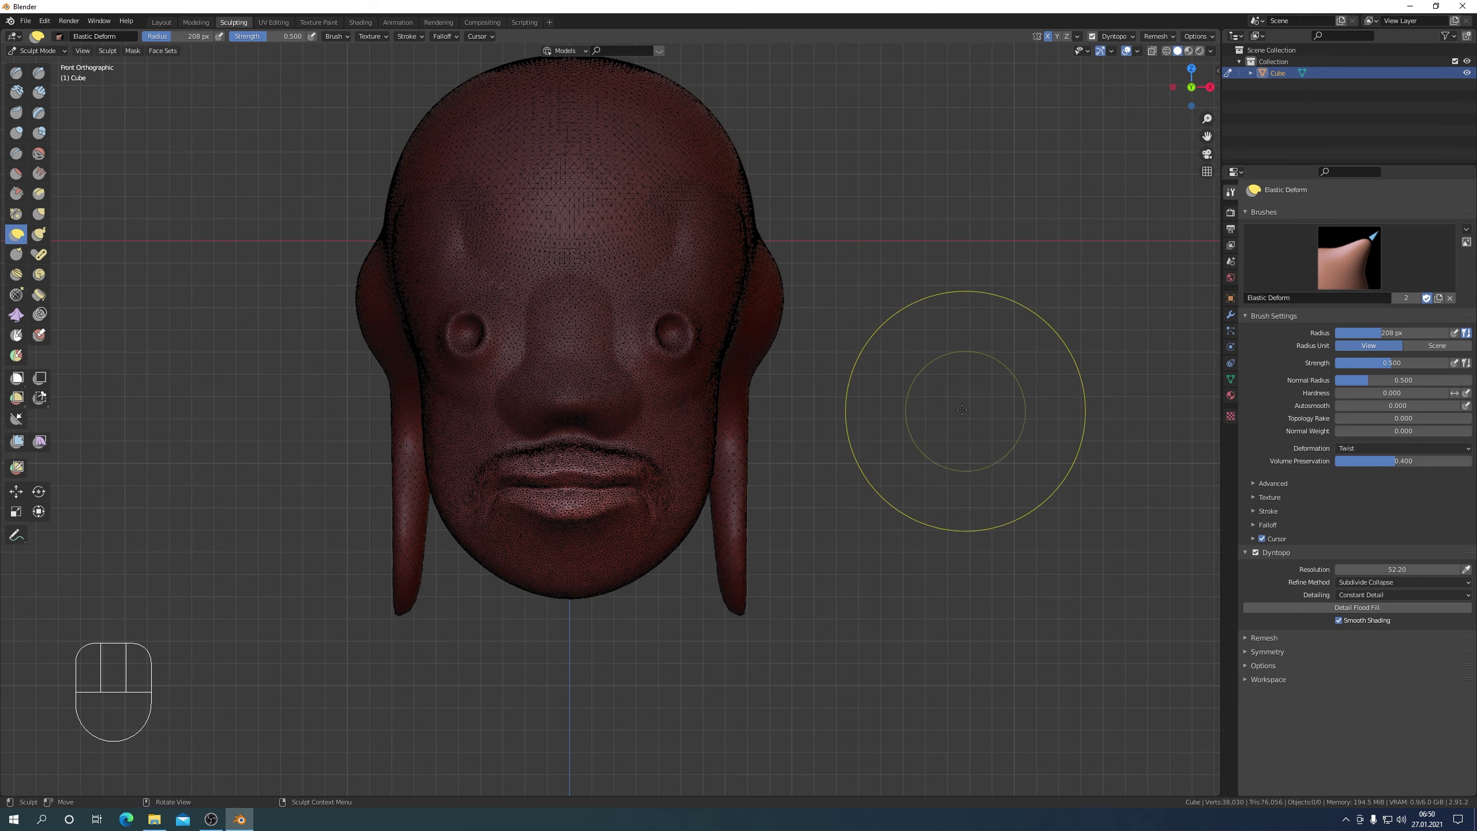
middle_click_drag(920, 393, 933, 380)
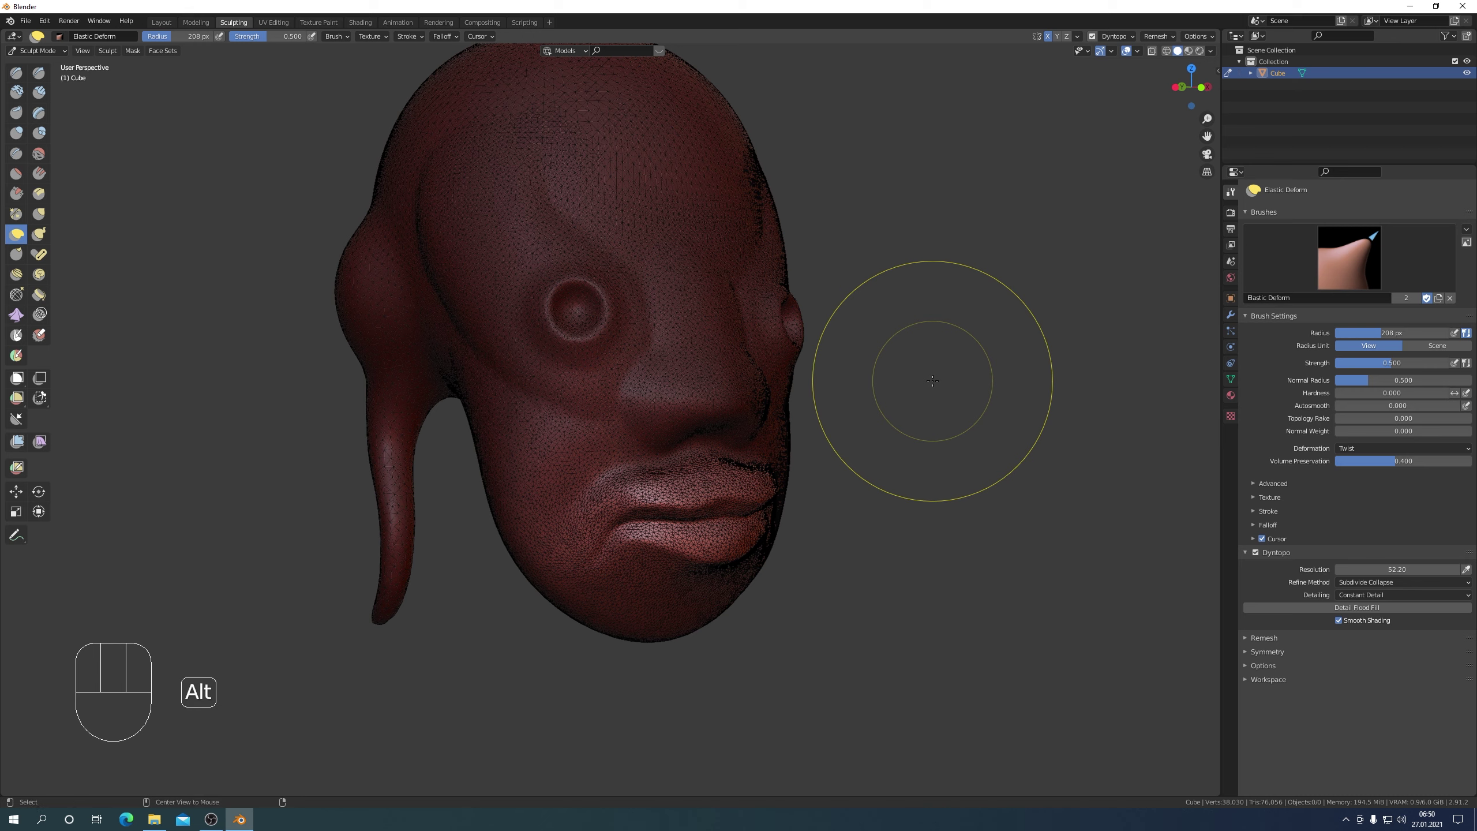
- Clear the mask from the whole head and check the mouth
key("alt+m")
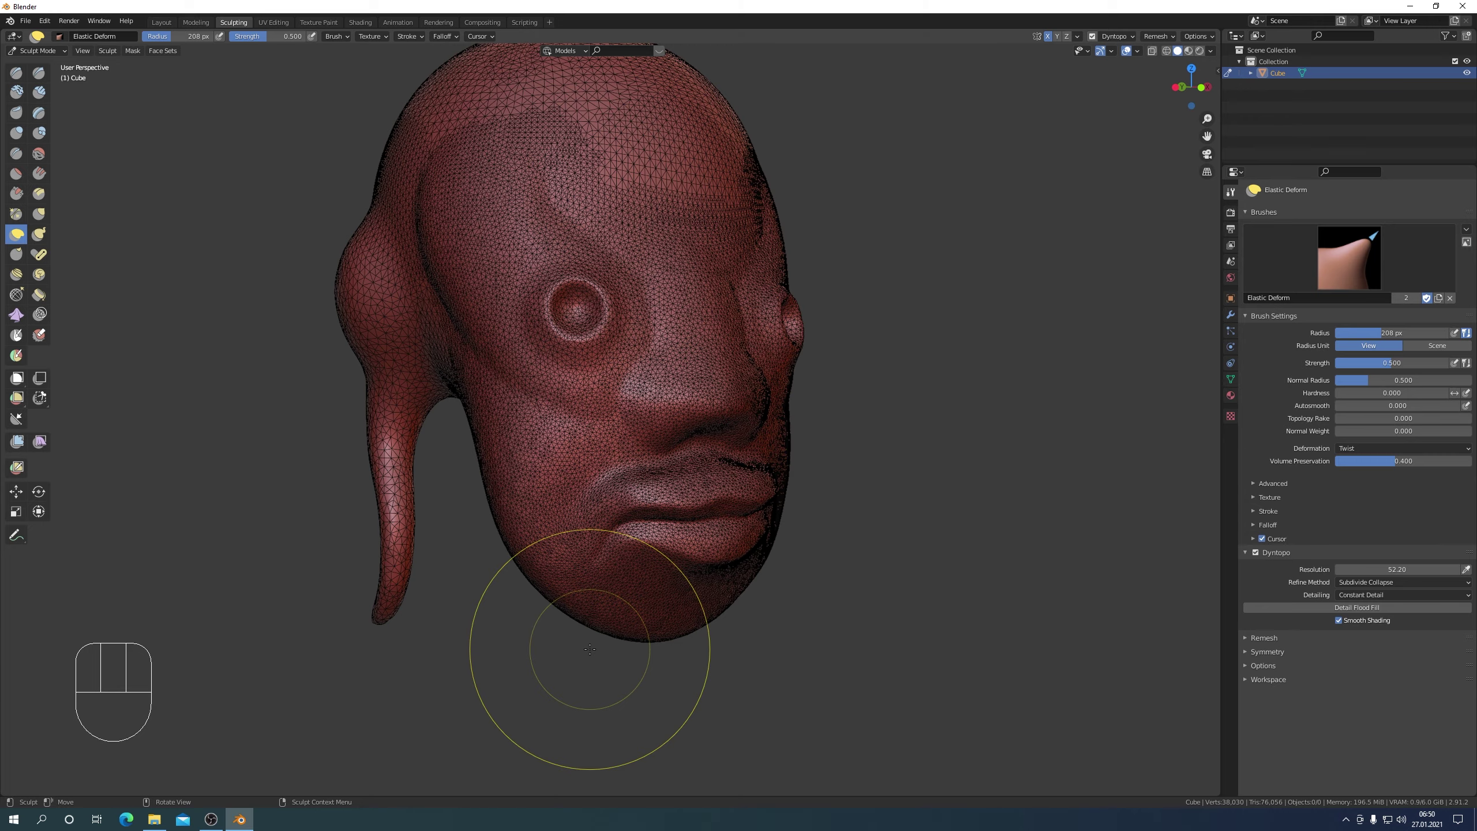
middle_click_drag(742, 478, 738, 508)
scroll(735, 428, "up", 2)
scroll(577, 368, "down", 2)
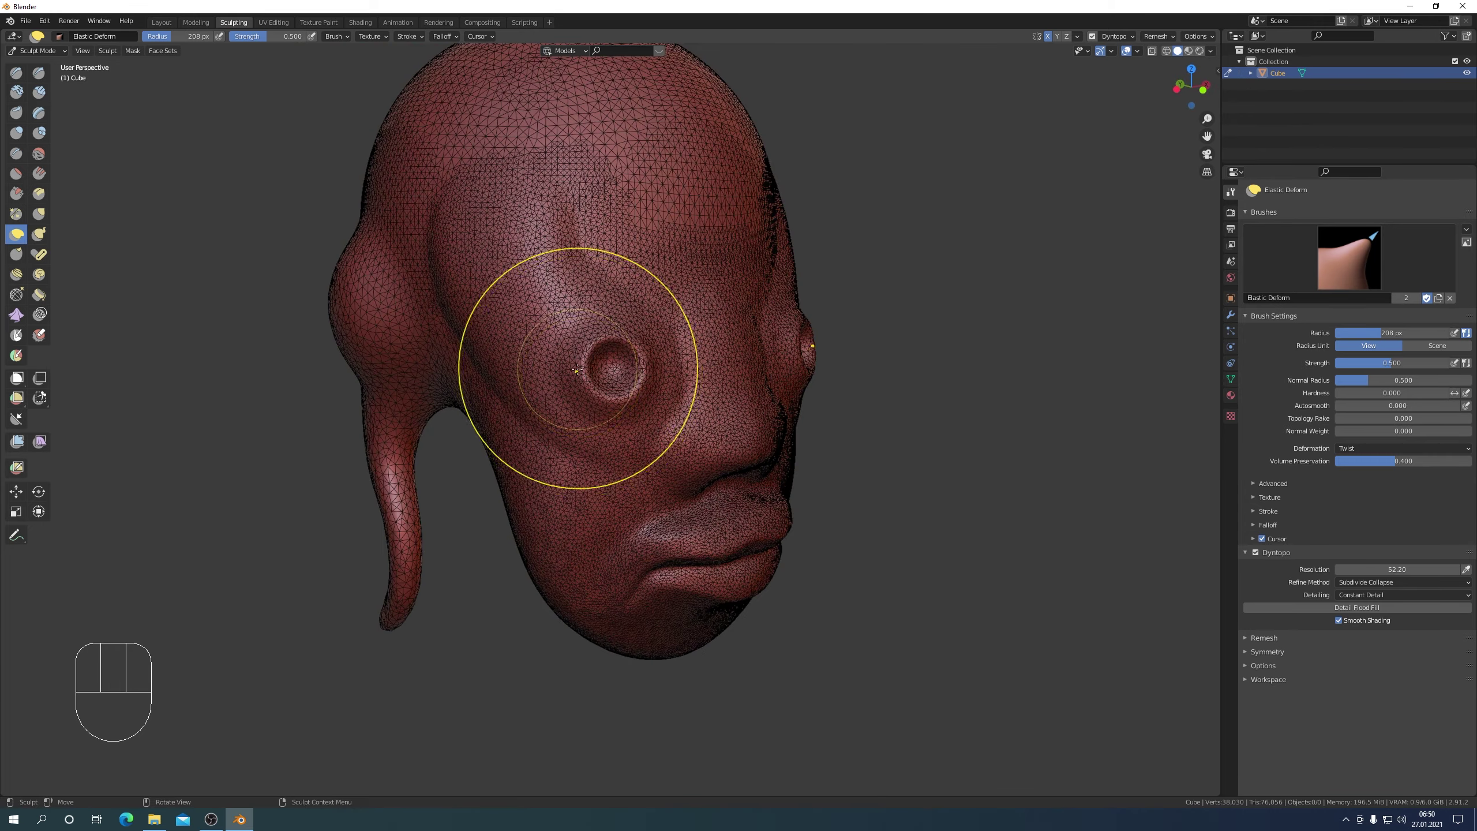
- Curl the lower ends of the hanging tendrils behind the head with the Elastic Deform brush in Twist mode
middle_click_drag(576, 370, 296, 297)
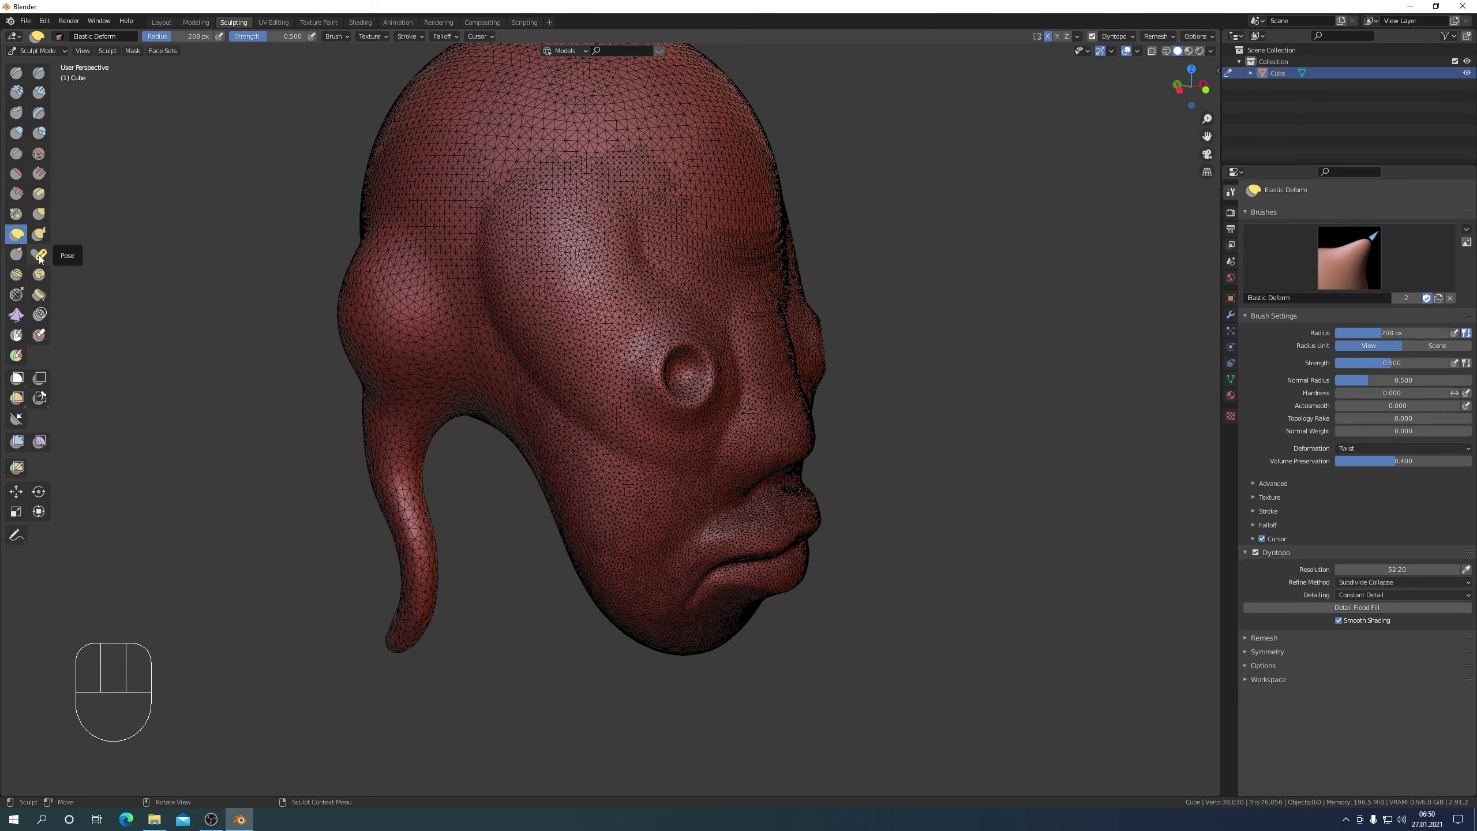
middle_click_drag(552, 405, 505, 398)
mouse_move(388, 617)
middle_mouse_down()
mouse_move(440, 590)
mouse_move(422, 626)
middle_mouse_up()
left_click_drag(445, 587, 344, 698)
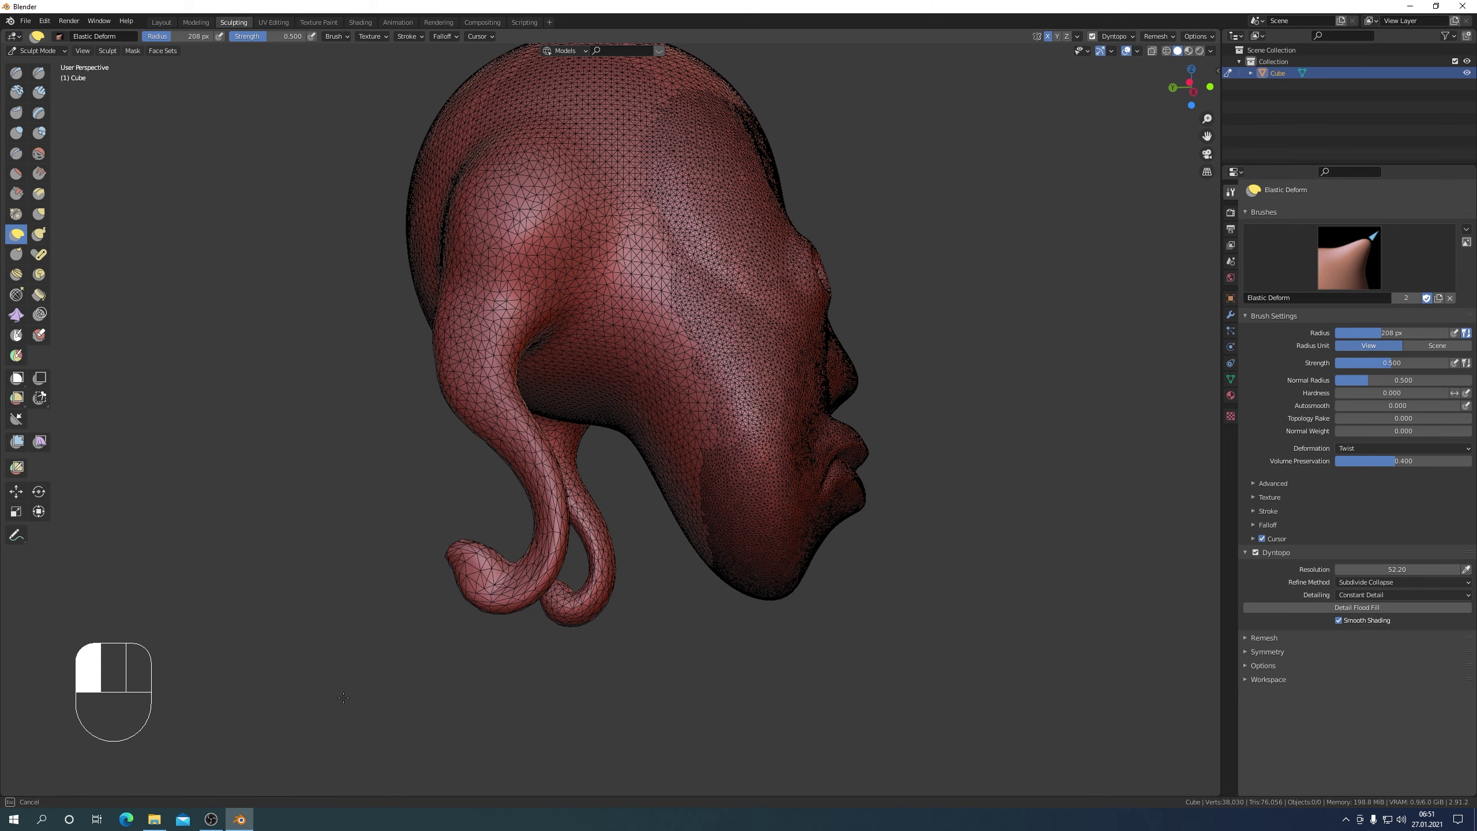
mouse_move(288, 621)
left_mouse_down()
mouse_move(702, 708)
mouse_move(387, 680)
mouse_move(330, 627)
left_mouse_up()
- Twist the lower face around the mouth and chin with Elastic Deform strokes at a more distant view
scroll(643, 494, "down", 3)
middle_click_drag(643, 494, 603, 513)
scroll(607, 513, "down", 2)
middle_click_drag(664, 460, 687, 467)
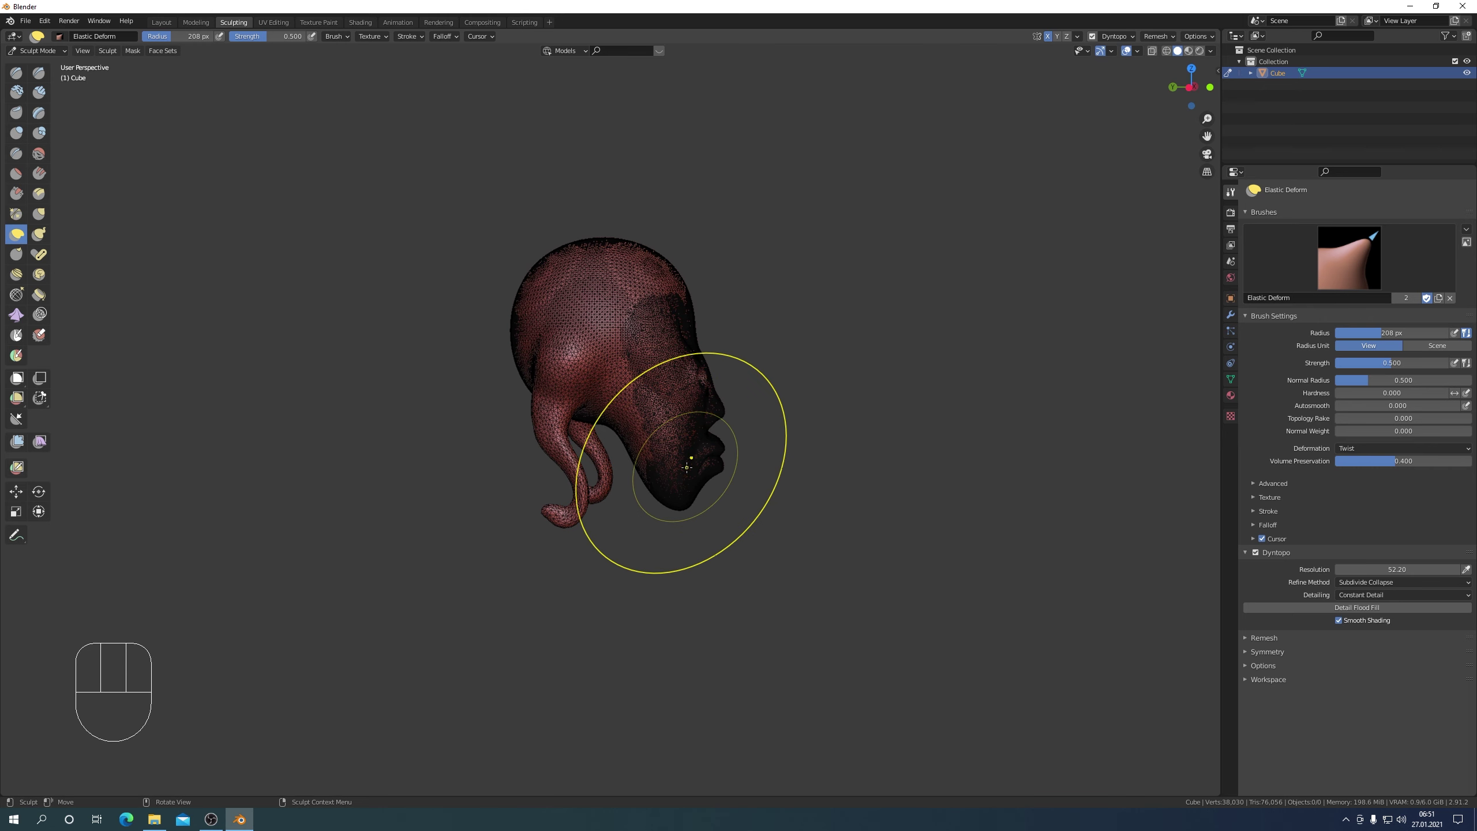
left_click_drag(687, 467, 673, 483)
mouse_move(722, 533)
left_mouse_down()
mouse_move(763, 477)
mouse_move(710, 528)
left_mouse_up()
mouse_move(710, 528)
middle_mouse_down()
mouse_move(842, 550)
mouse_move(788, 562)
middle_mouse_up()
mouse_move(788, 562)
middle_mouse_down()
mouse_move(750, 500)
mouse_move(794, 490)
mouse_move(768, 511)
mouse_move(772, 495)
middle_mouse_up()
- Turn off the wireframe overlay to show the smooth-shaded head
key("KP_1")
scroll(752, 488, "up", 3)
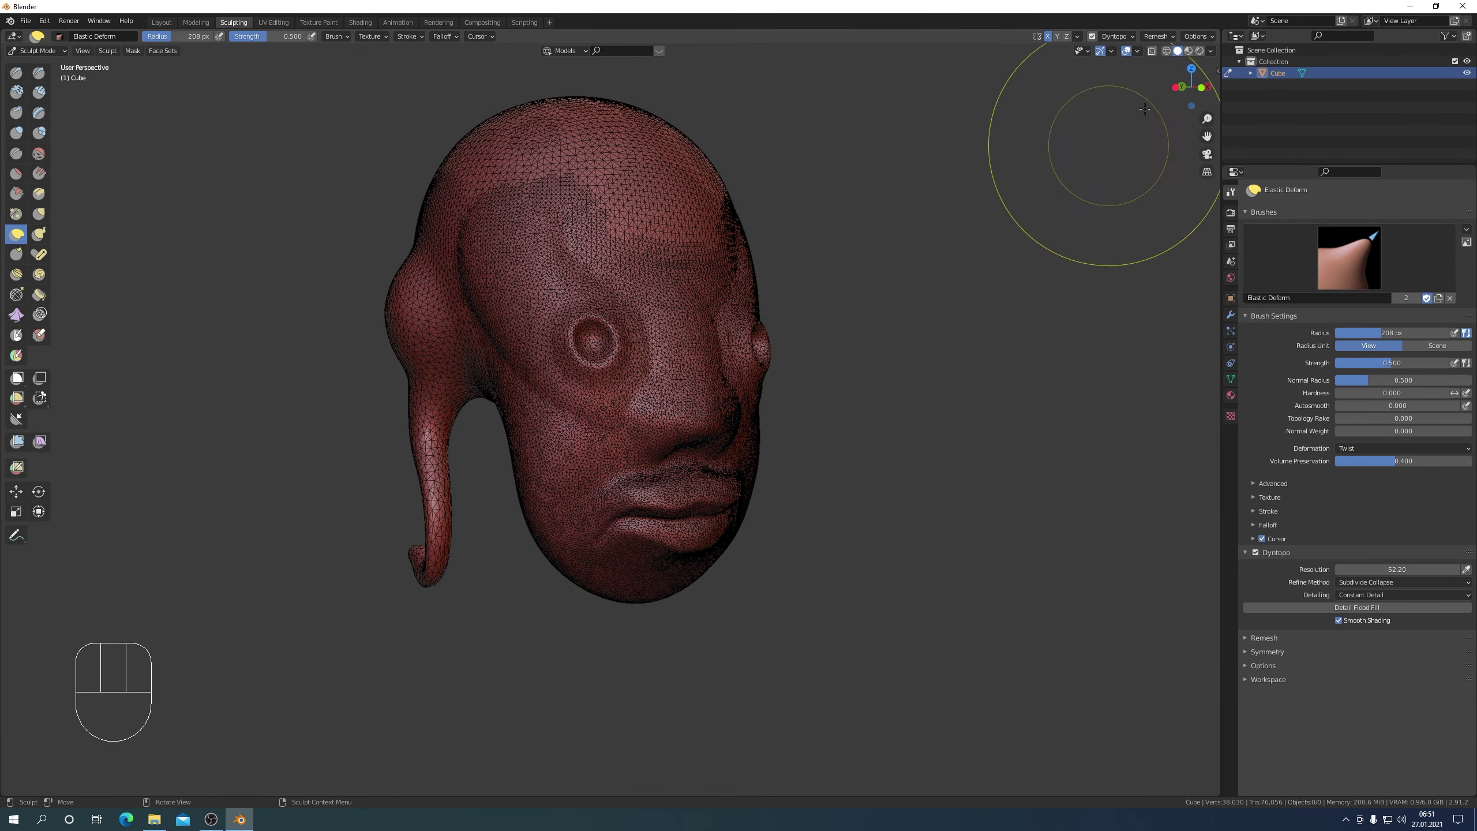
left_click(1138, 52)
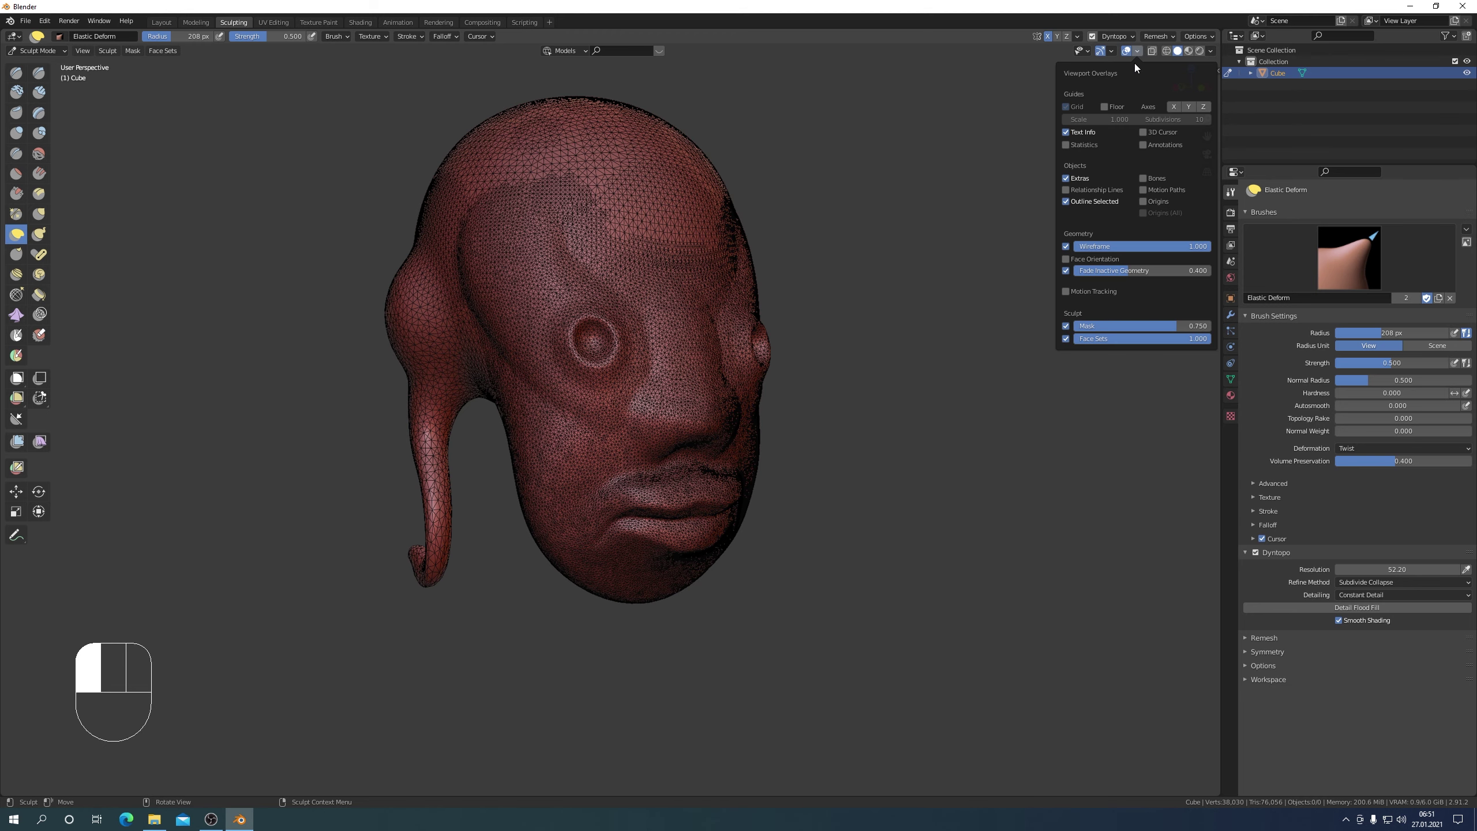
left_click(1066, 246)
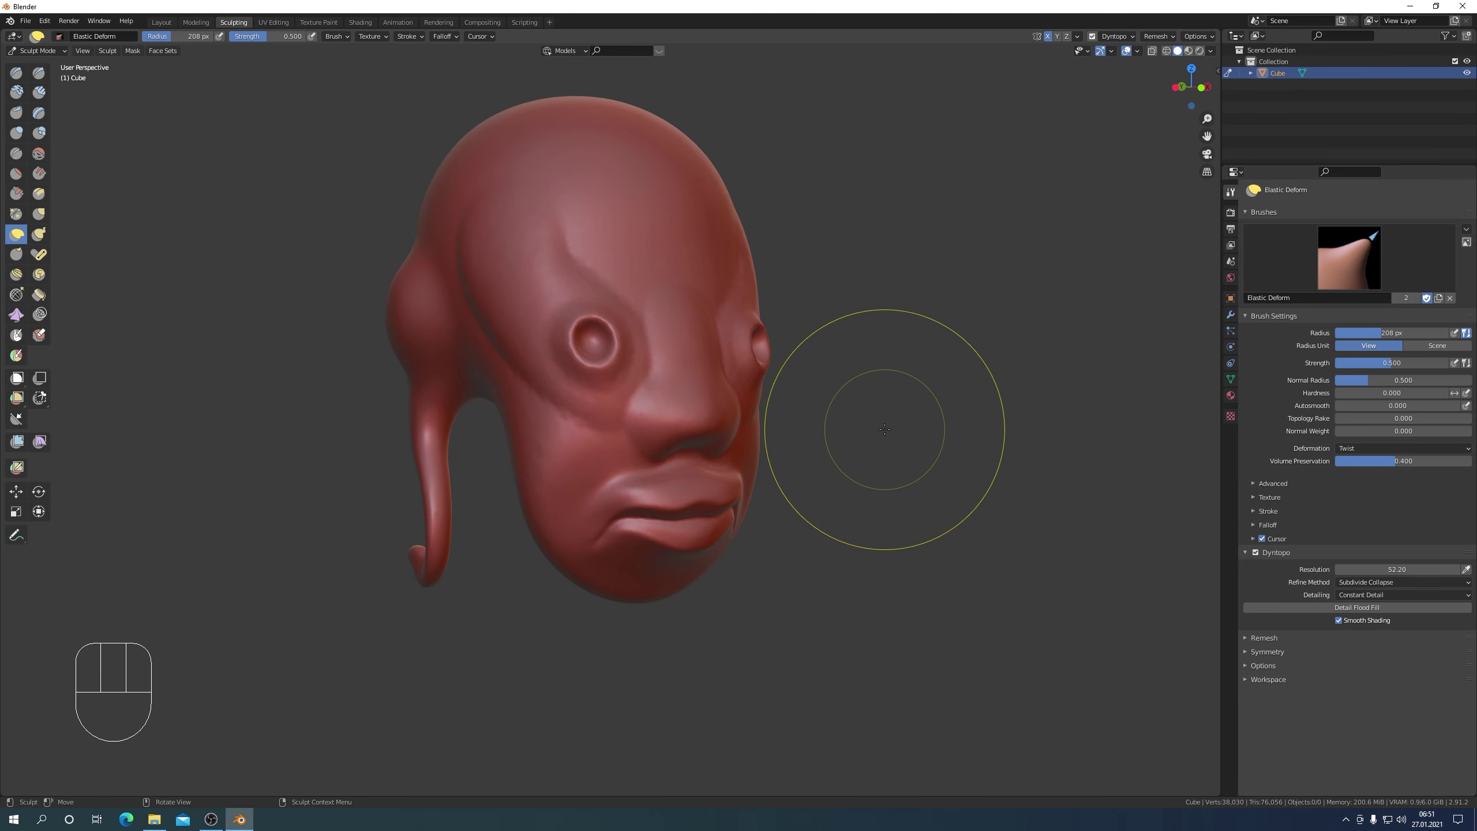